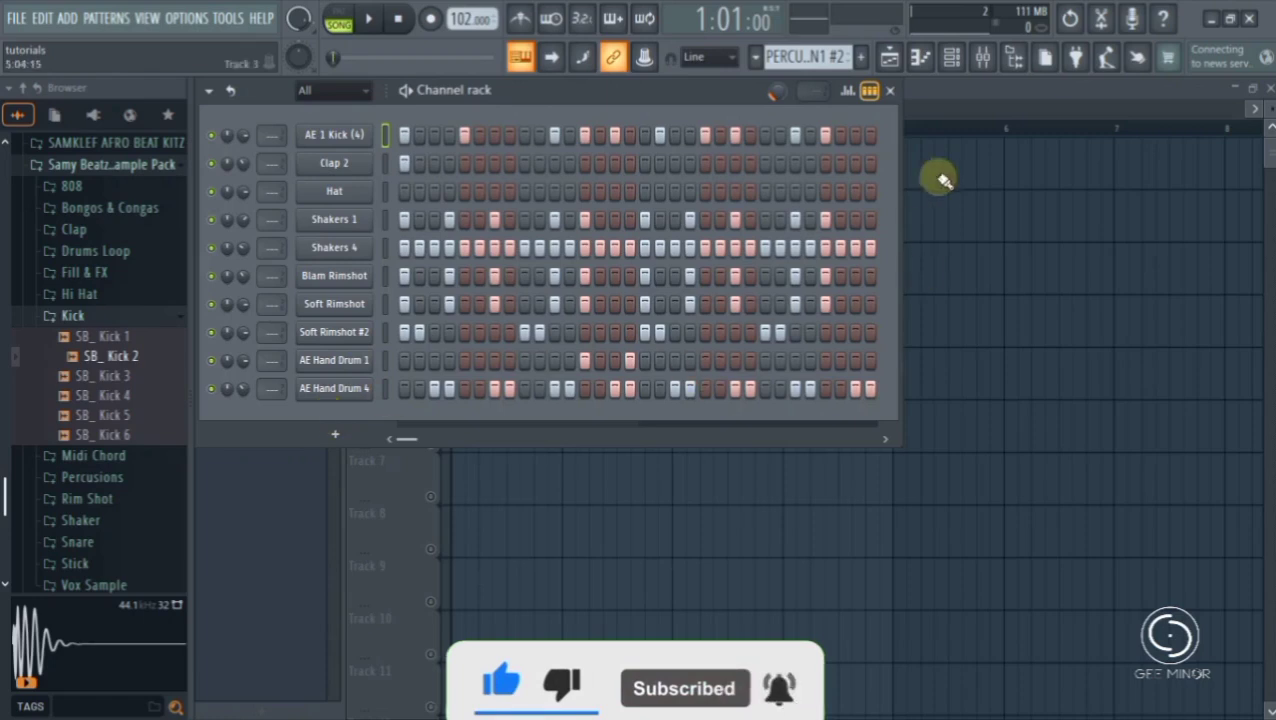
- Put the channel rack away, view the mixer and the piano roll, and bring the channel rack back
left_click(890, 90)
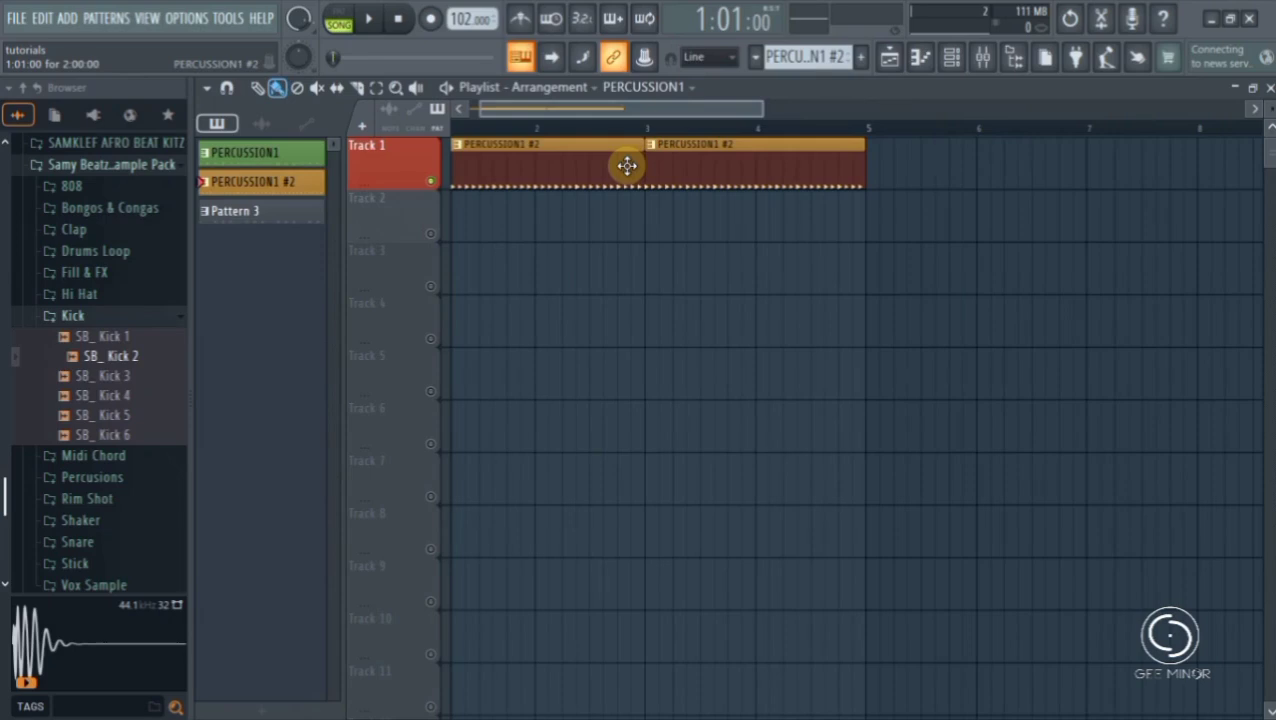
left_click(986, 60)
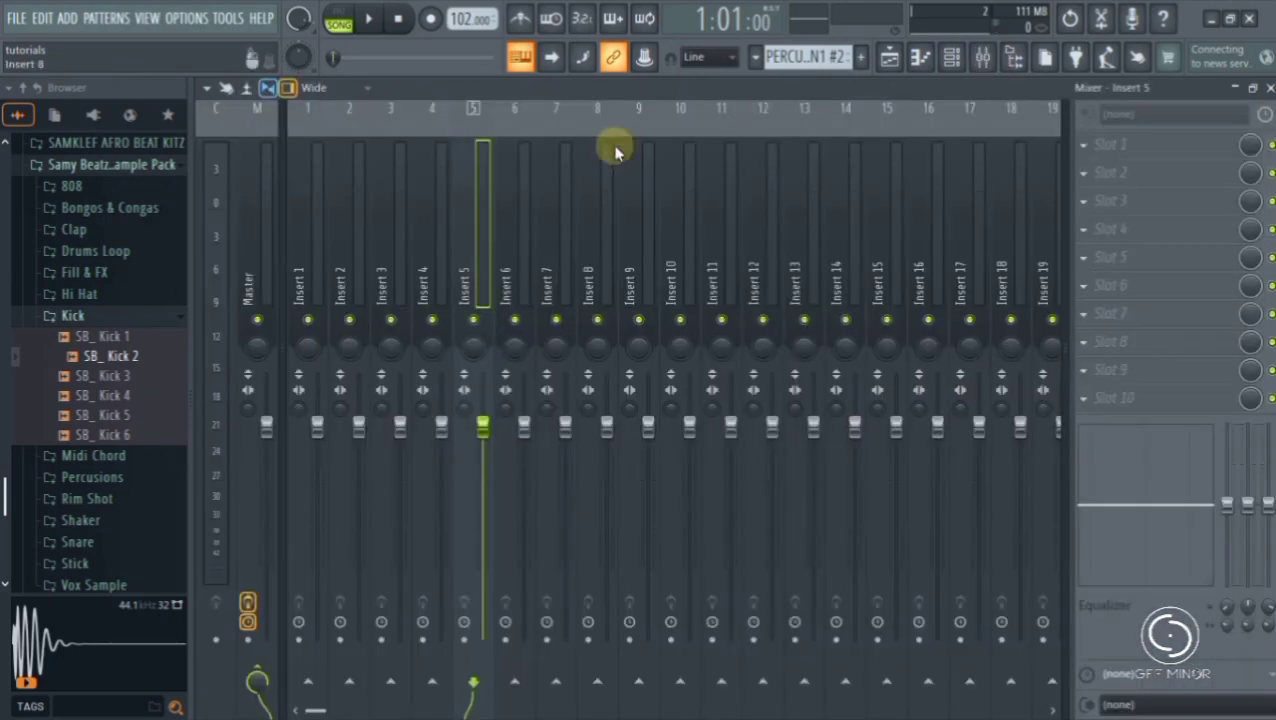
left_click(920, 62)
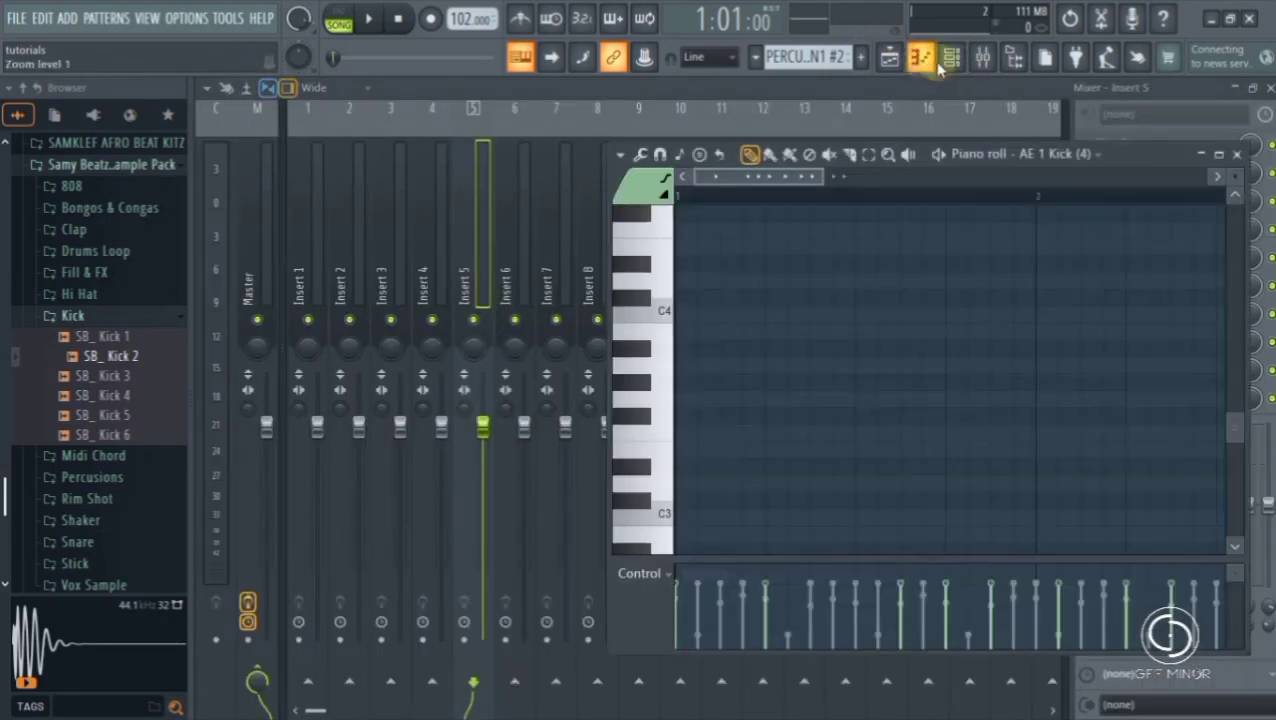
left_click(952, 57)
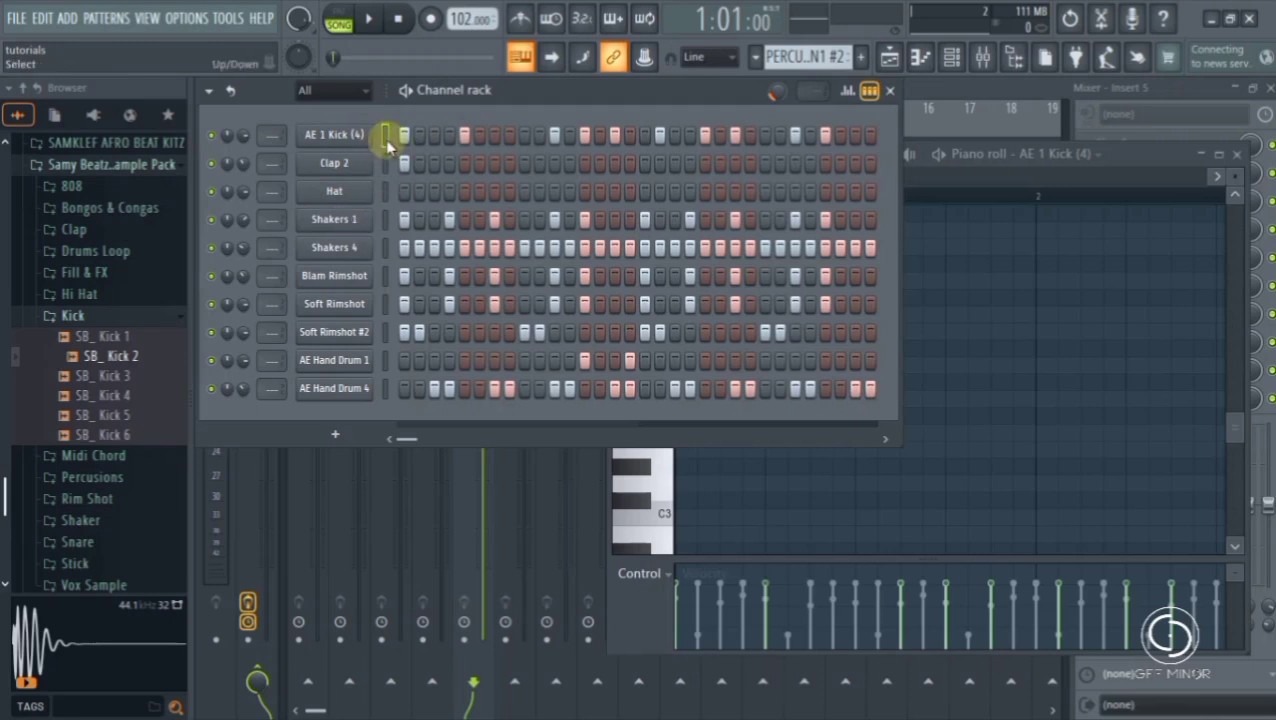
- Select all ten channels from AE 1 Kick (4) to AE Hand Drum 4 and route them to mixer tracks 1 to 10
left_click(386, 140)
left_click_drag(386, 140, 382, 403)
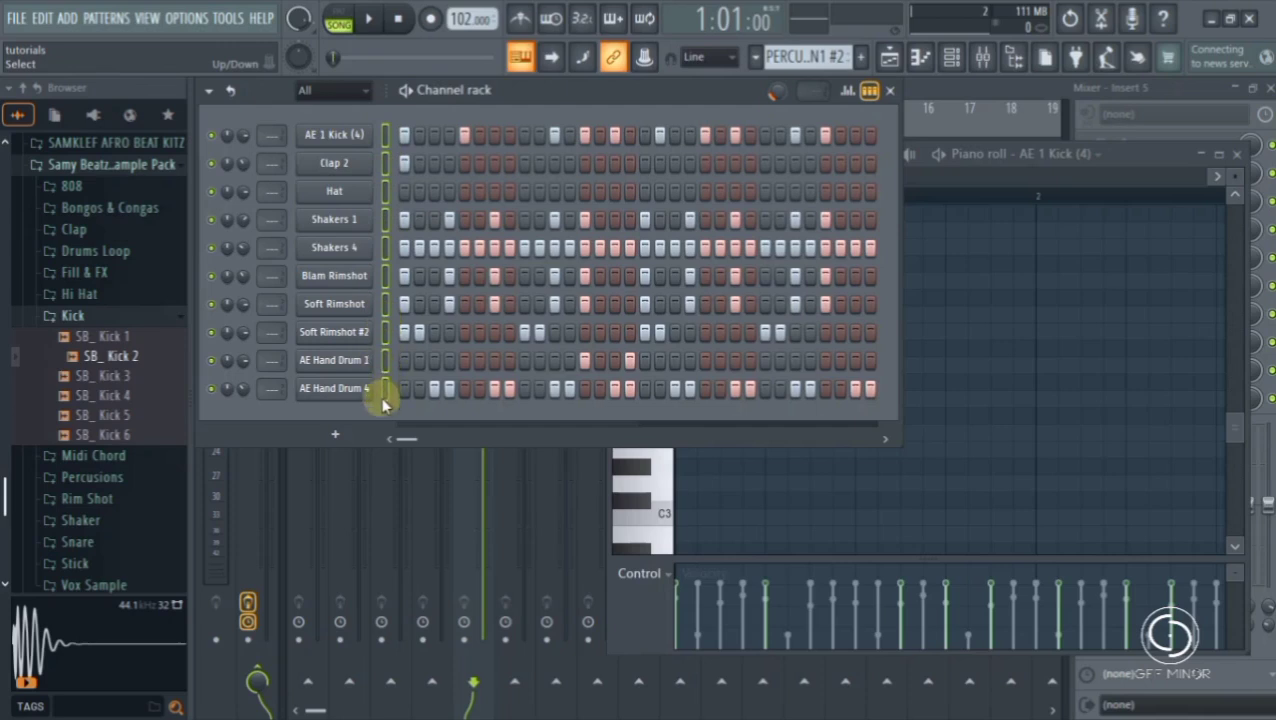
left_click(386, 134)
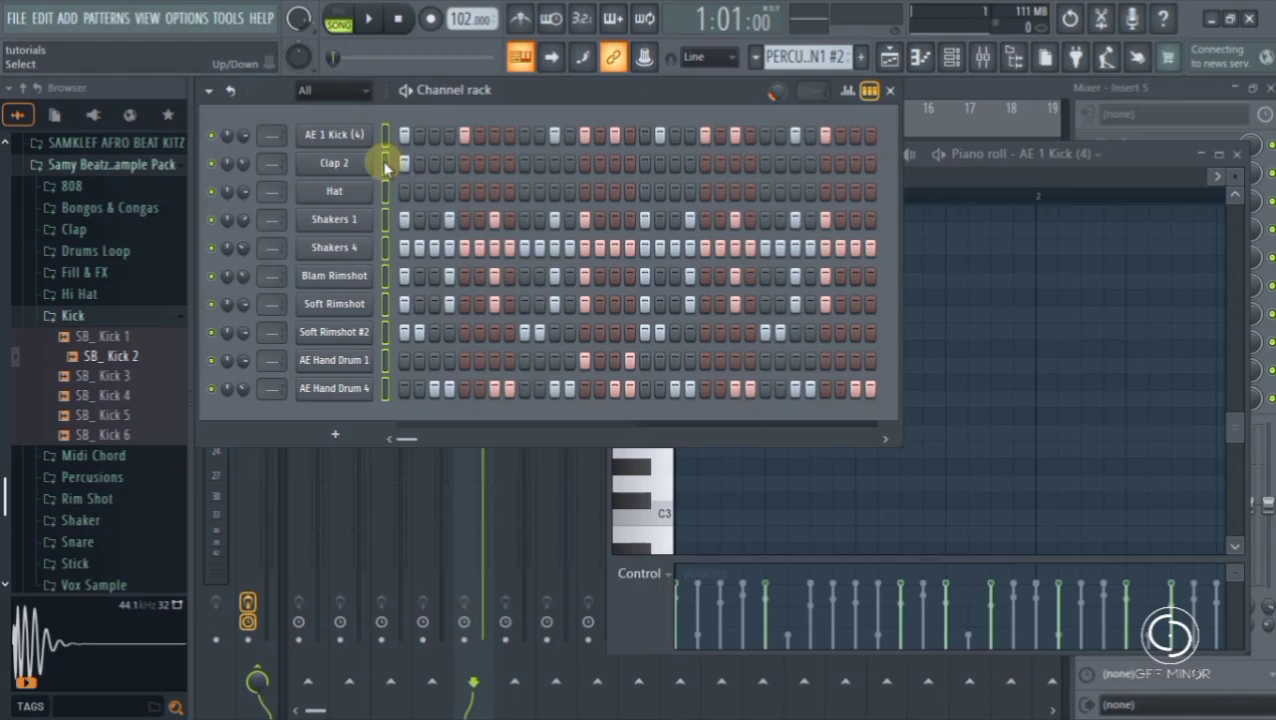
key("ctrl+l")
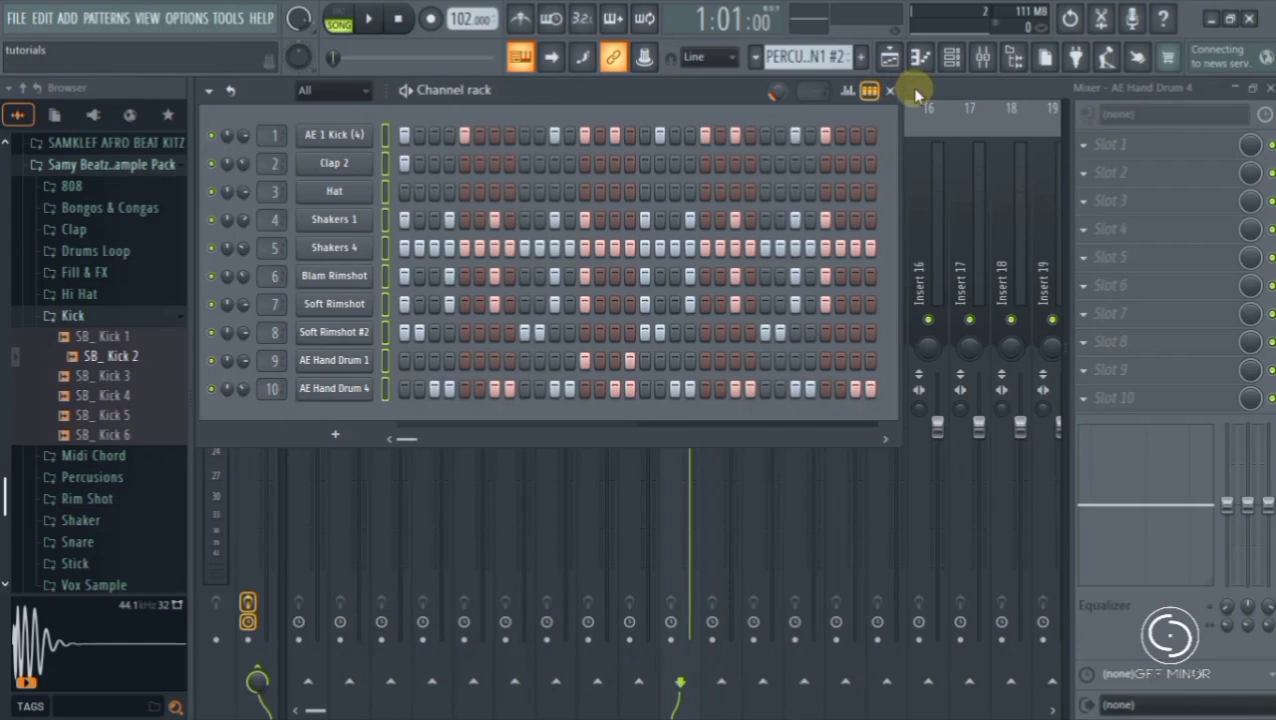
- Hide the channel rack and play the song to watch the levels on the mixer tracks, ending with playback stopped
key("F6")
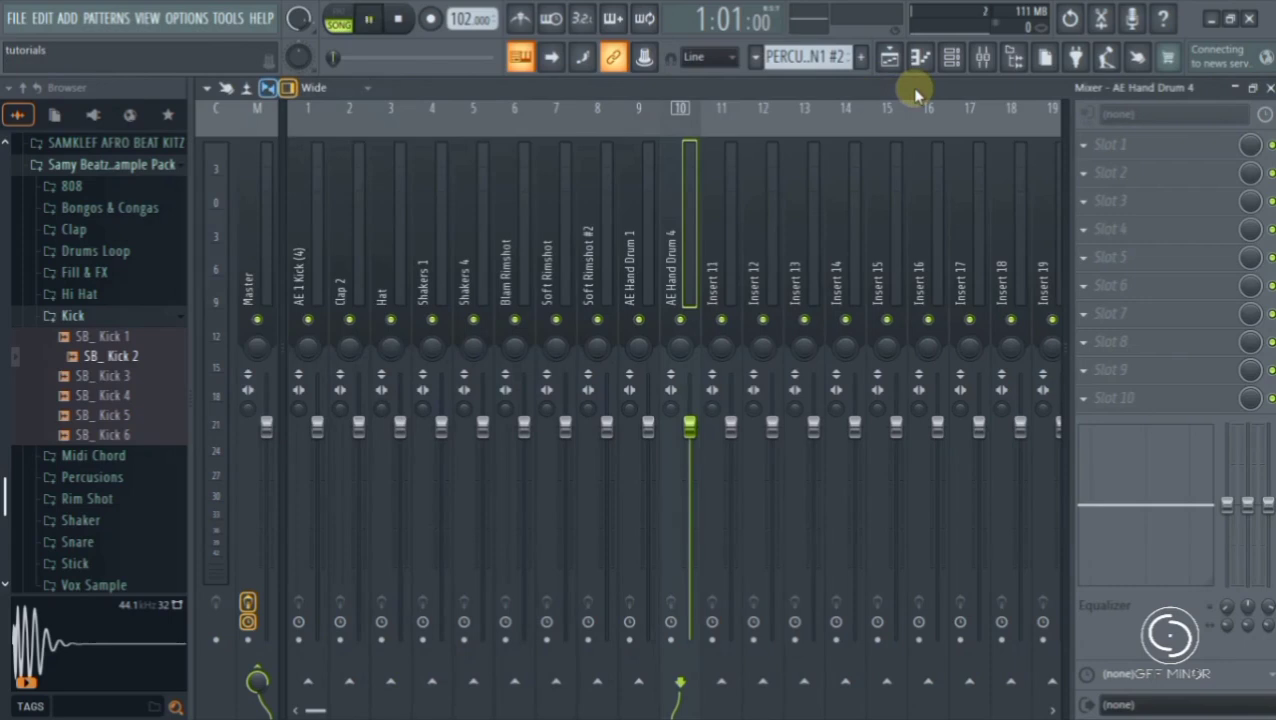
key("space")
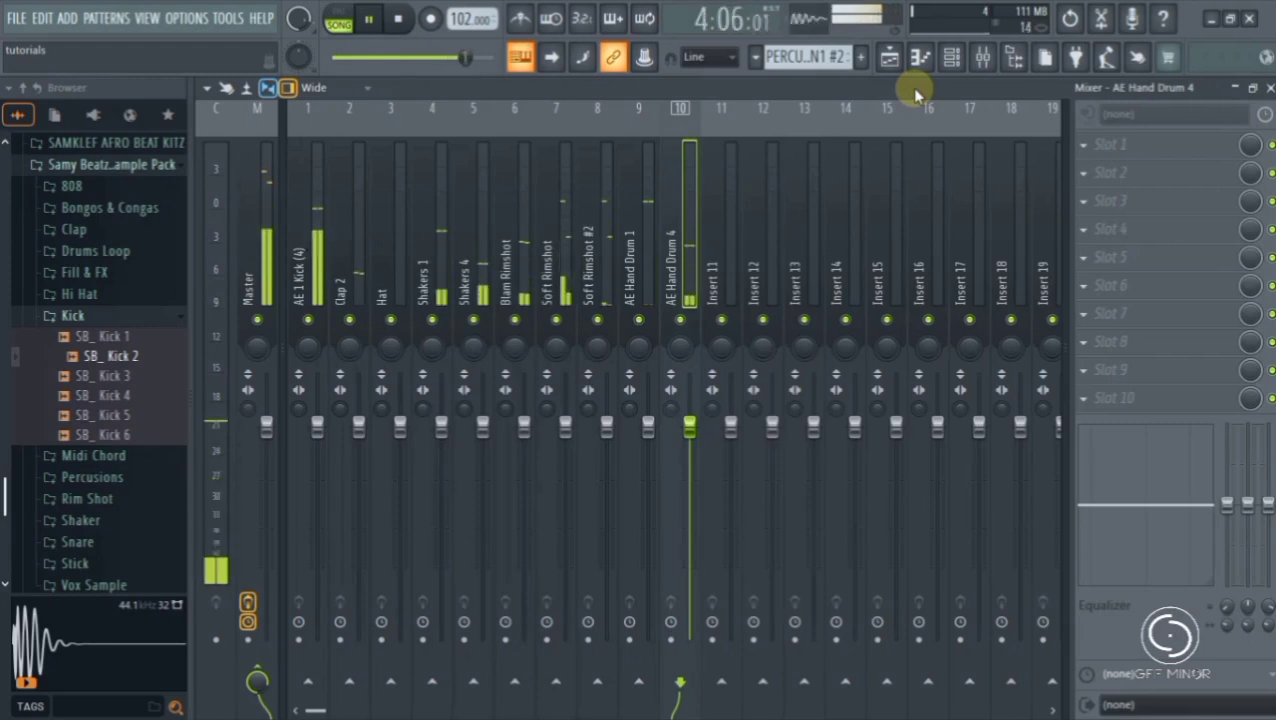
key("space")
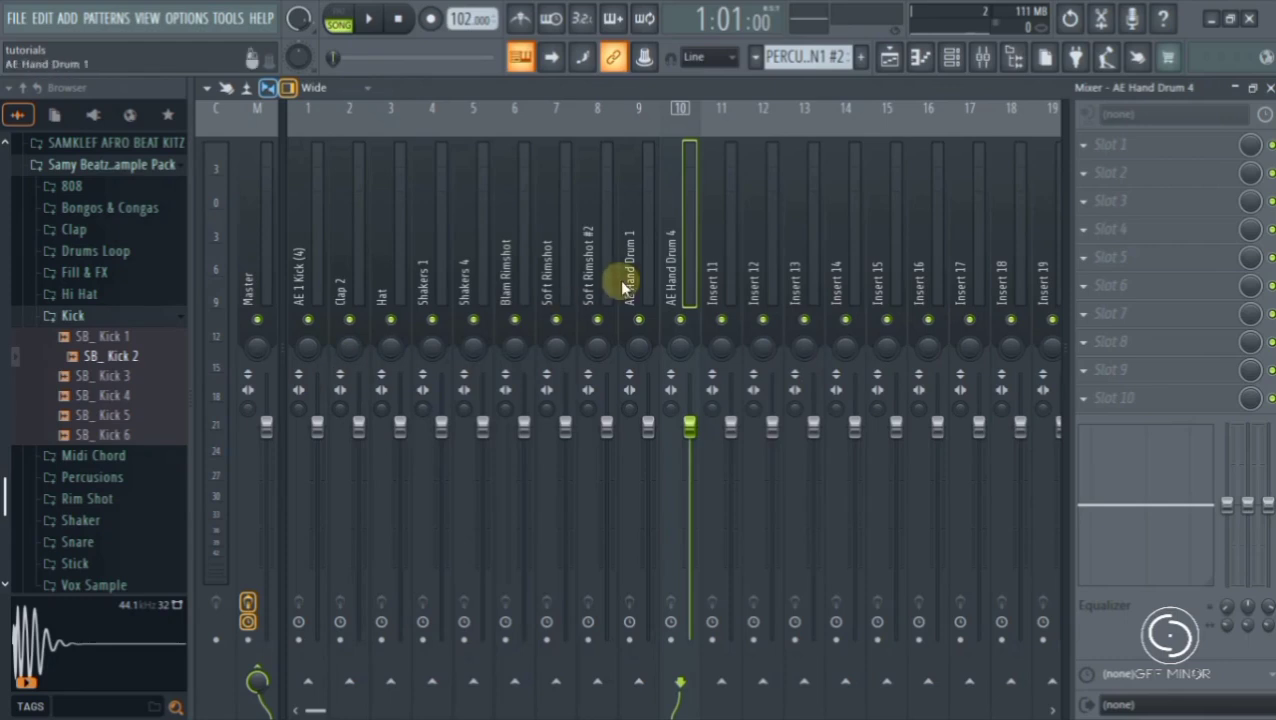
- Mute the AE 1 Kick (4) mixer track and unmute it again
left_click(318, 268)
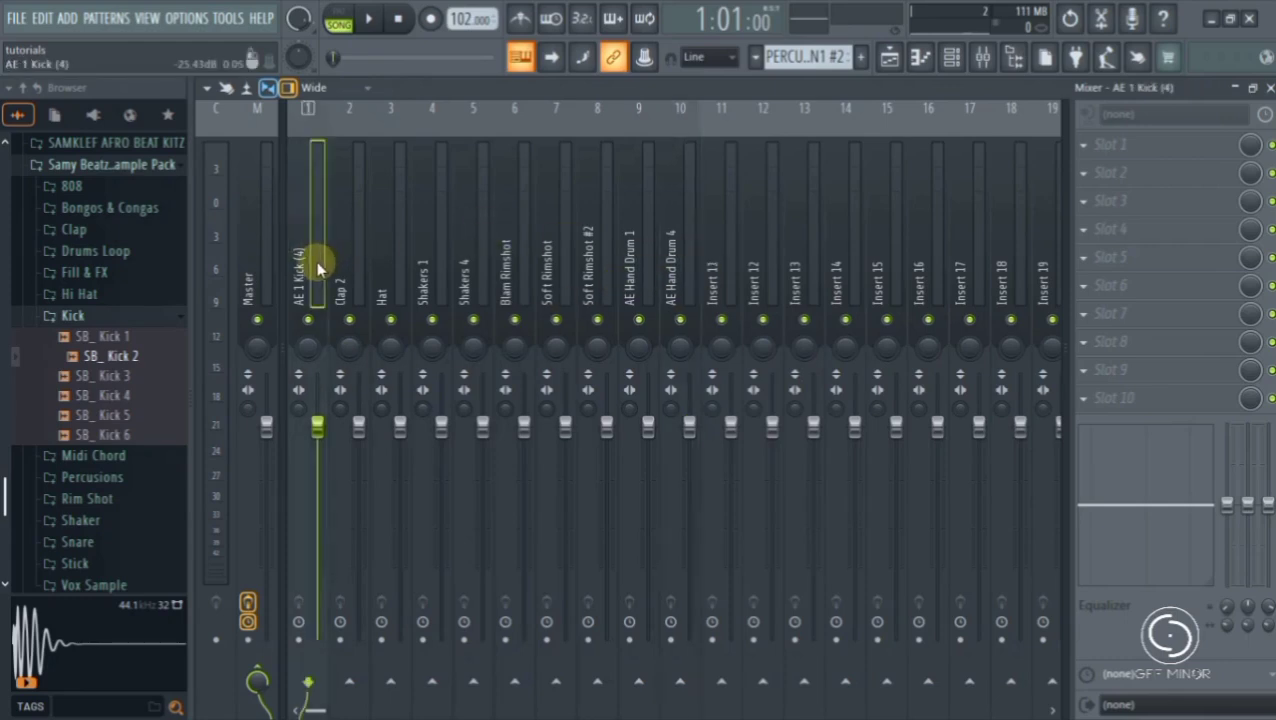
left_click(309, 322)
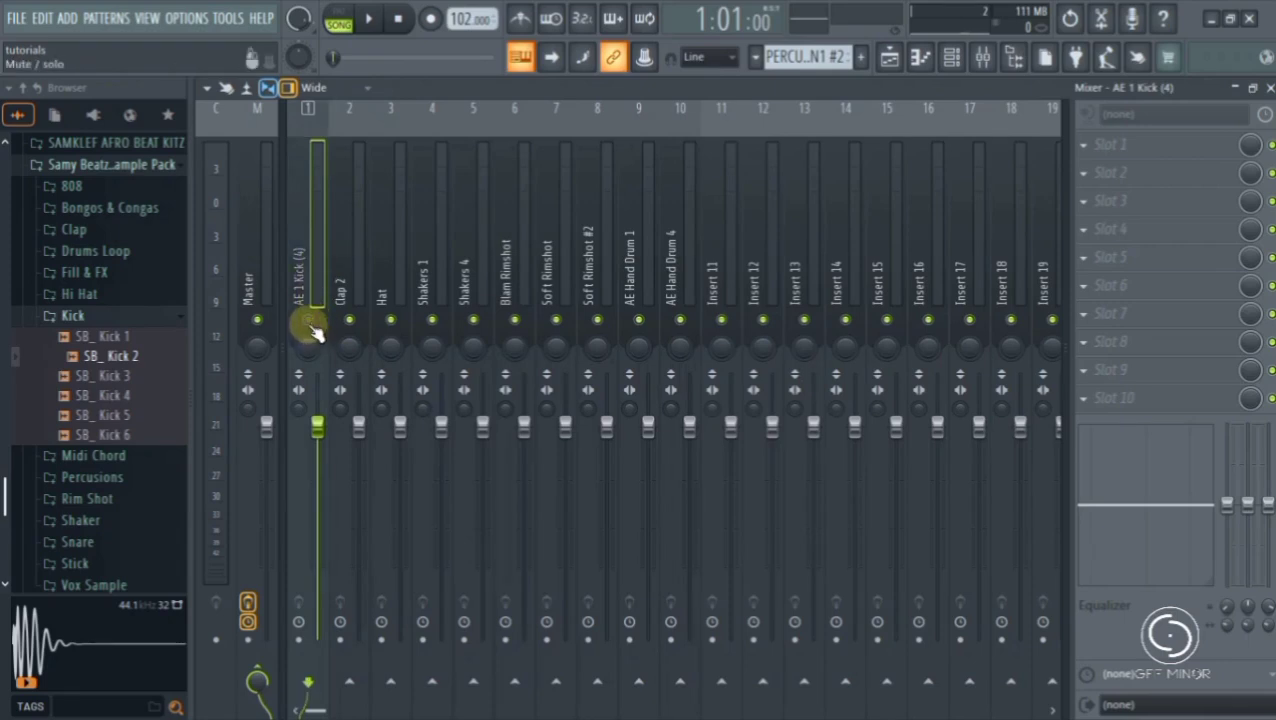
left_click(309, 322)
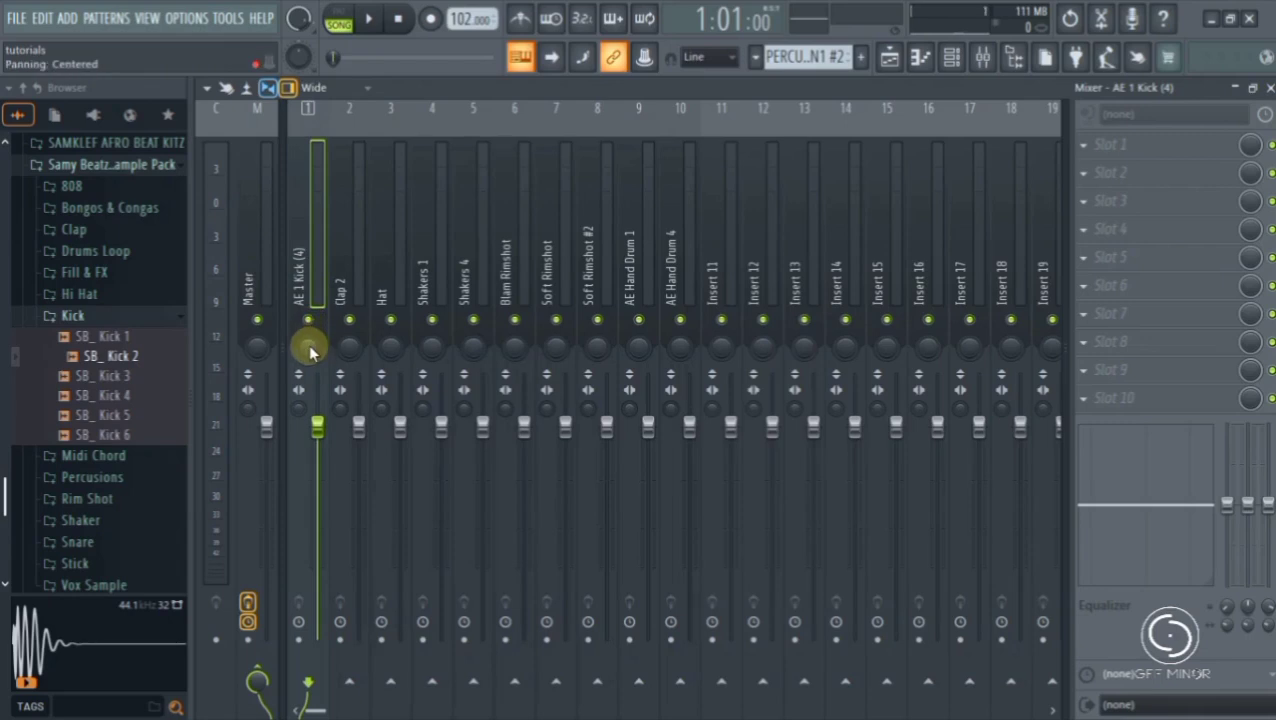
- Try out the panning, stereo separation and volume controls of the AE 1 Kick (4) mixer track
mouse_move(310, 350)
left_mouse_down()
mouse_move(305, 340)
mouse_move(305, 352)
left_mouse_up()
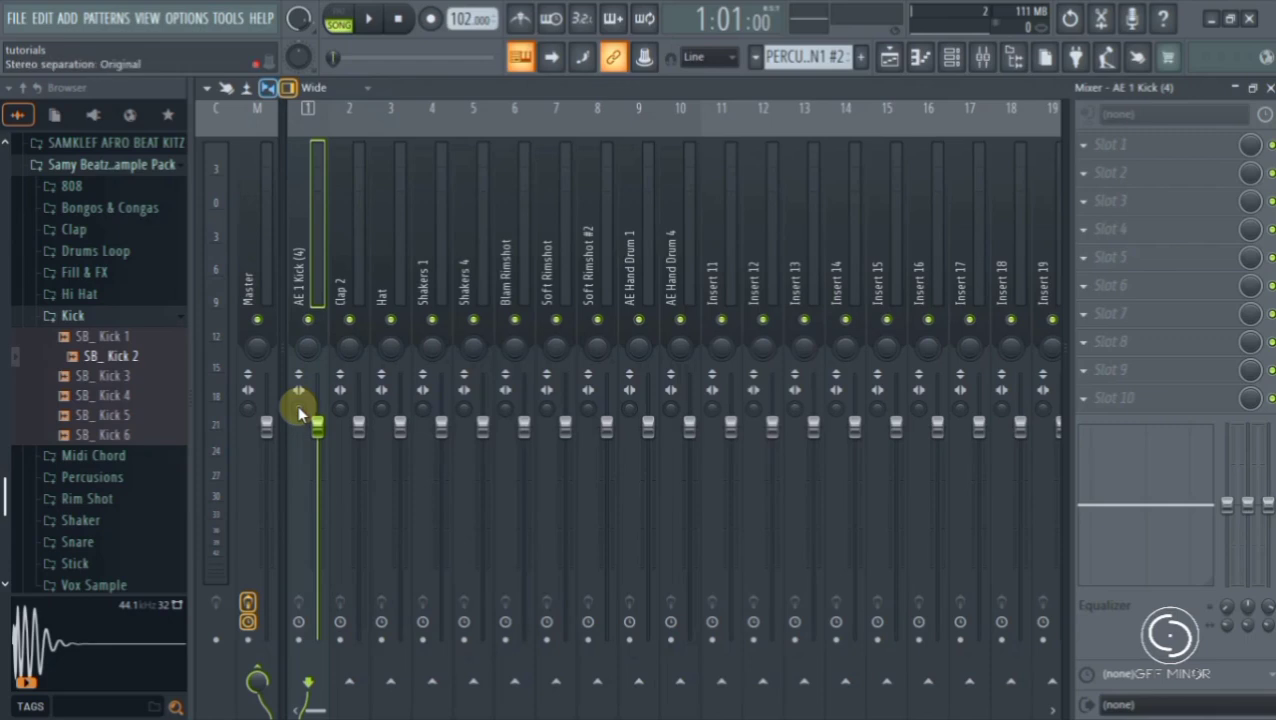
left_click_drag(298, 390, 297, 410)
mouse_move(300, 408)
left_mouse_down()
mouse_move(300, 436)
mouse_move(300, 392)
mouse_move(300, 408)
left_mouse_up()
left_click_drag(300, 408, 317, 430)
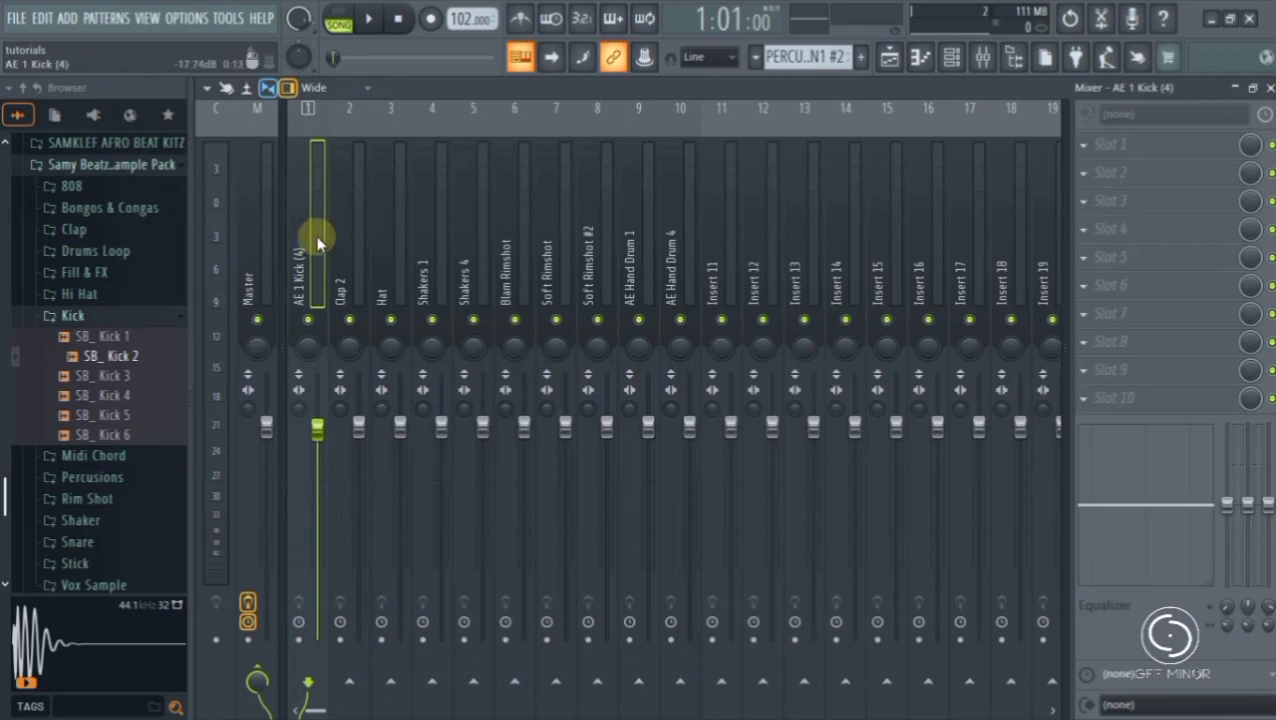
- Load Fruity Parametric EQ 2 into effect slot 1 of the AE 1 Kick (4) track and close its editor
left_click(1088, 148)
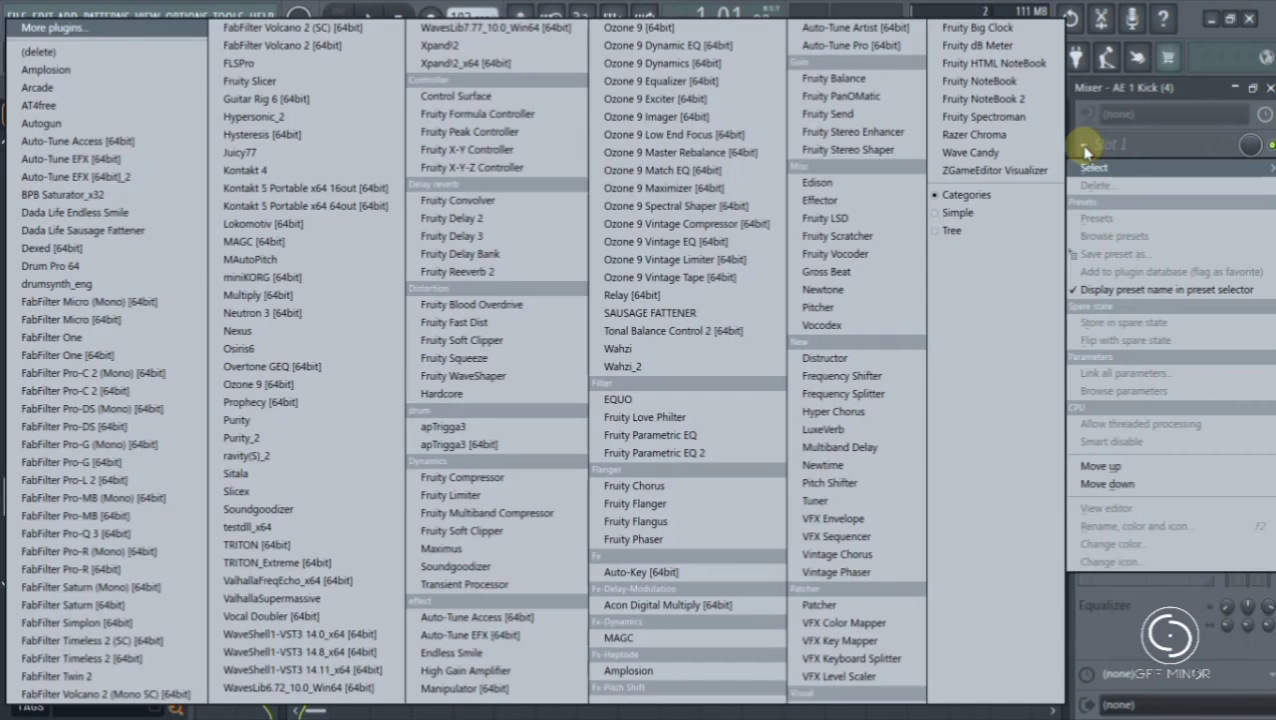
left_click(700, 452)
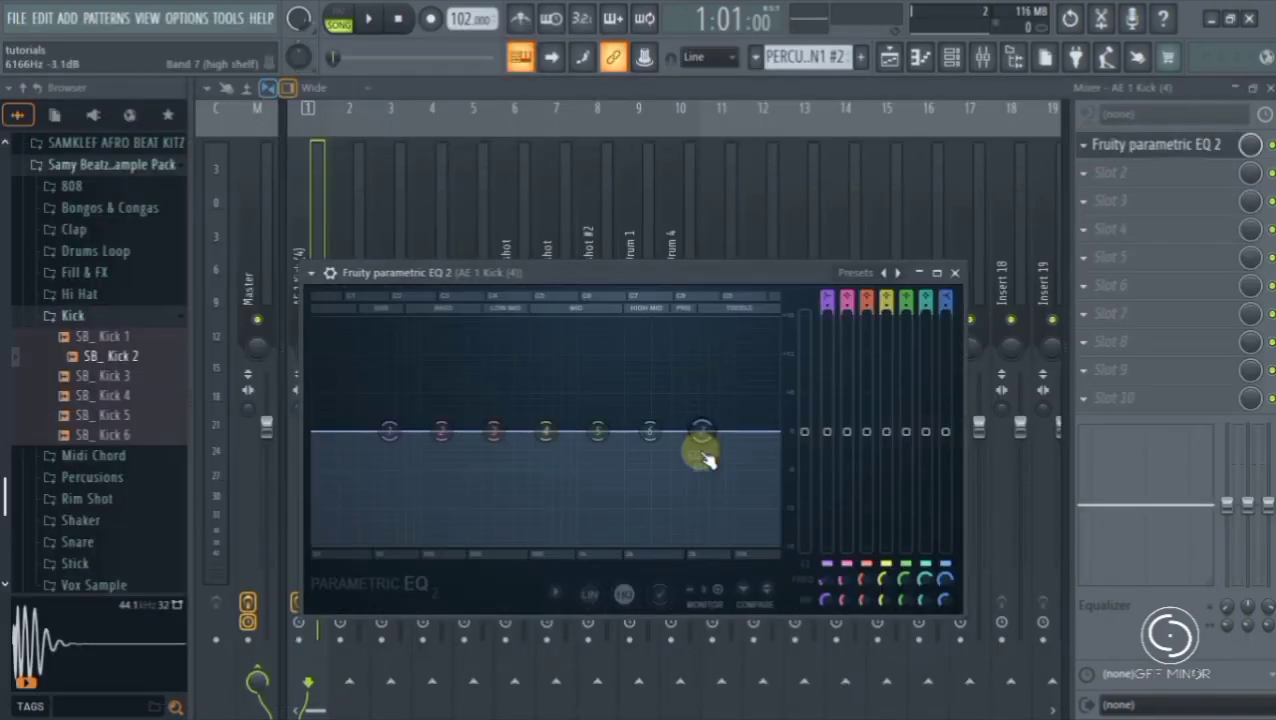
left_click(955, 273)
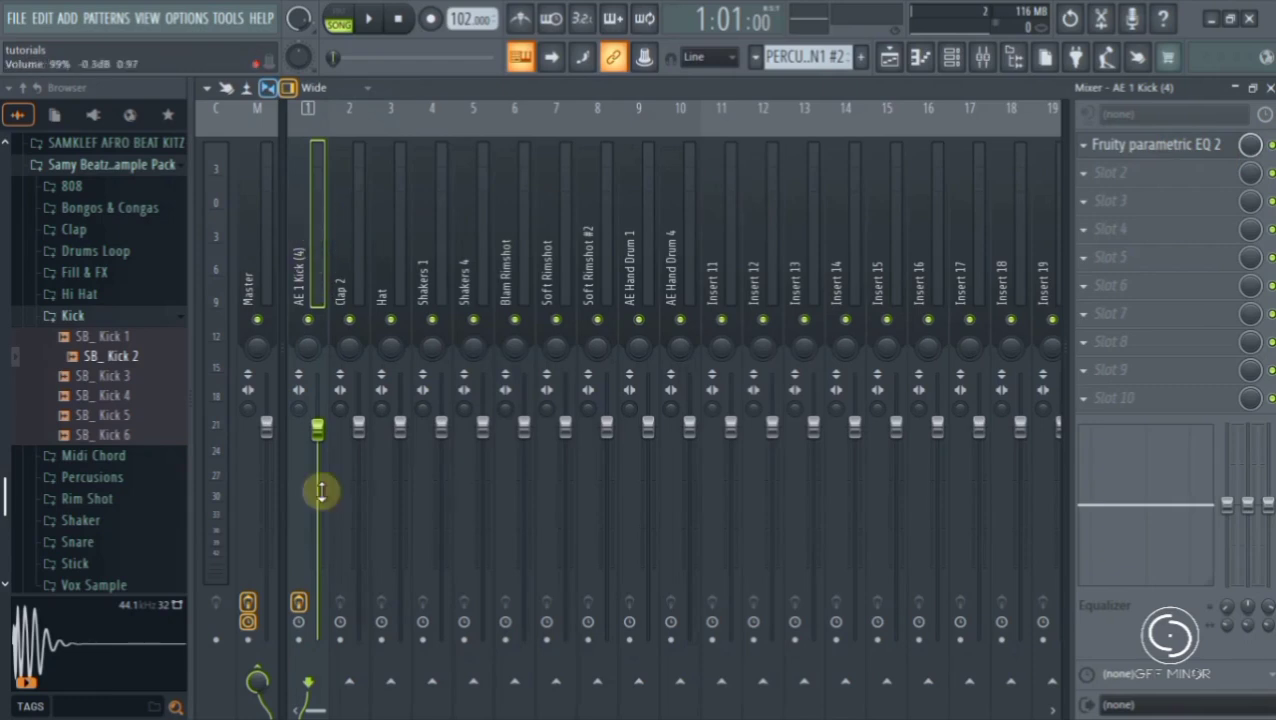
- Arm the AE 1 Kick (4) track for disk recording and disarm it again
left_click(300, 641)
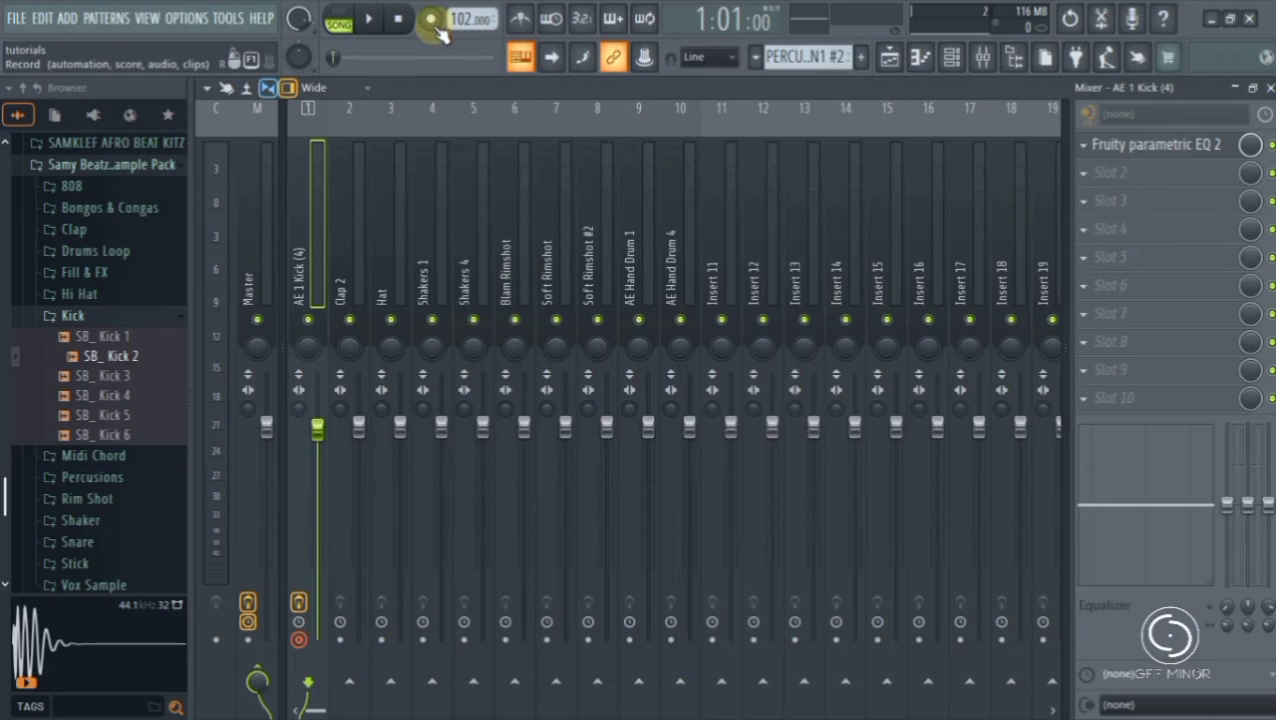
left_click(300, 642)
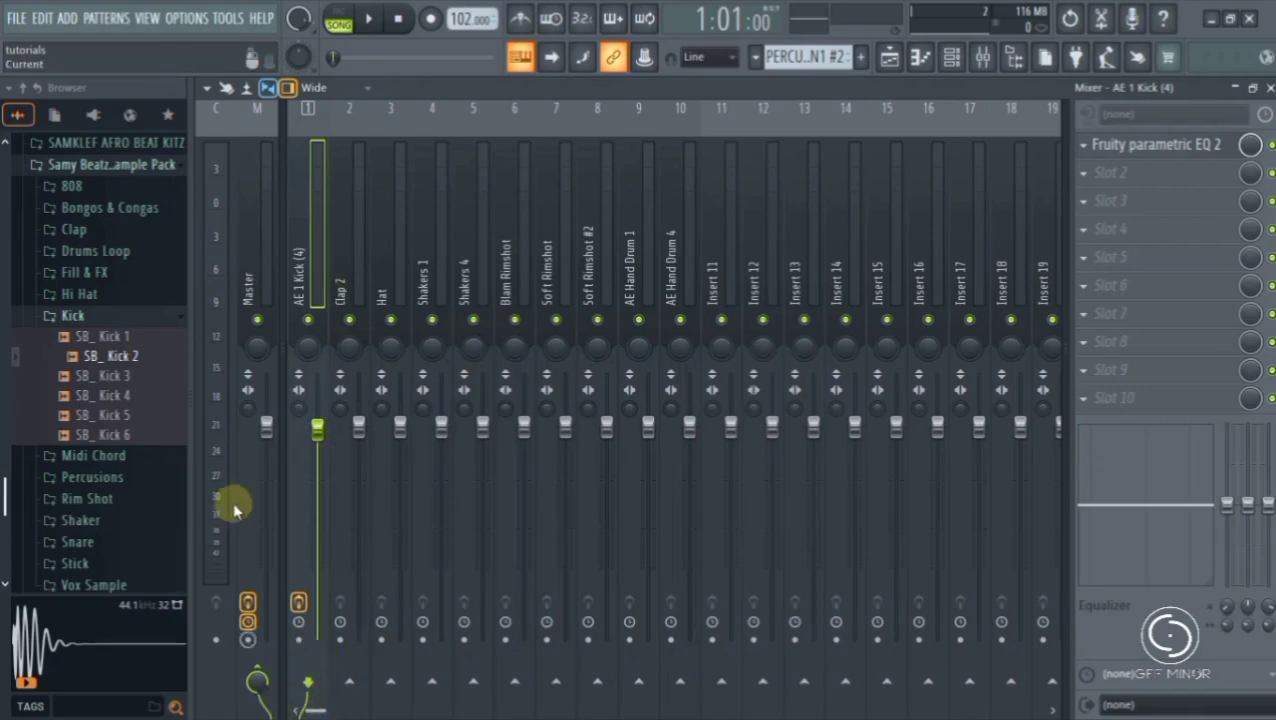
- Enable a send from the AE 1 Kick (4) track to Insert 17, viewing the Master and Insert 17 tracks first
left_click(259, 268)
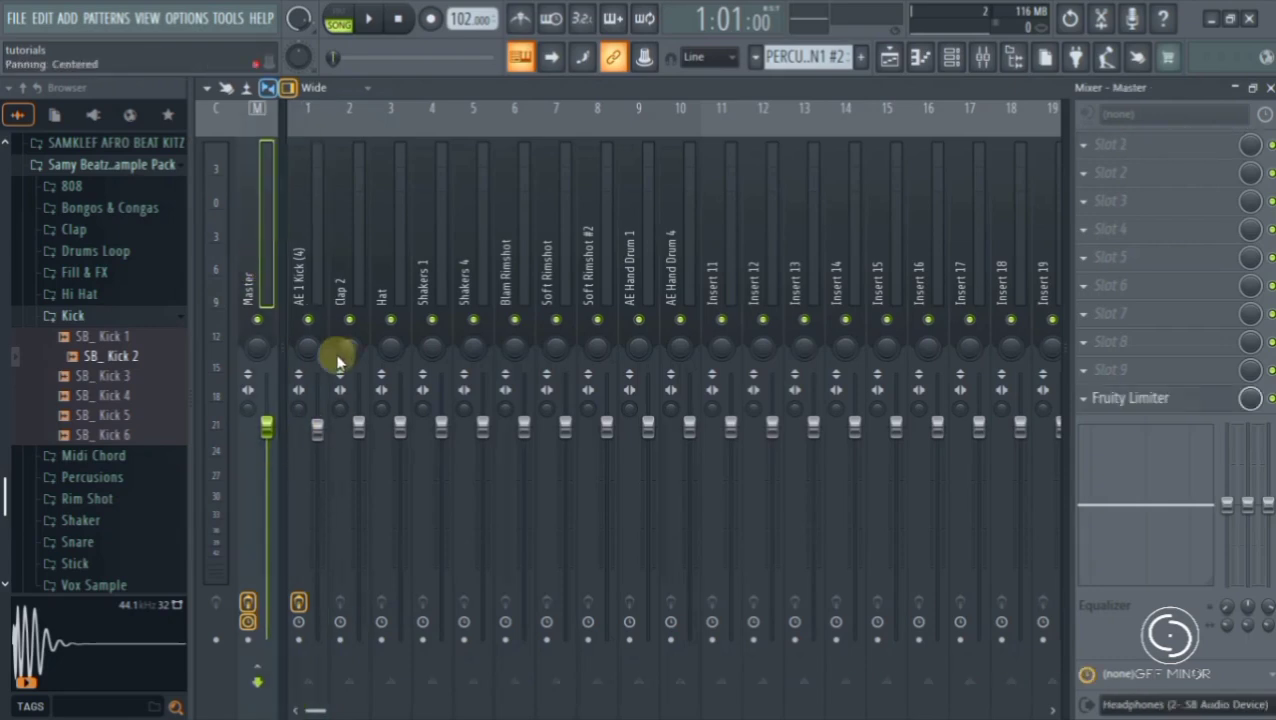
left_click(312, 284)
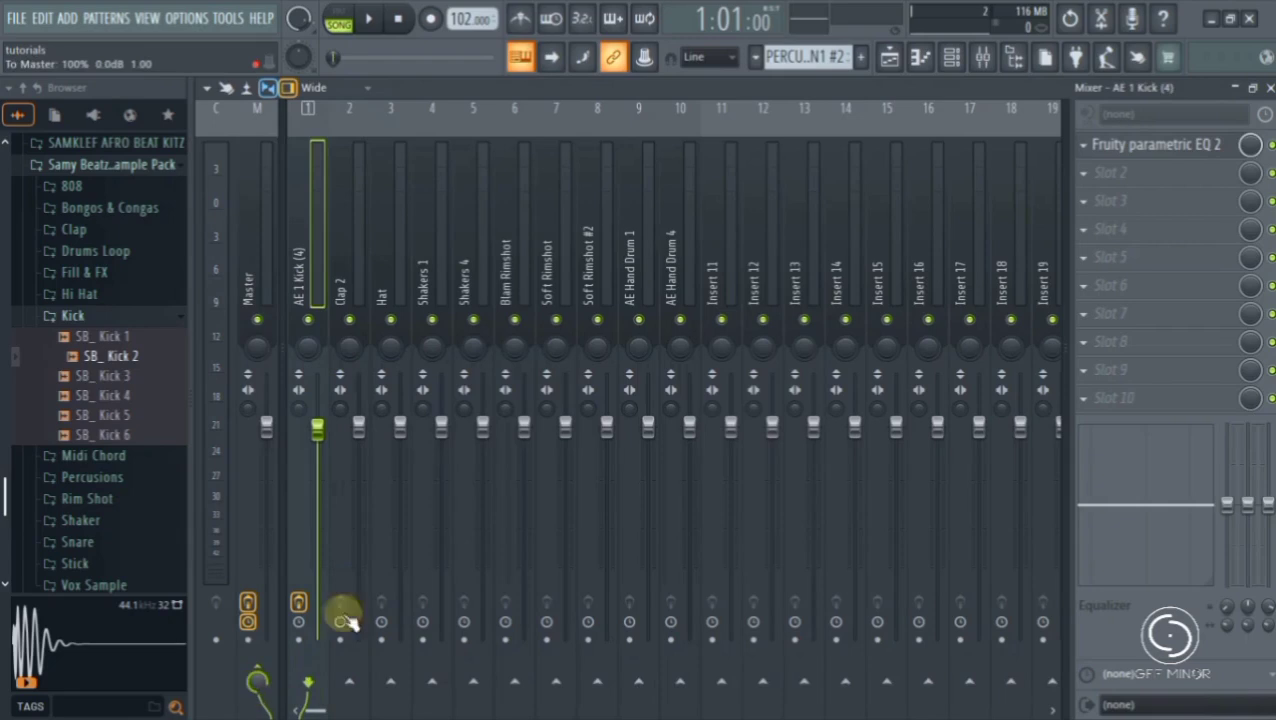
left_click(980, 228)
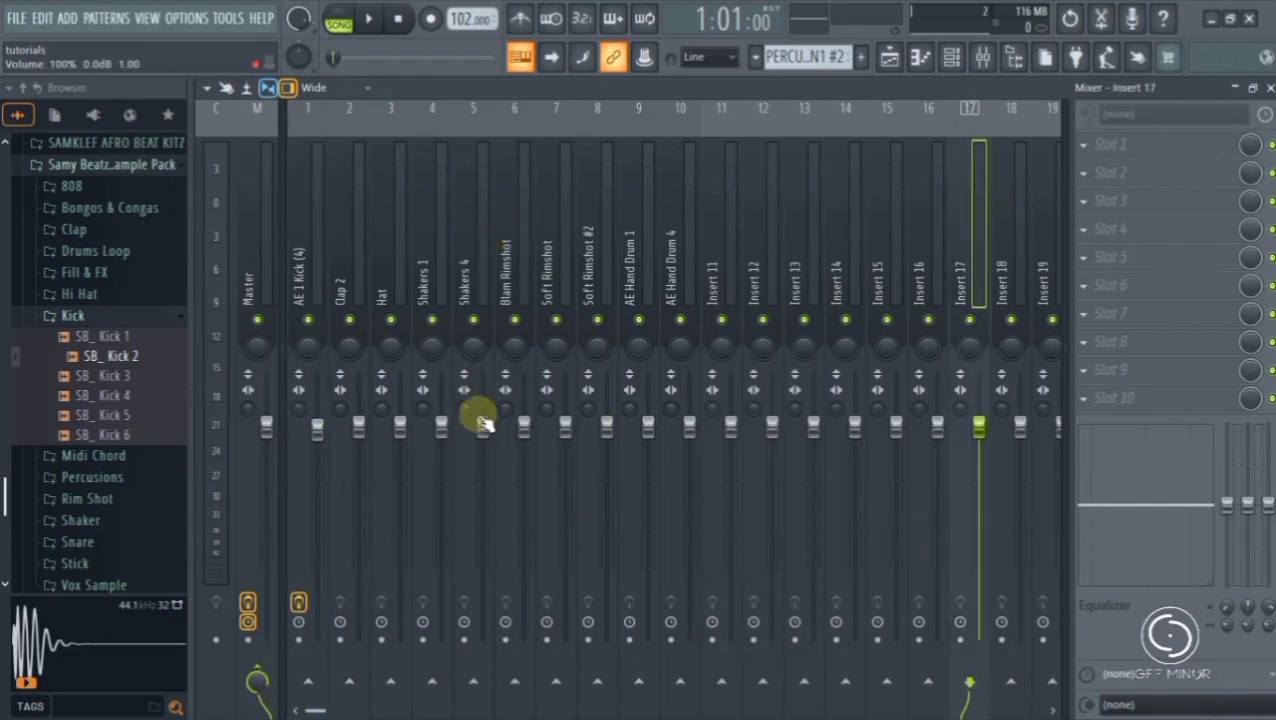
left_click(309, 229)
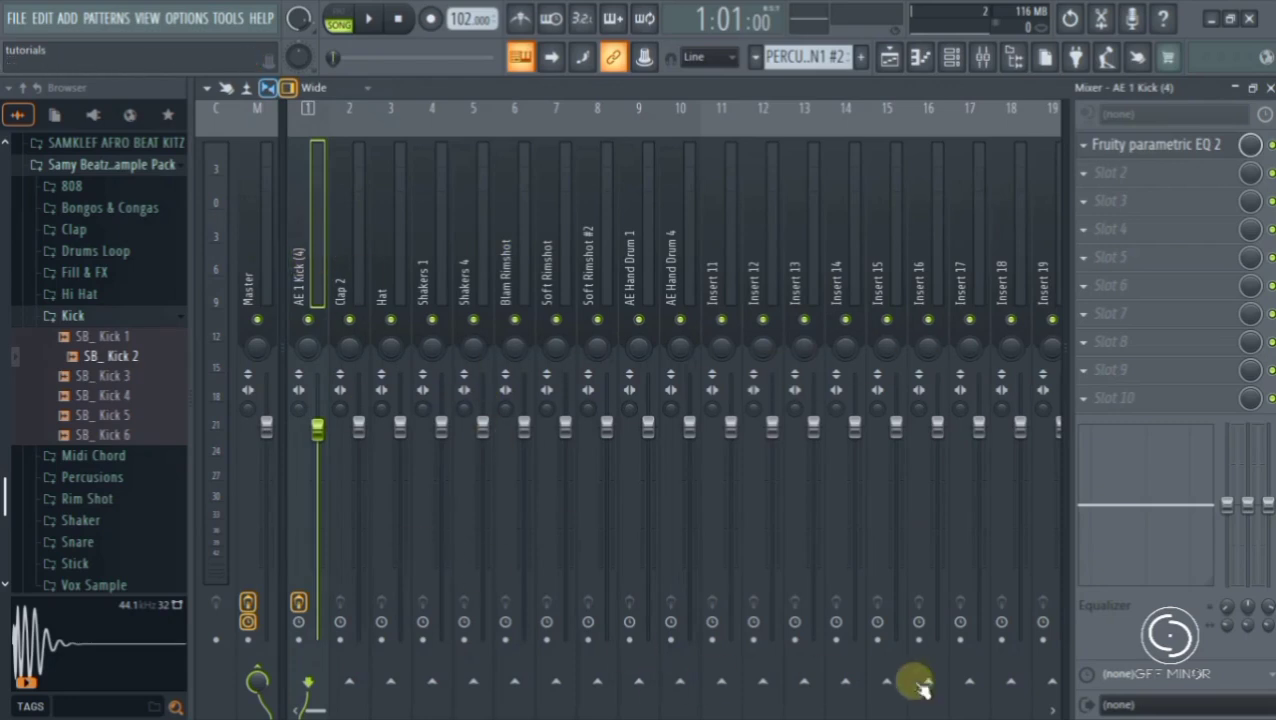
left_click(972, 681)
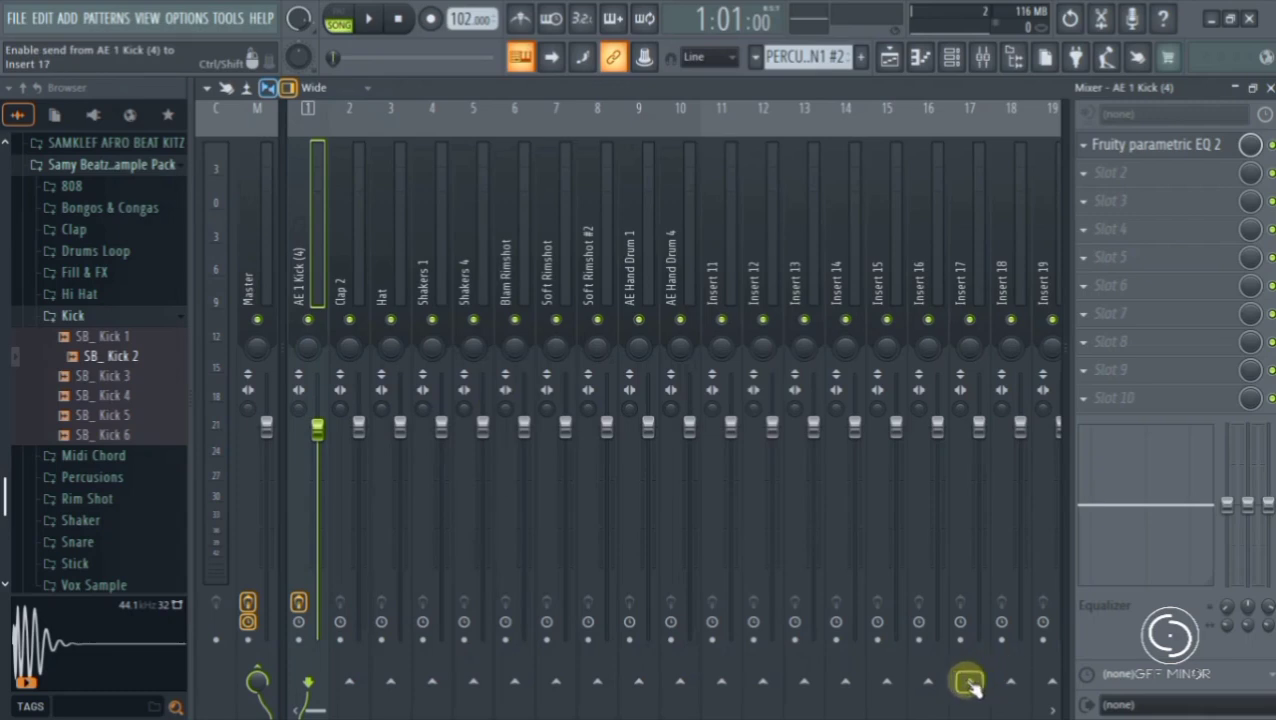
left_click(968, 683)
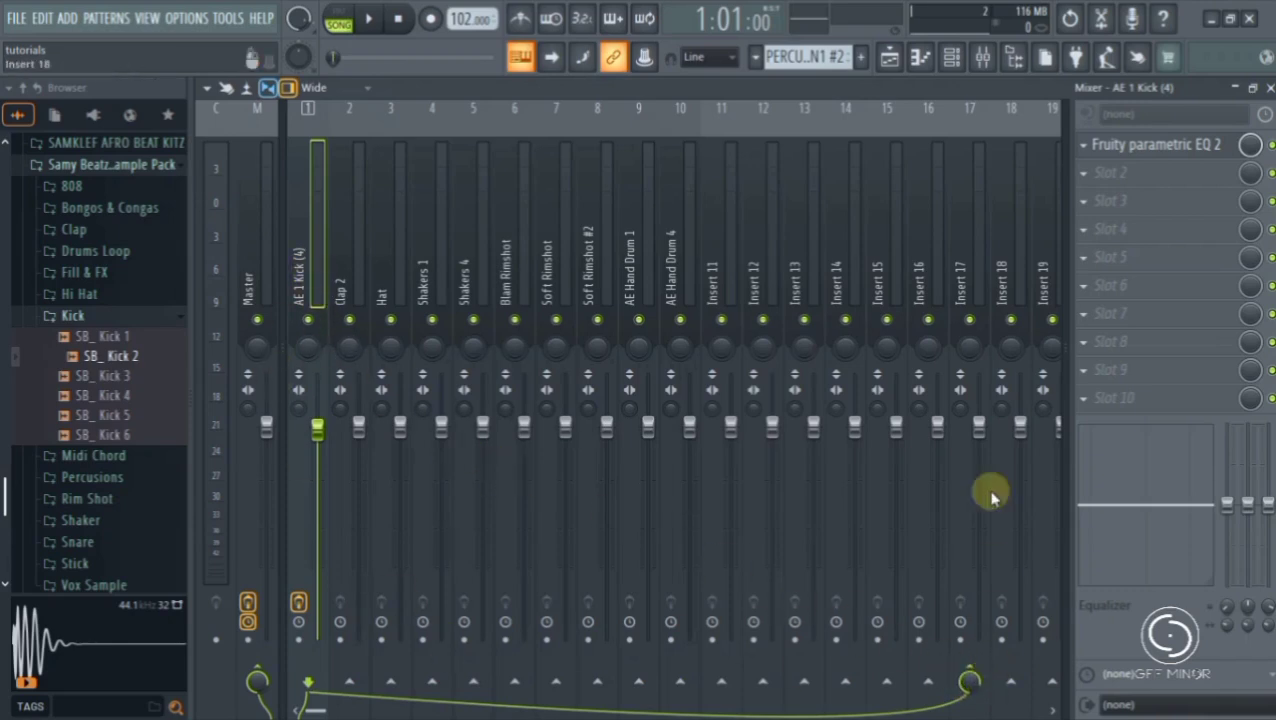
- Check the routing of Insert 17, AE 1 Kick (4), Master and Insert 18, ending on the kick track
left_click(980, 258)
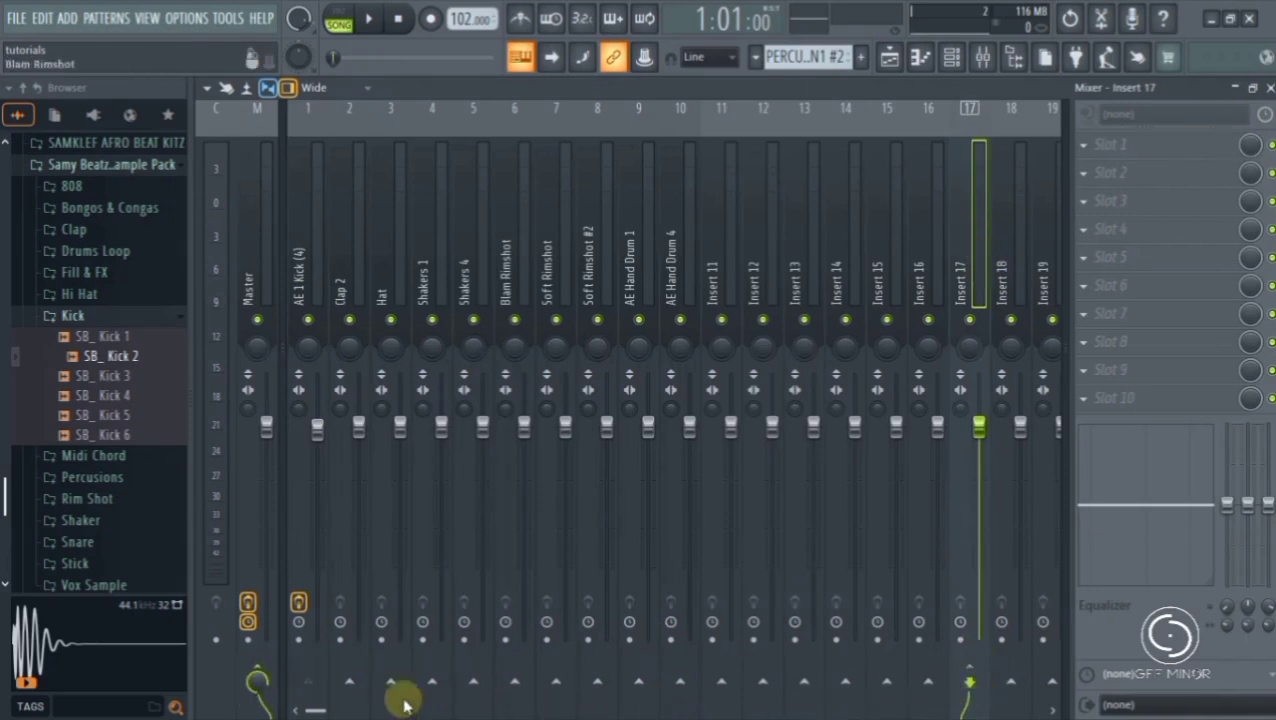
left_click(305, 265)
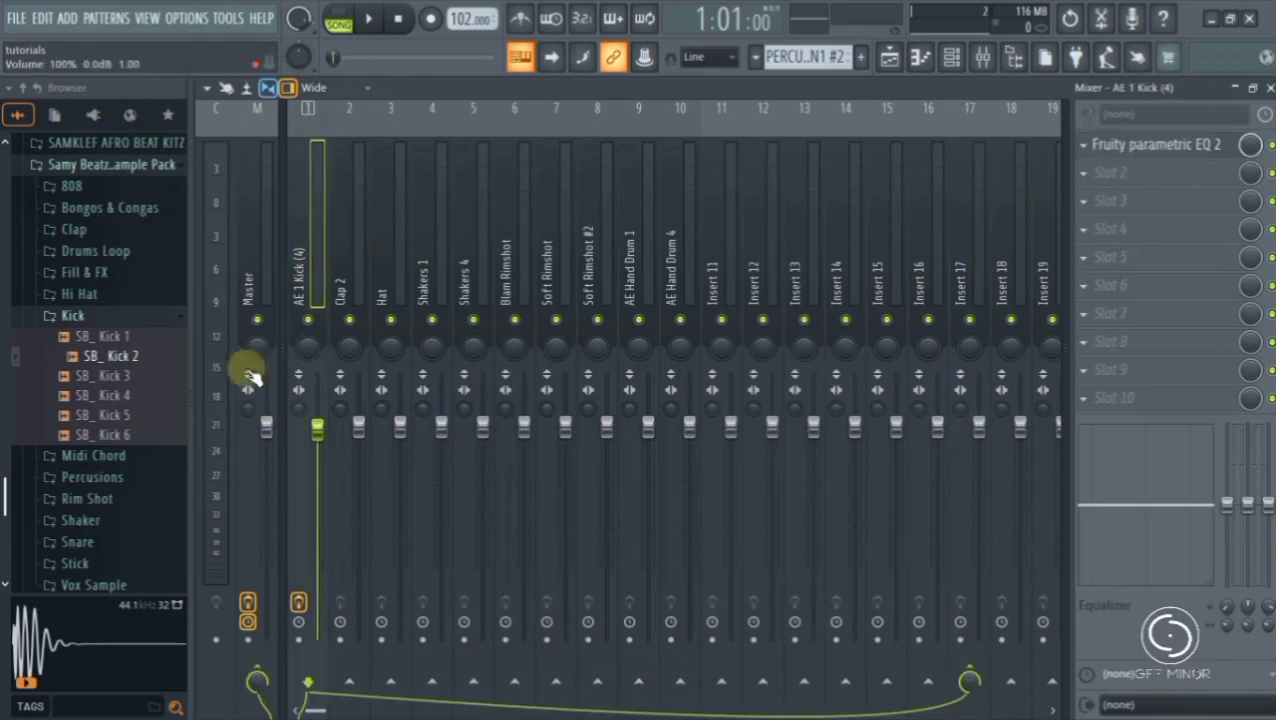
left_click(258, 252)
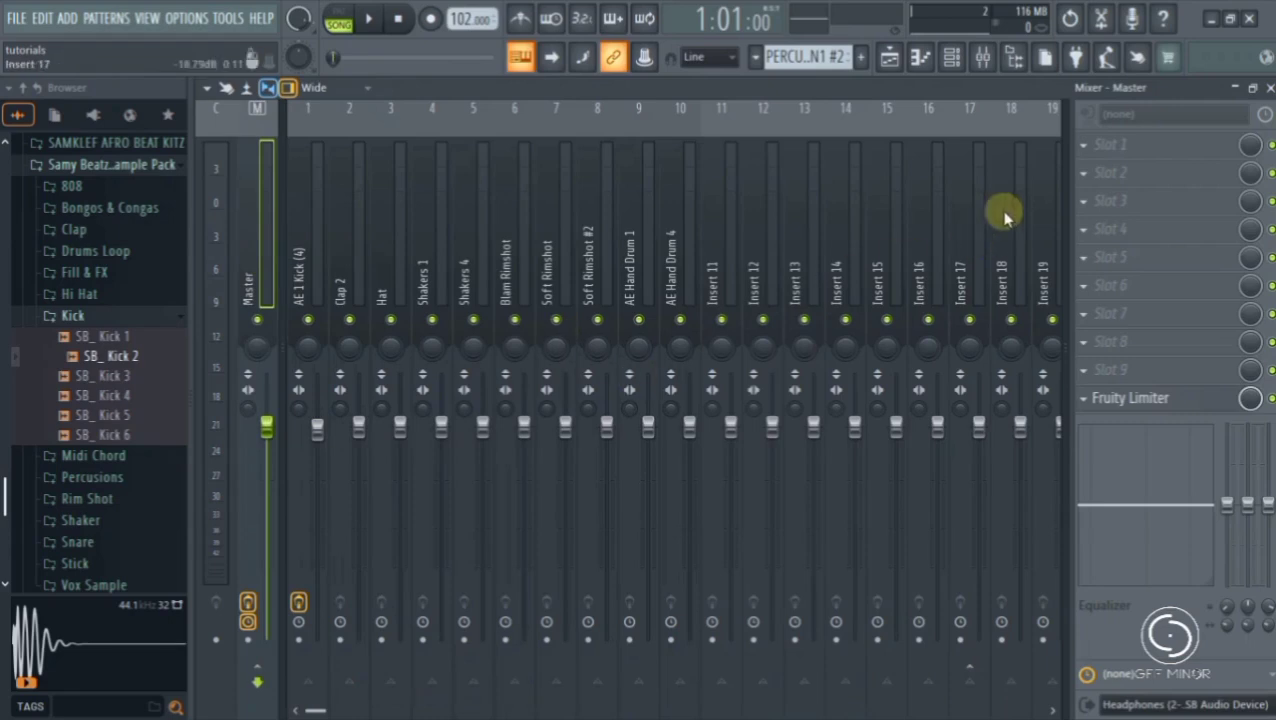
left_click(1010, 240)
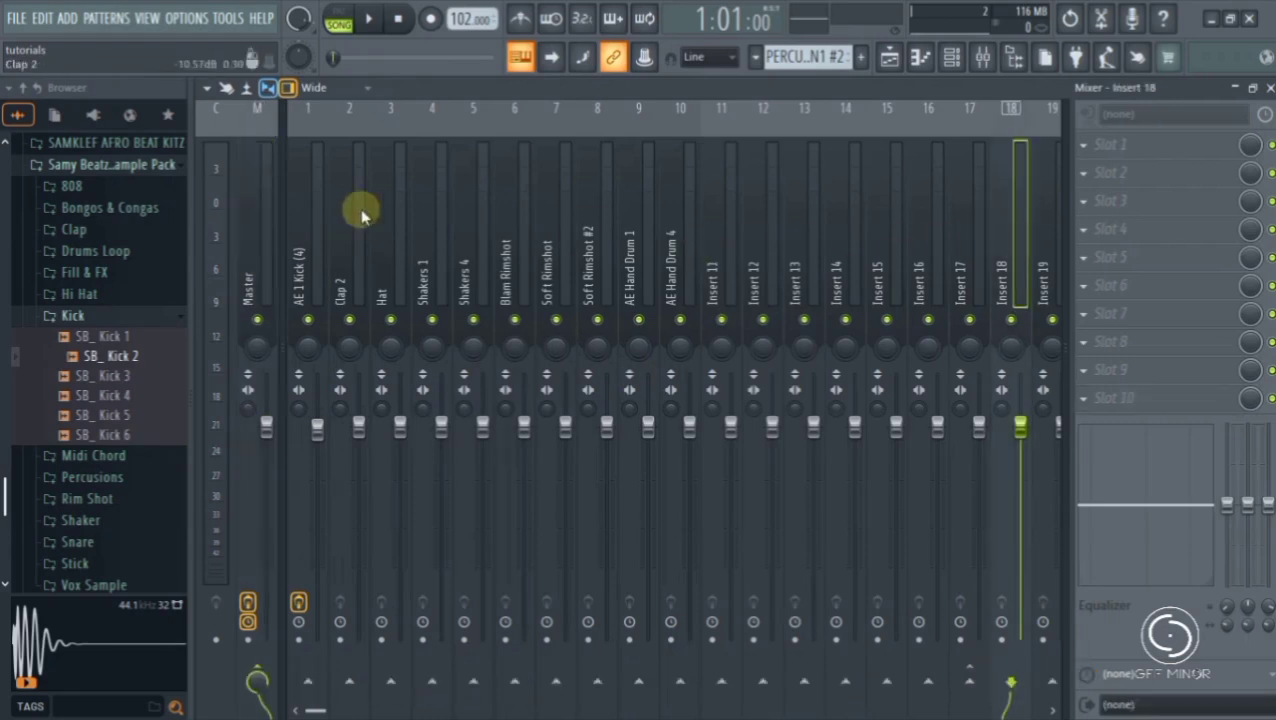
left_click(315, 255)
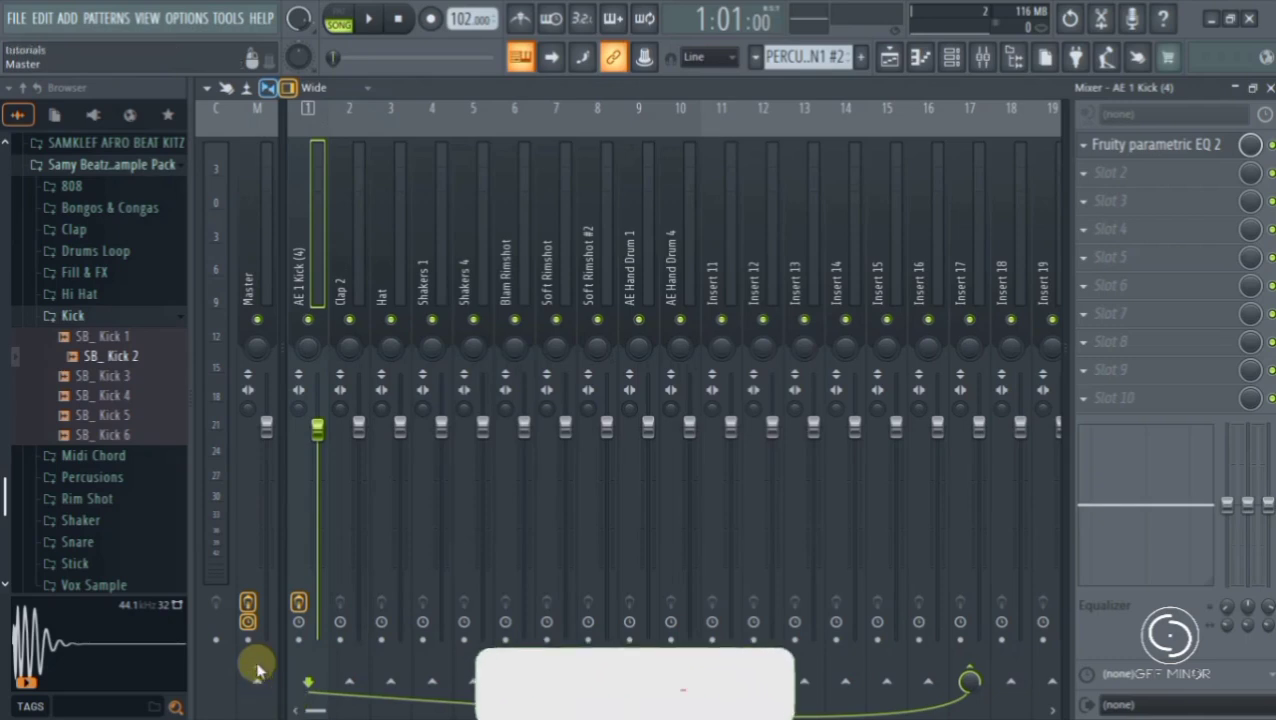
- Play the song with AE 1 Kick (4) soloed to check its signal through Insert 17, and stop playback
key("space")
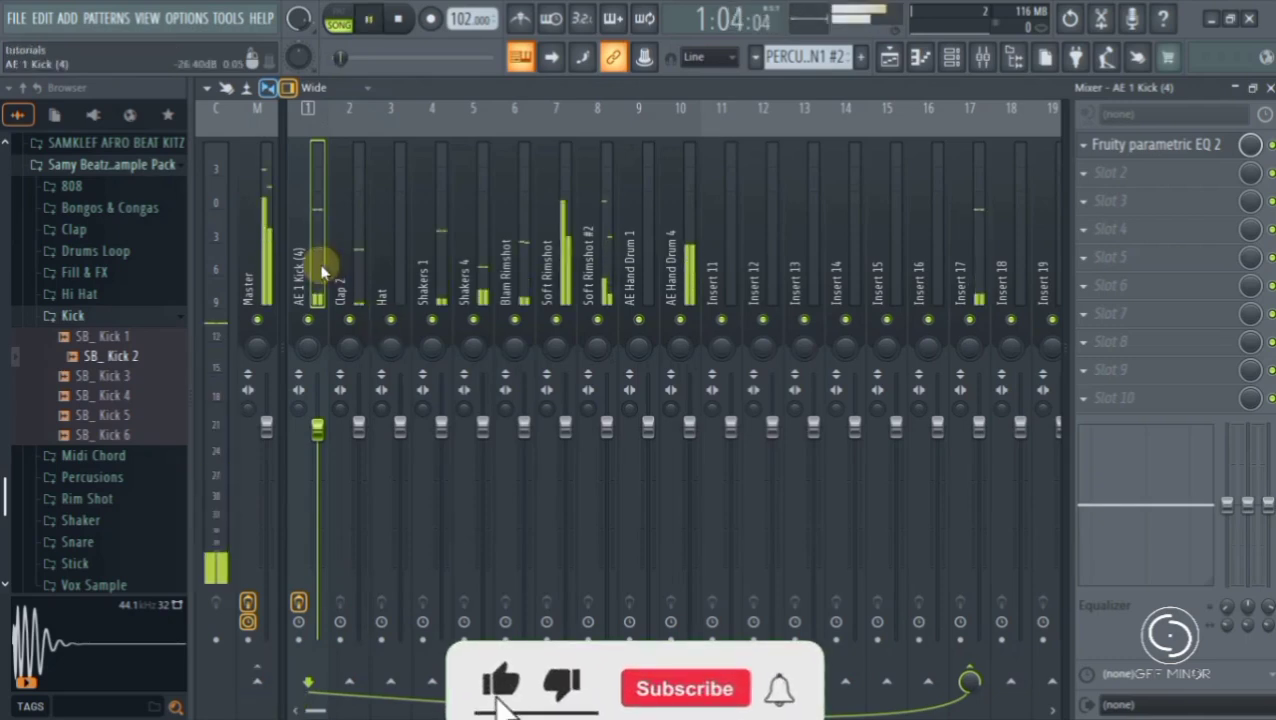
right_click(308, 320)
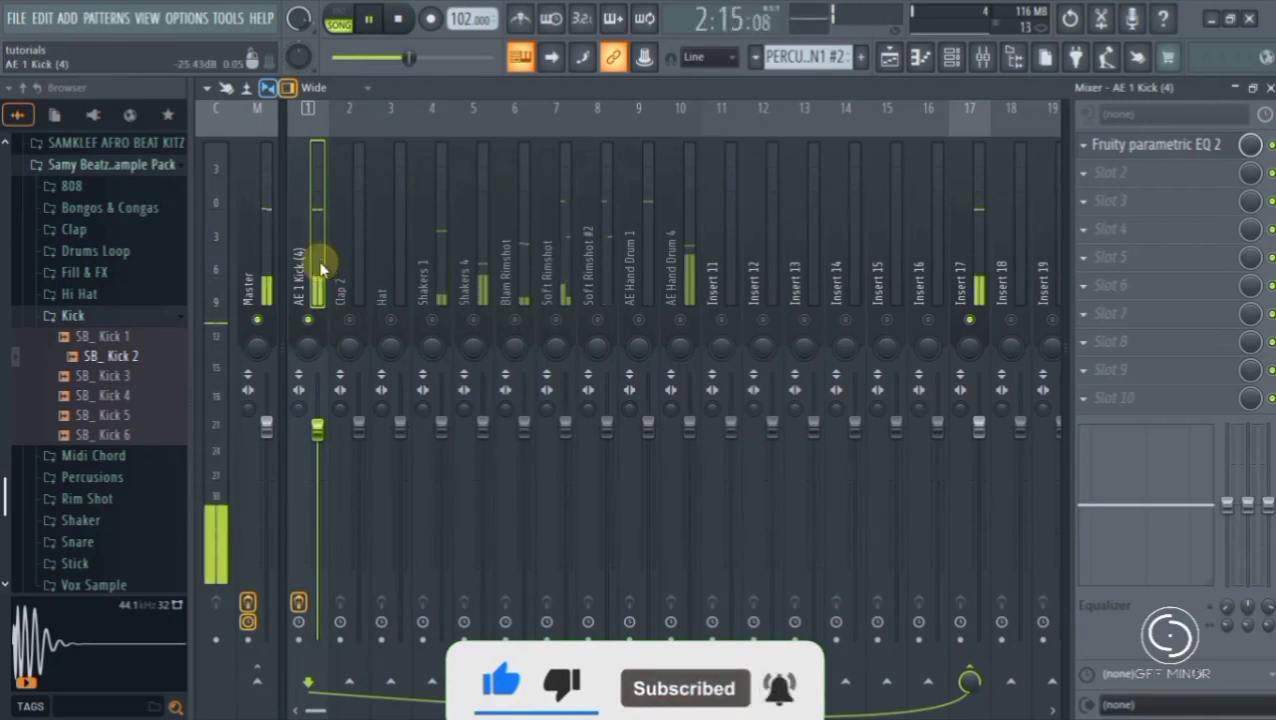
left_click(978, 272)
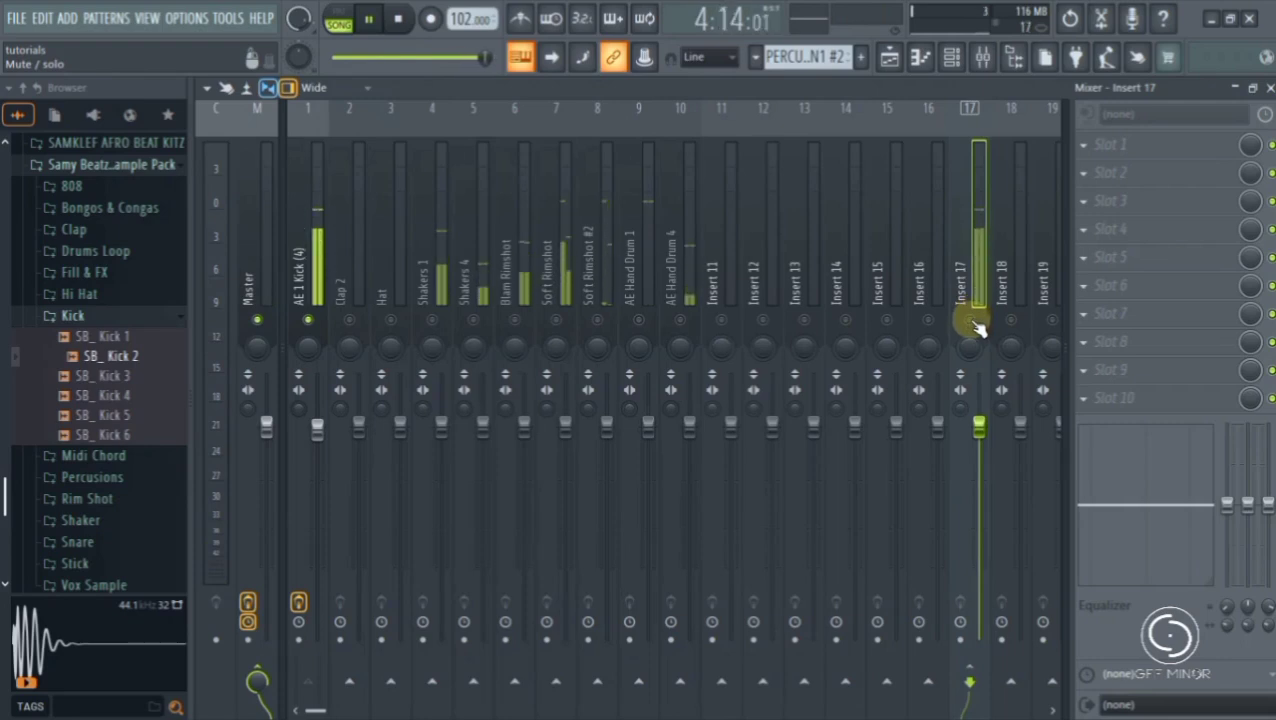
left_click(322, 262)
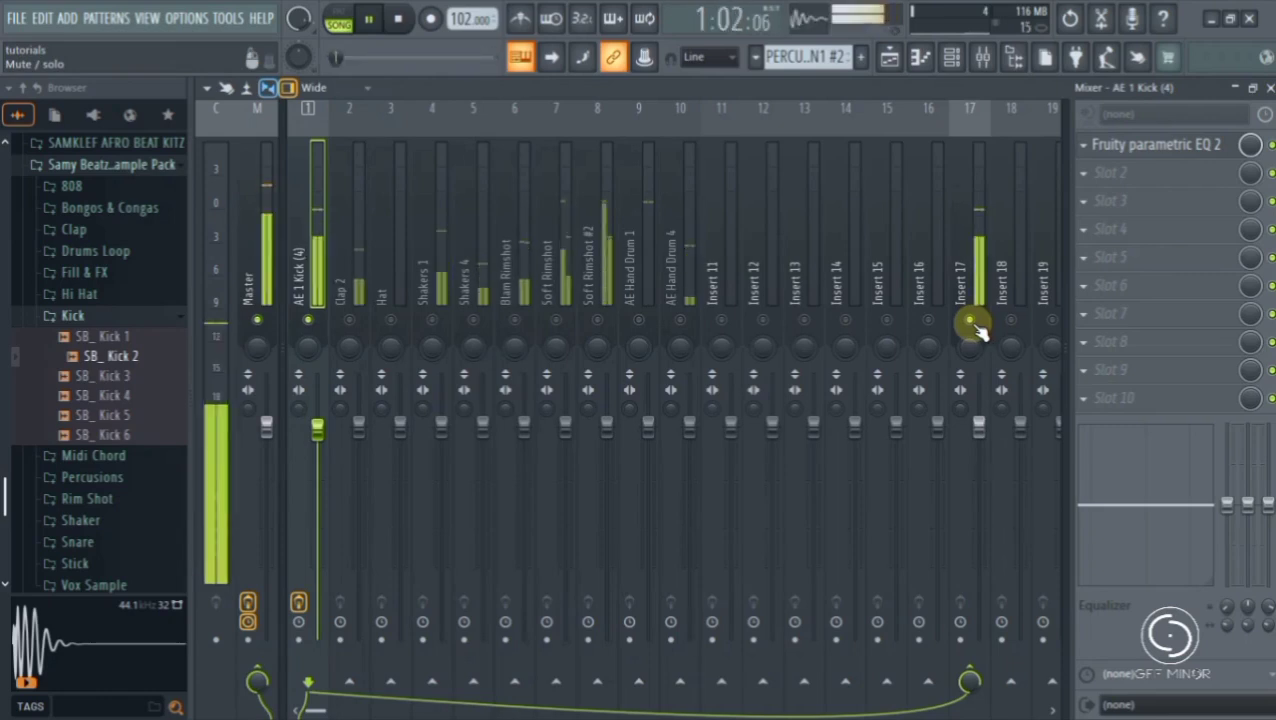
key("space")
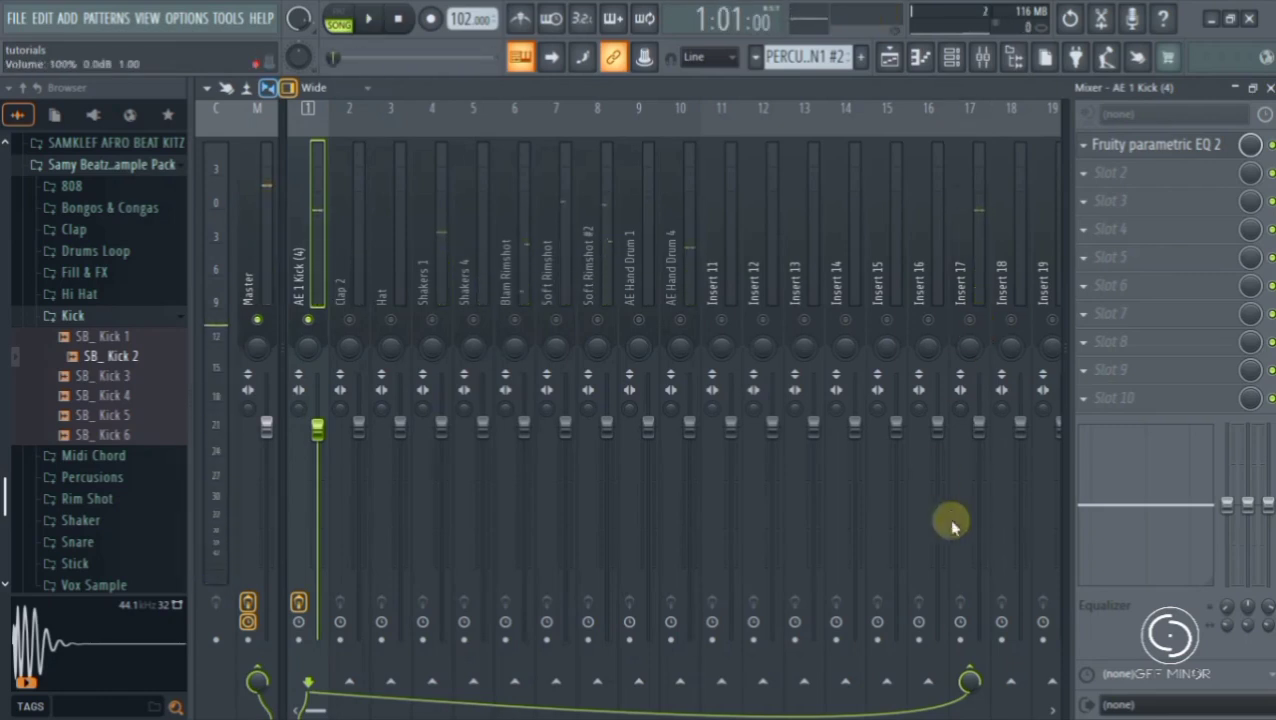
- Remove the send from AE 1 Kick (4) to Insert 17 and unmute all mixer tracks
left_click(969, 680)
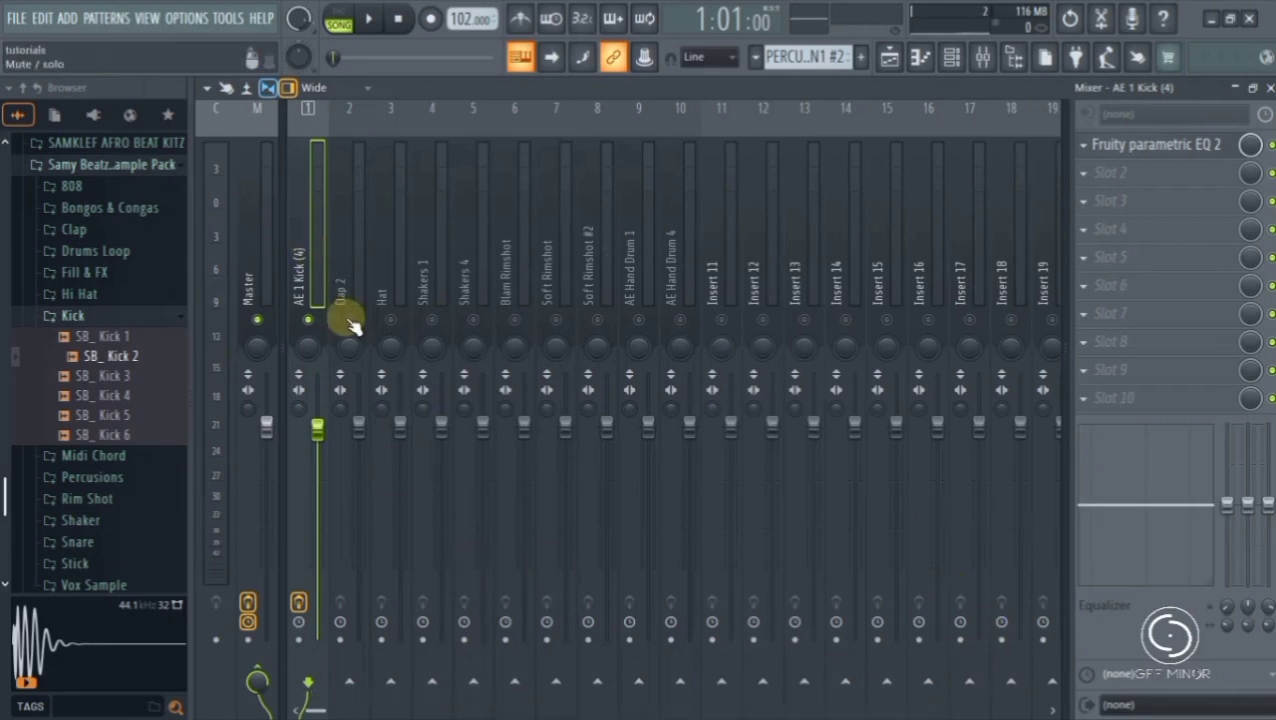
left_click(682, 320)
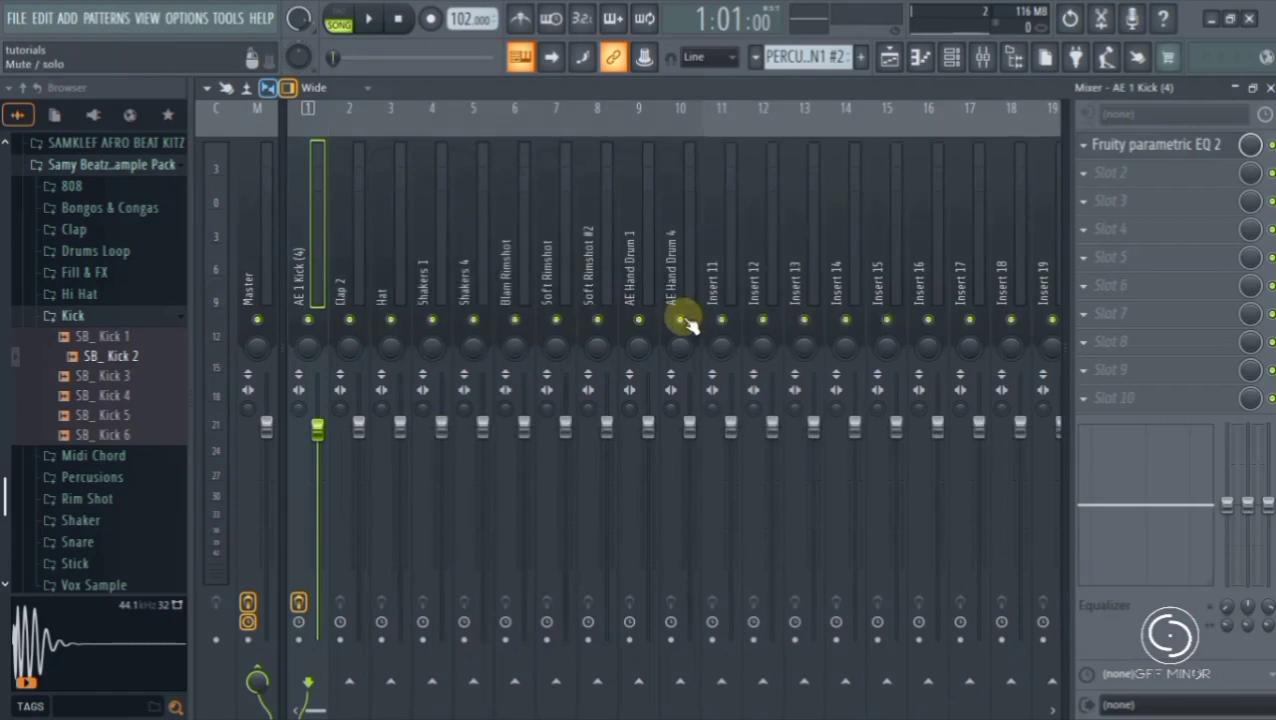
- Solo AE 1 Kick (4) and play the song while setting the kick's fader slightly above 82%
right_click(308, 320)
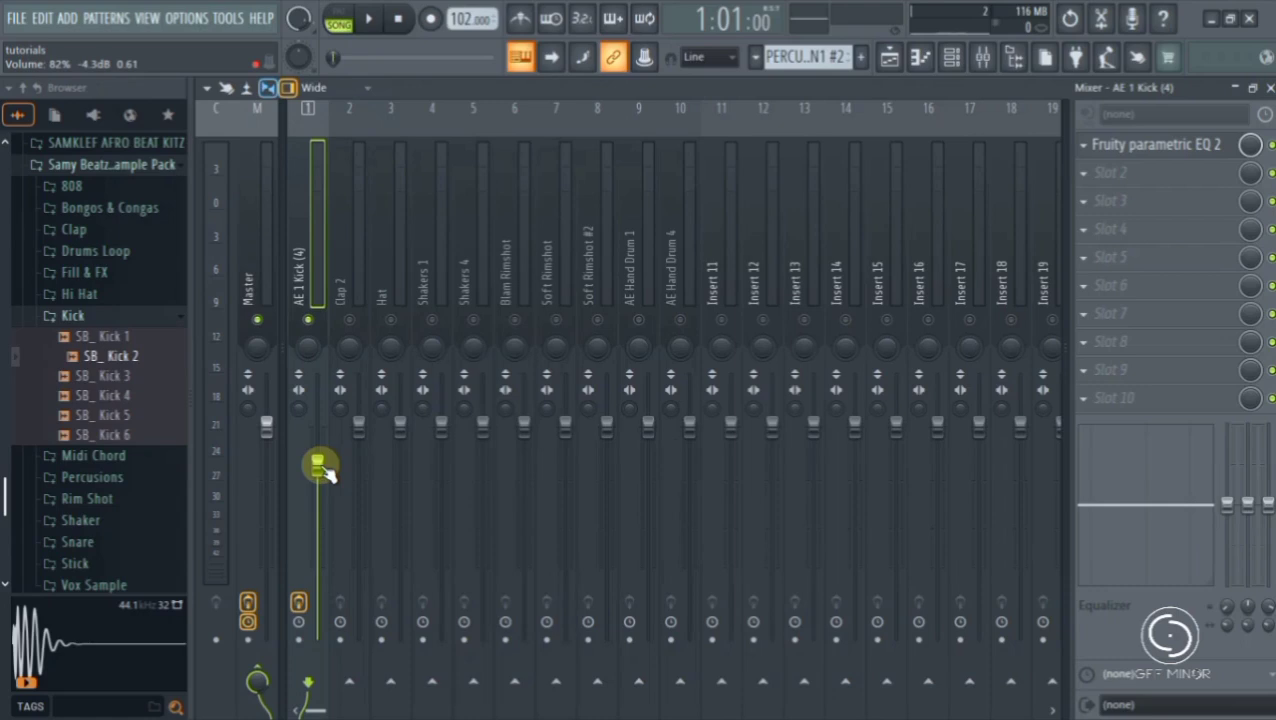
key("space")
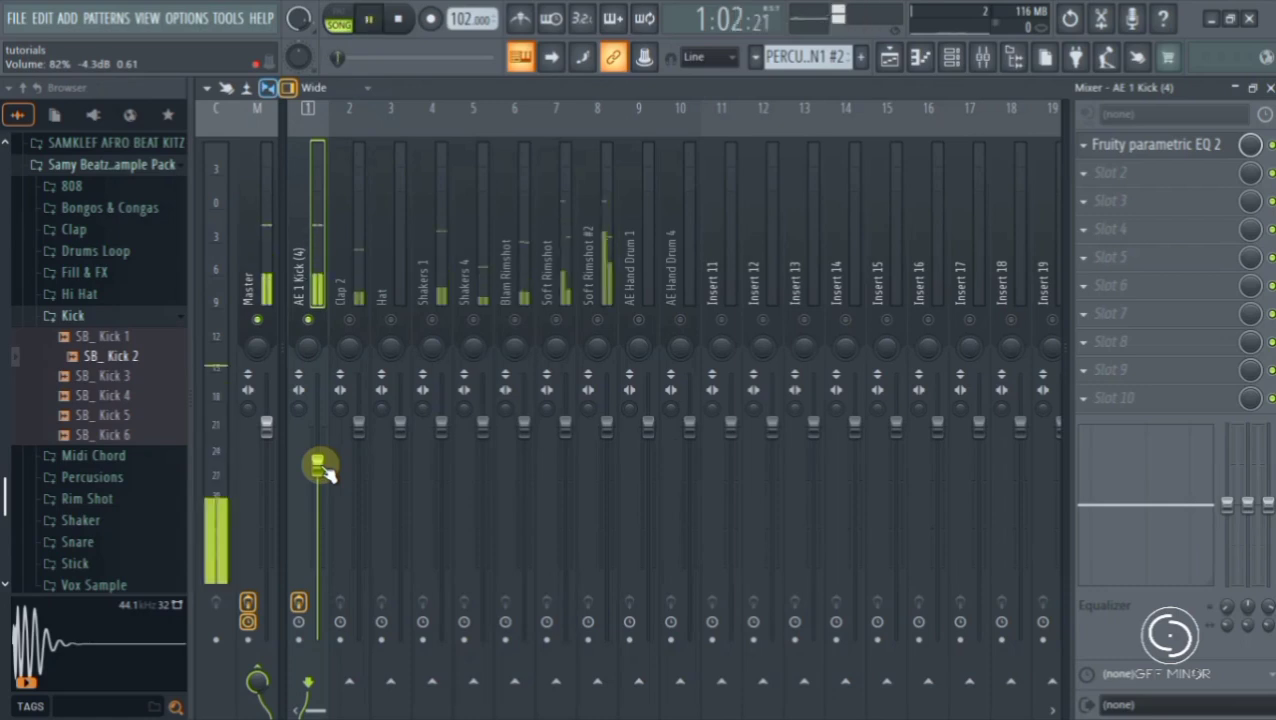
left_click_drag(326, 474, 326, 459)
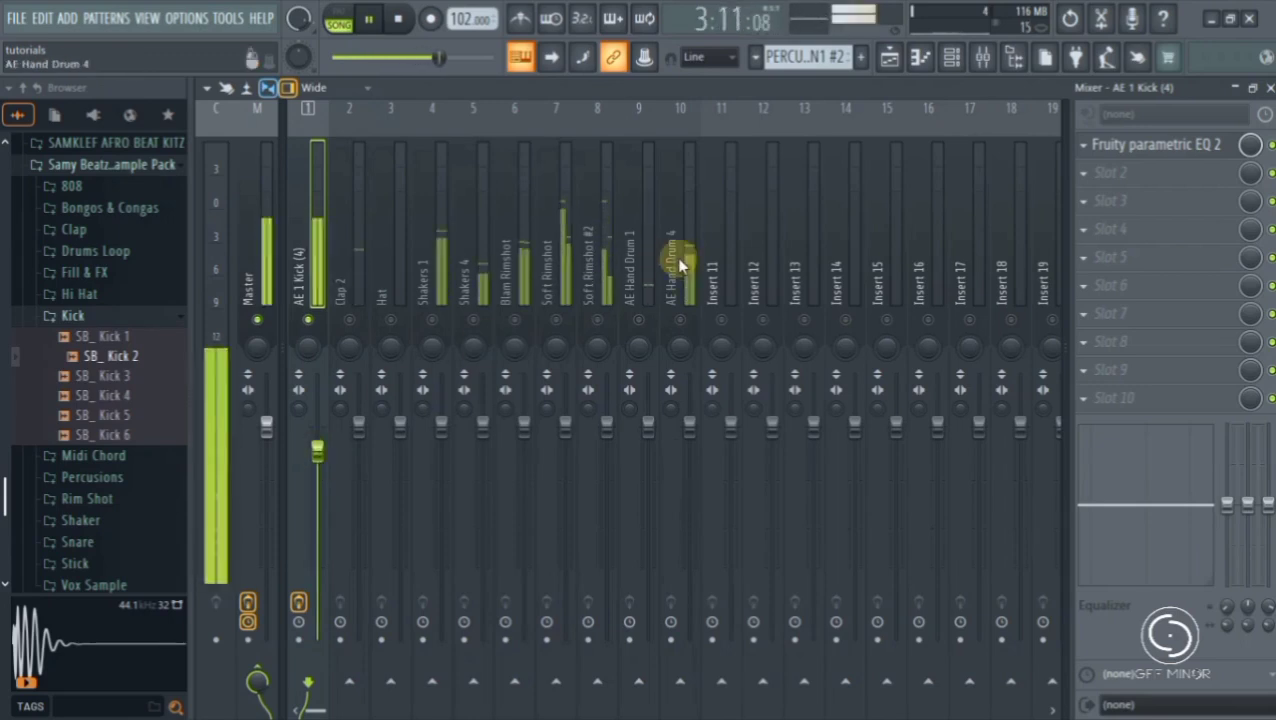
- In the kick's Fruity parametric EQ 2, boost band 4 about 3 dB near 707 Hz and band 7 about 2.2 dB near 12487 Hz
left_click(1166, 146)
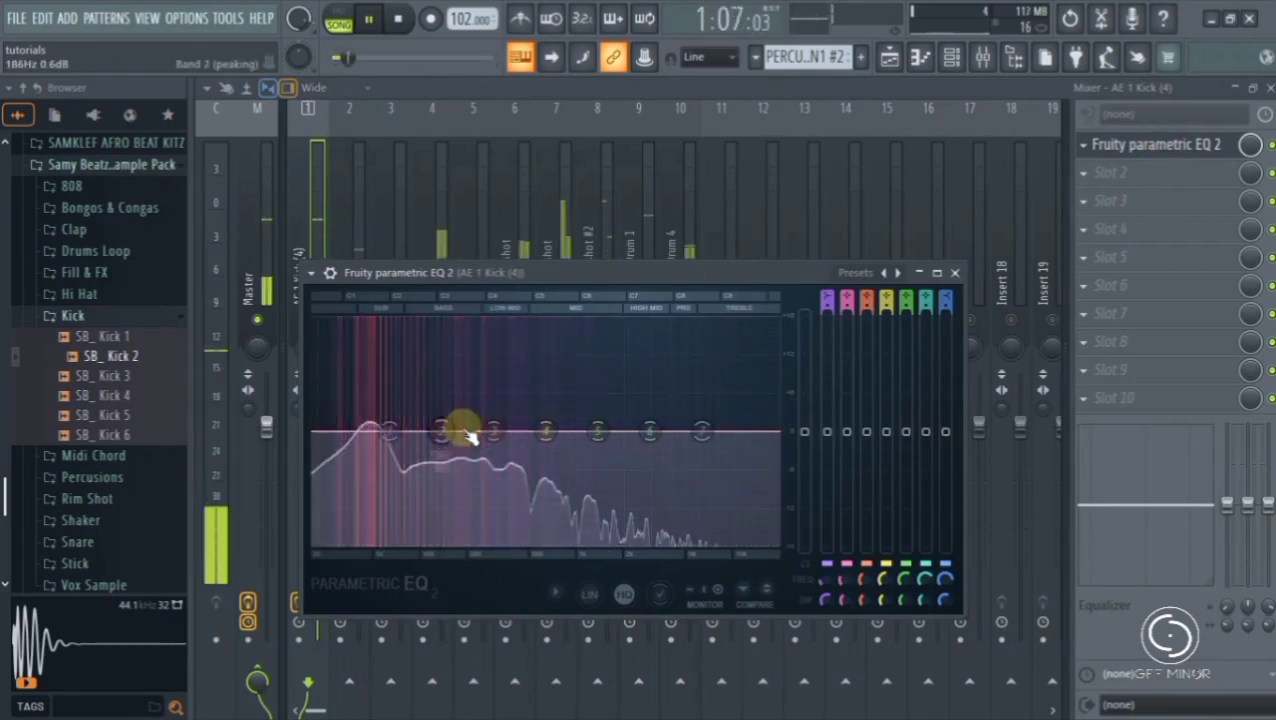
left_click_drag(540, 431, 553, 406)
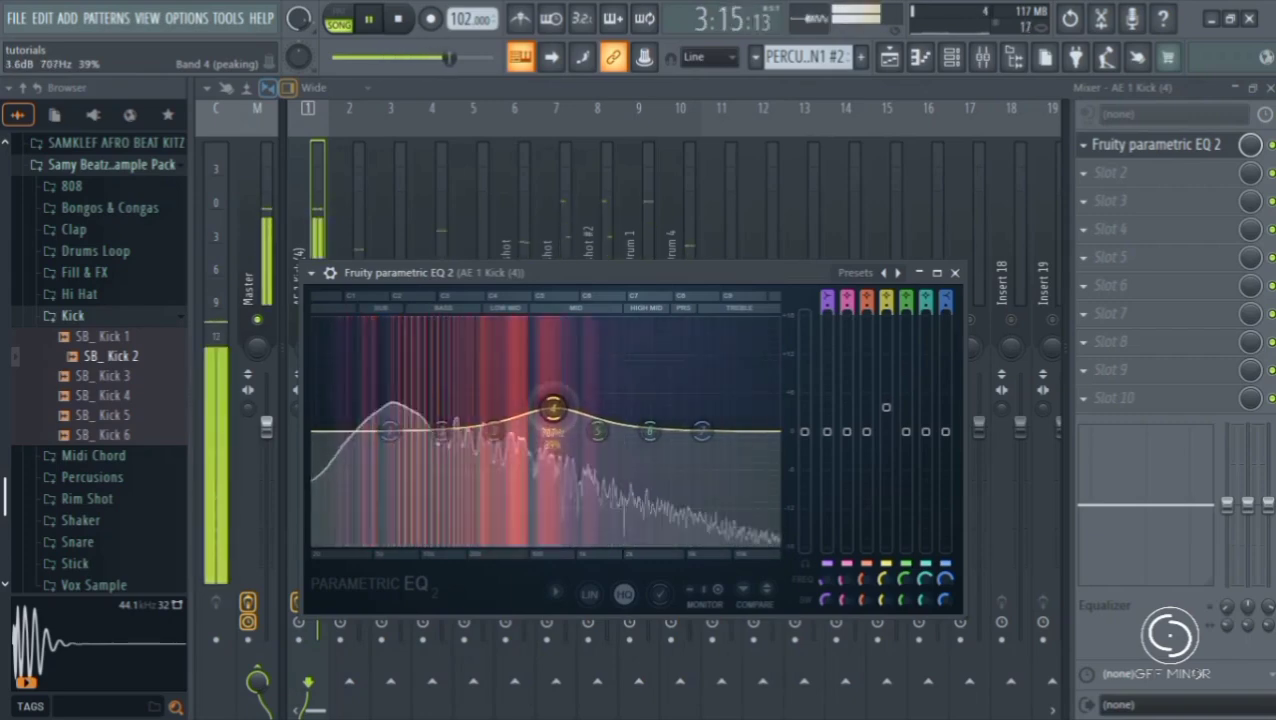
left_click_drag(701, 431, 745, 412)
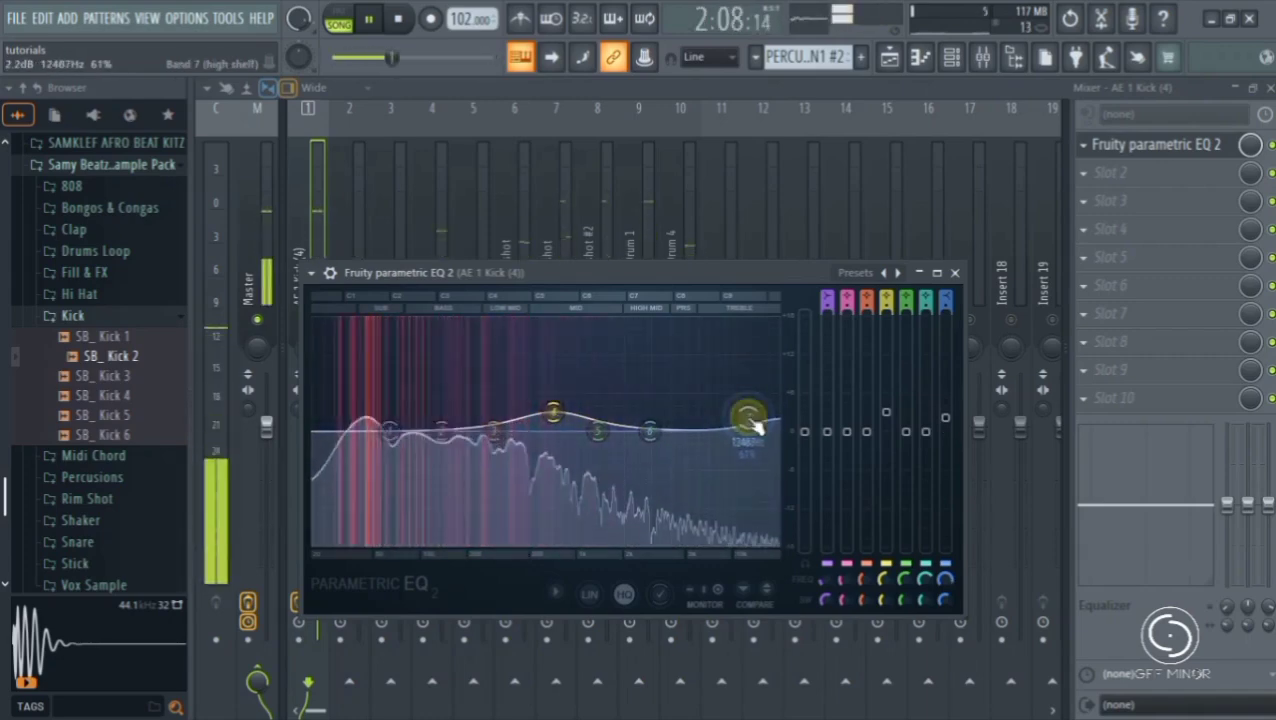
left_click(955, 272)
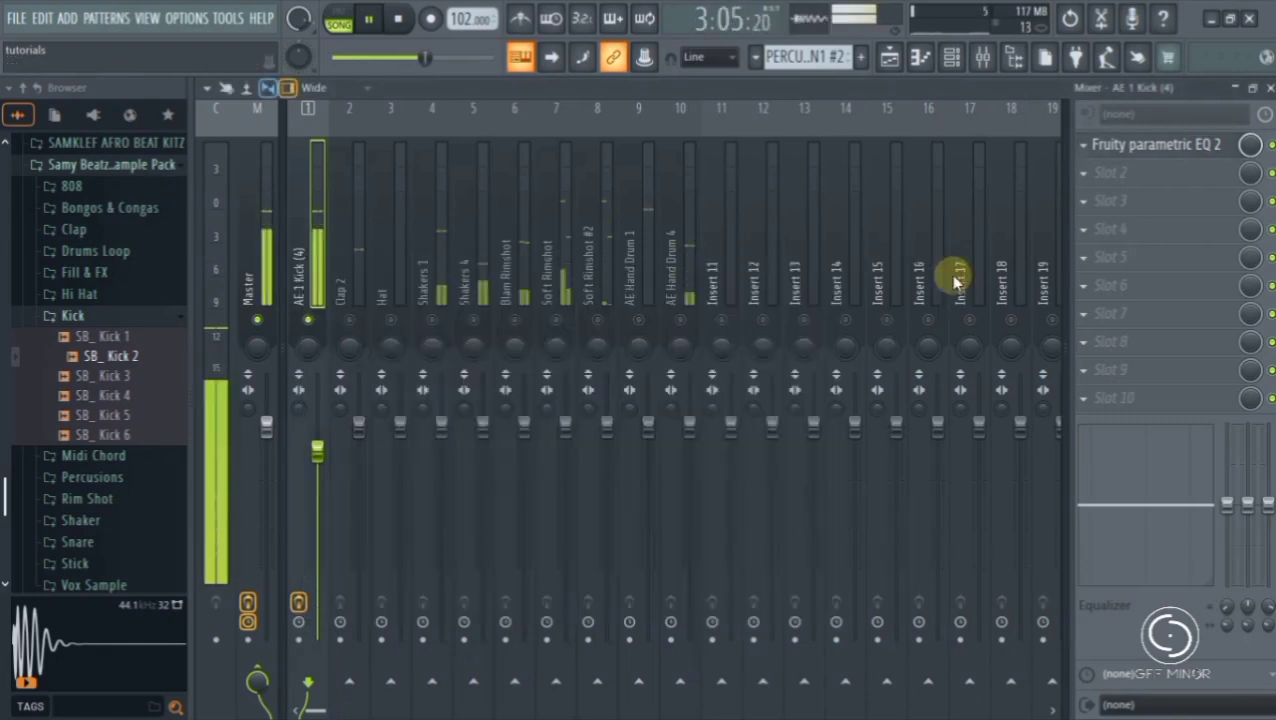
- Unmute Shakers 1 and lower its fader moderately, and also unmute Blam Rimshot and Soft Rimshot
left_click(434, 319)
left_click_drag(443, 428, 445, 467)
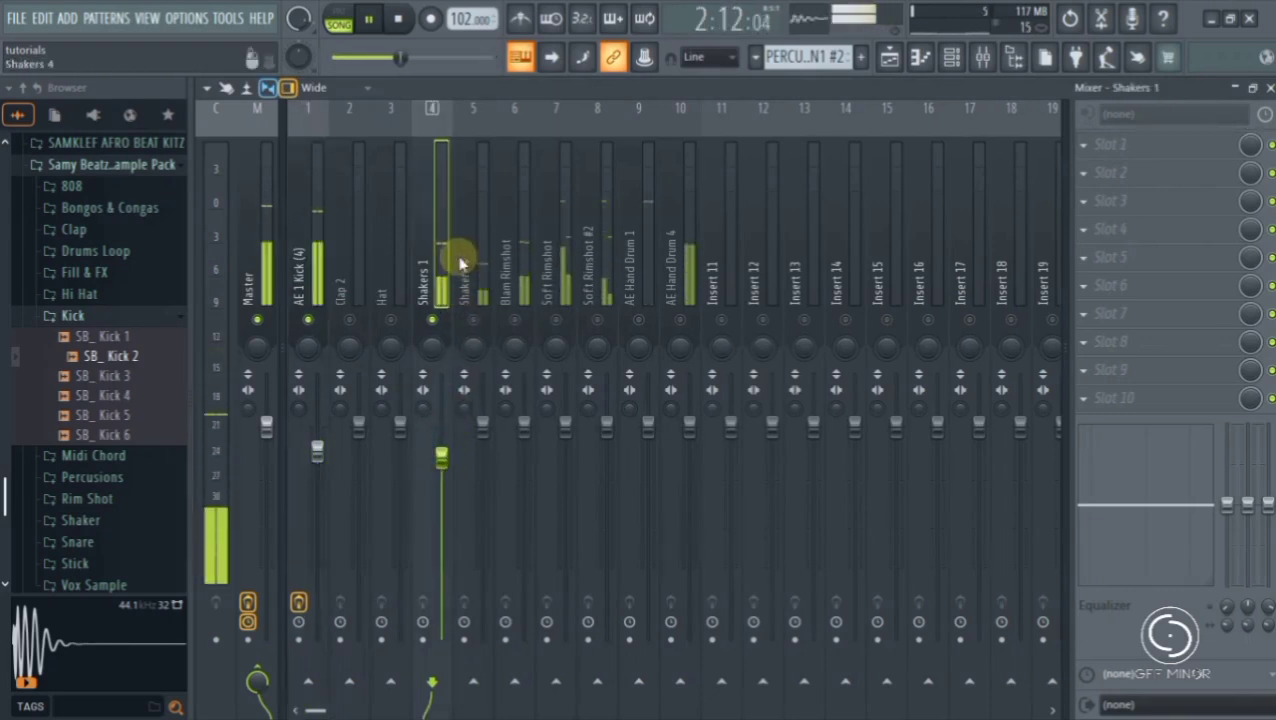
left_click(517, 321)
left_click(556, 321)
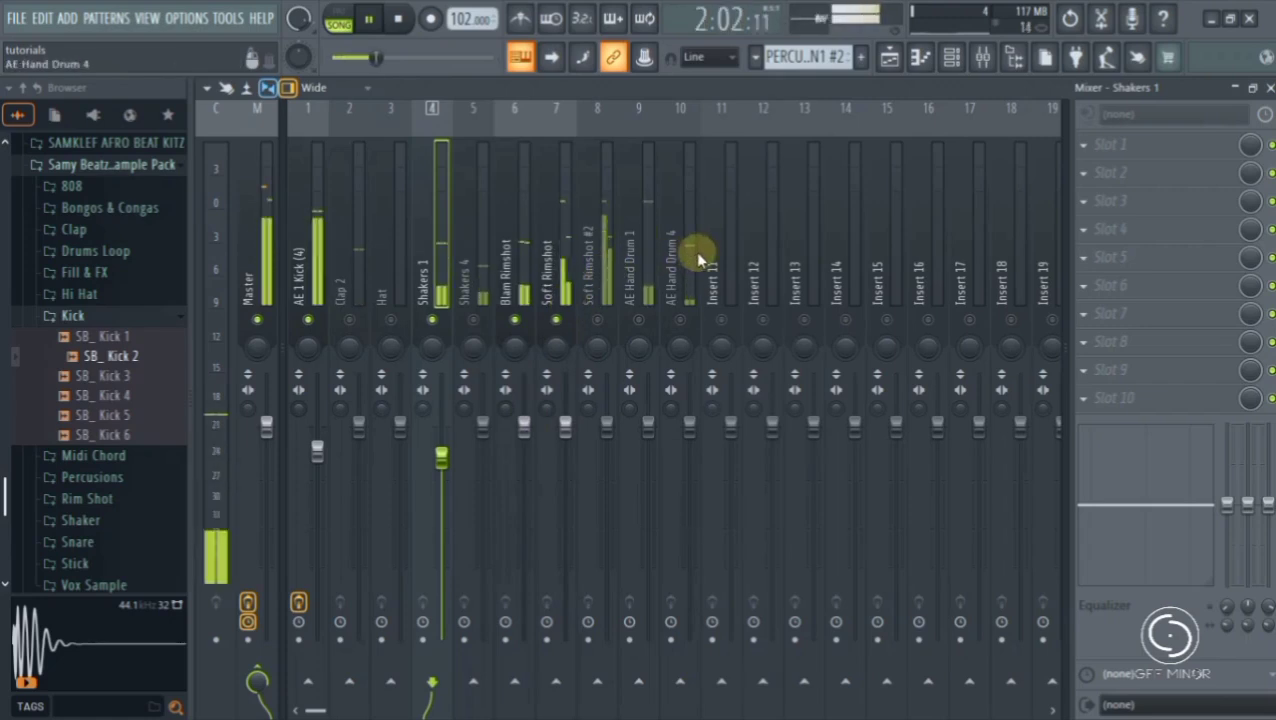
- Lower the faders of tracks 1 to 11 together, bringing Blam Rimshot to about 55%, and clear the multiple selection
left_click_drag(727, 256, 319, 254)
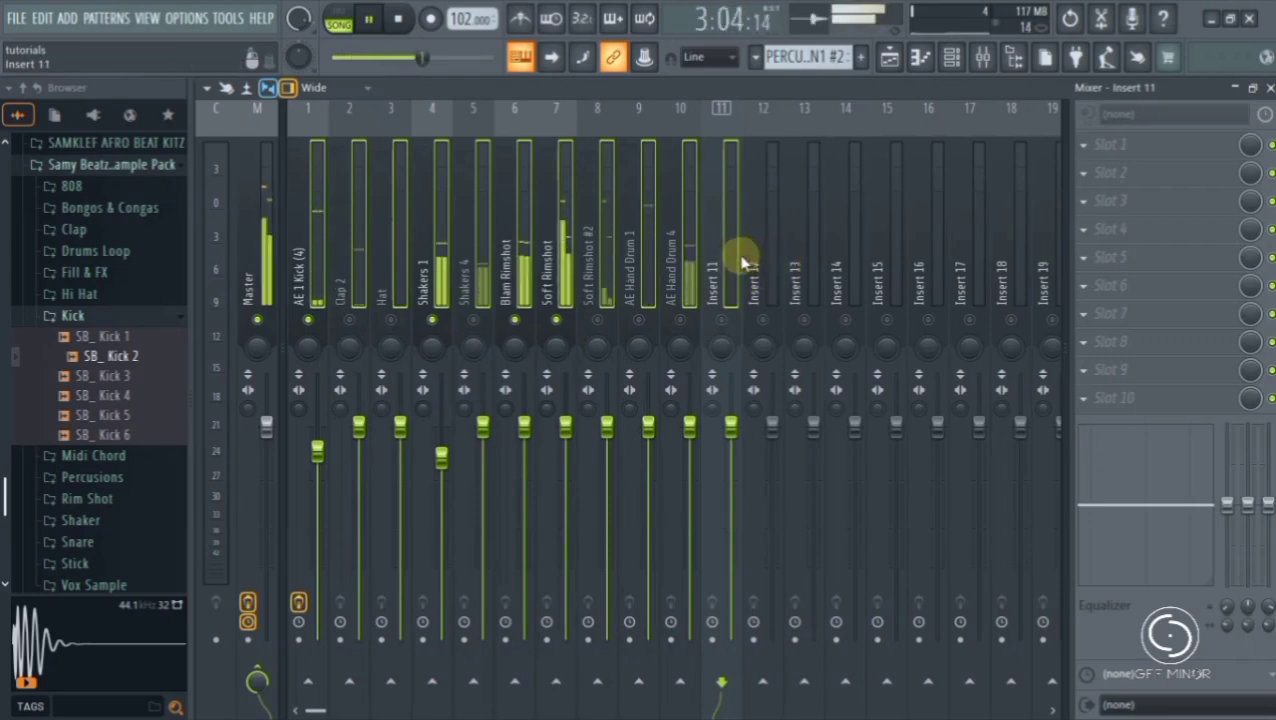
left_click(734, 238)
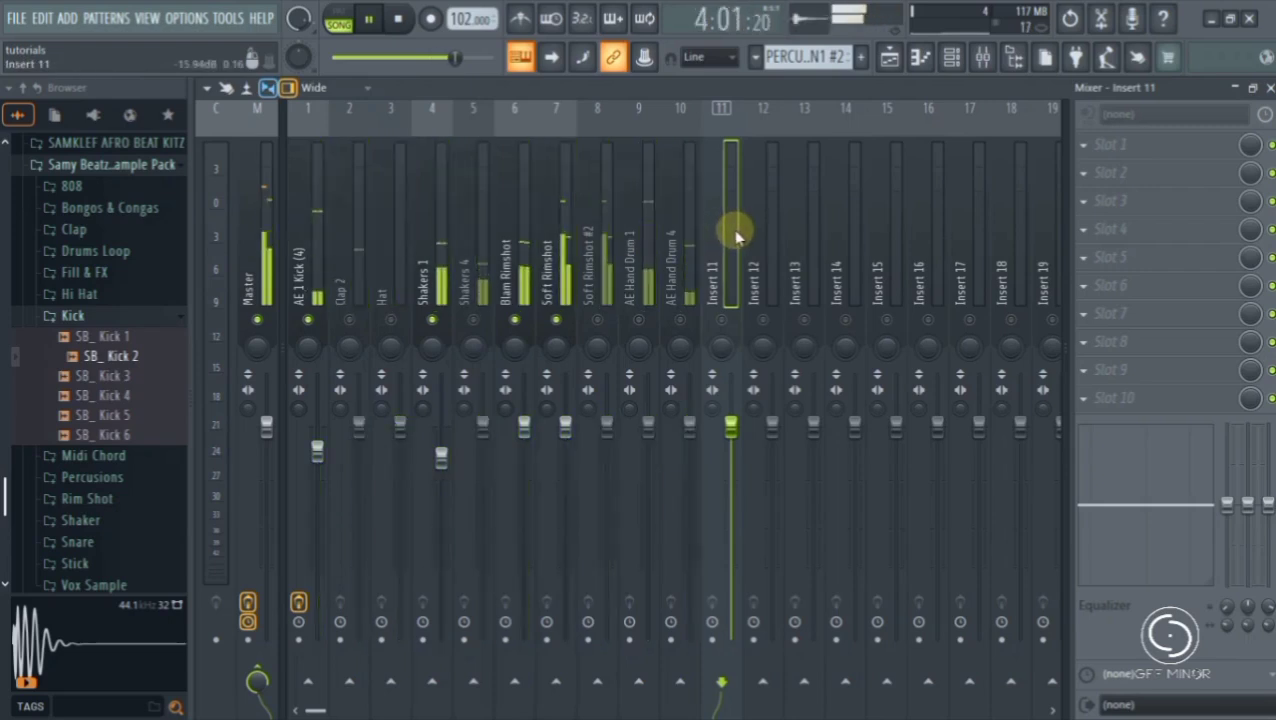
left_click_drag(734, 245, 318, 268)
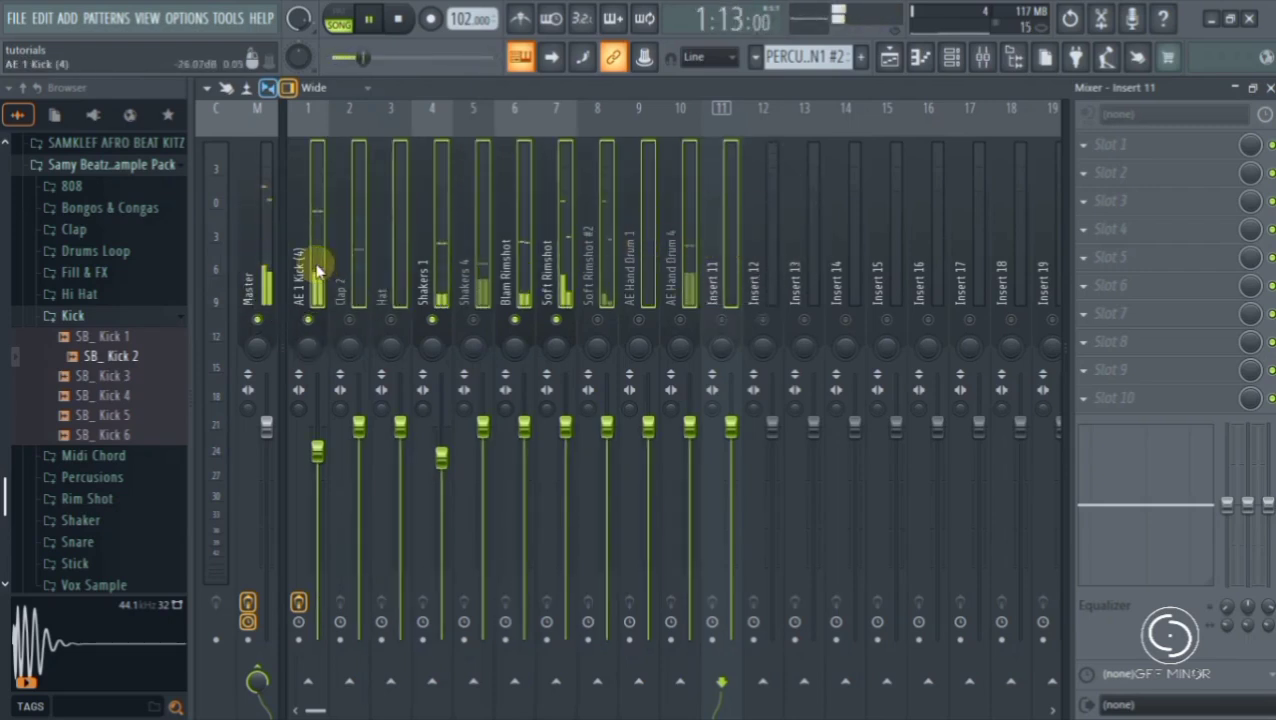
left_click_drag(524, 426, 524, 521)
left_click(355, 240)
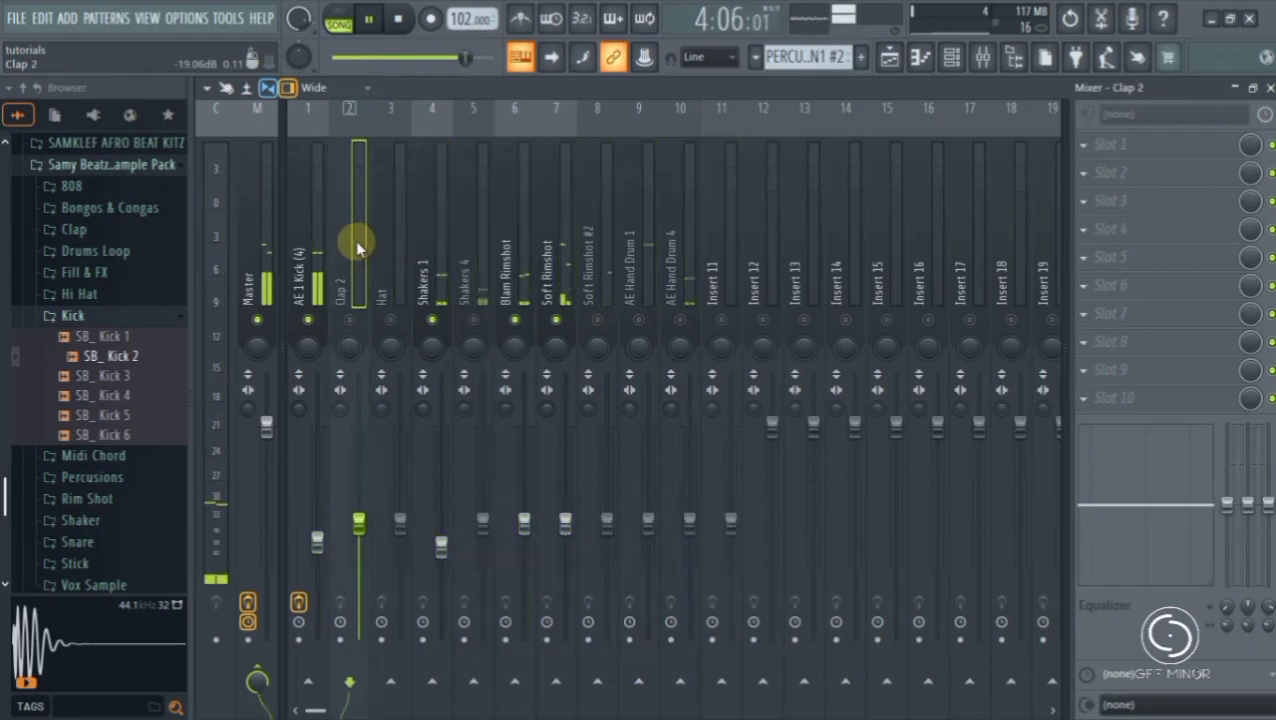
- Raise the AE 1 Kick (4) fader to about 82% and the Shakers 1 fader slightly higher than the kick's
left_click(322, 543)
left_click_drag(322, 543, 320, 460)
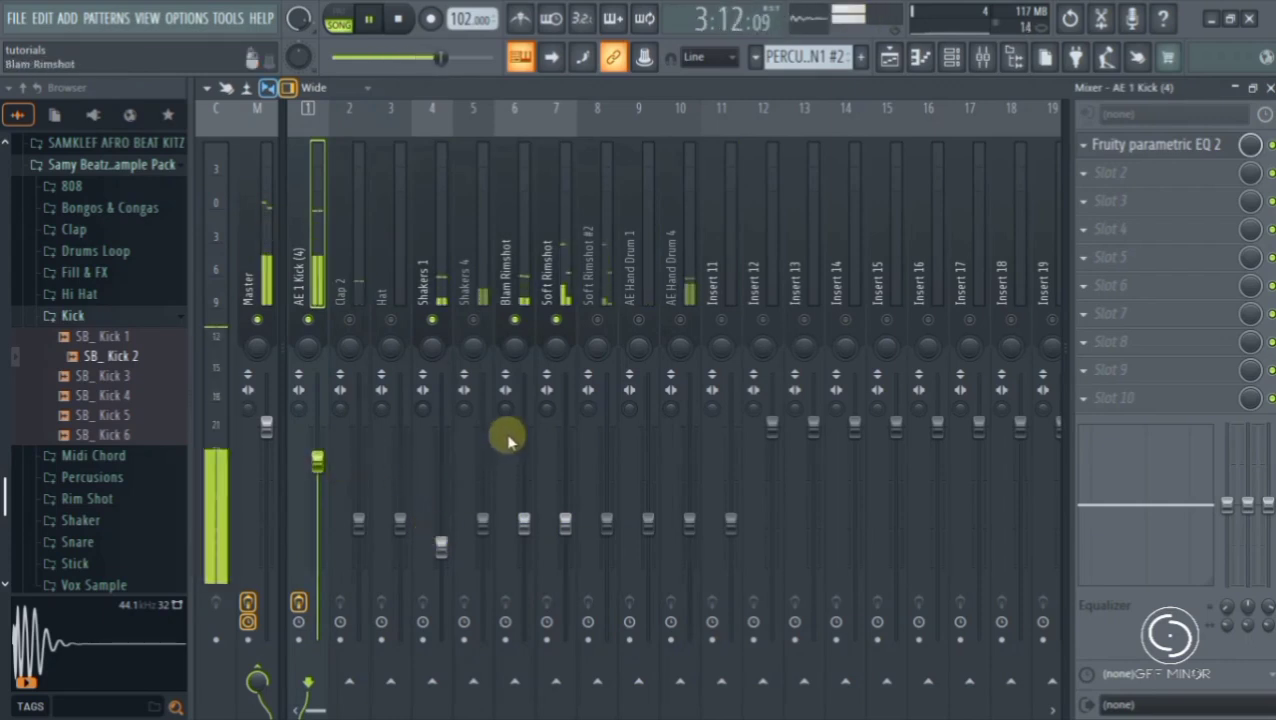
left_click_drag(443, 541, 448, 457)
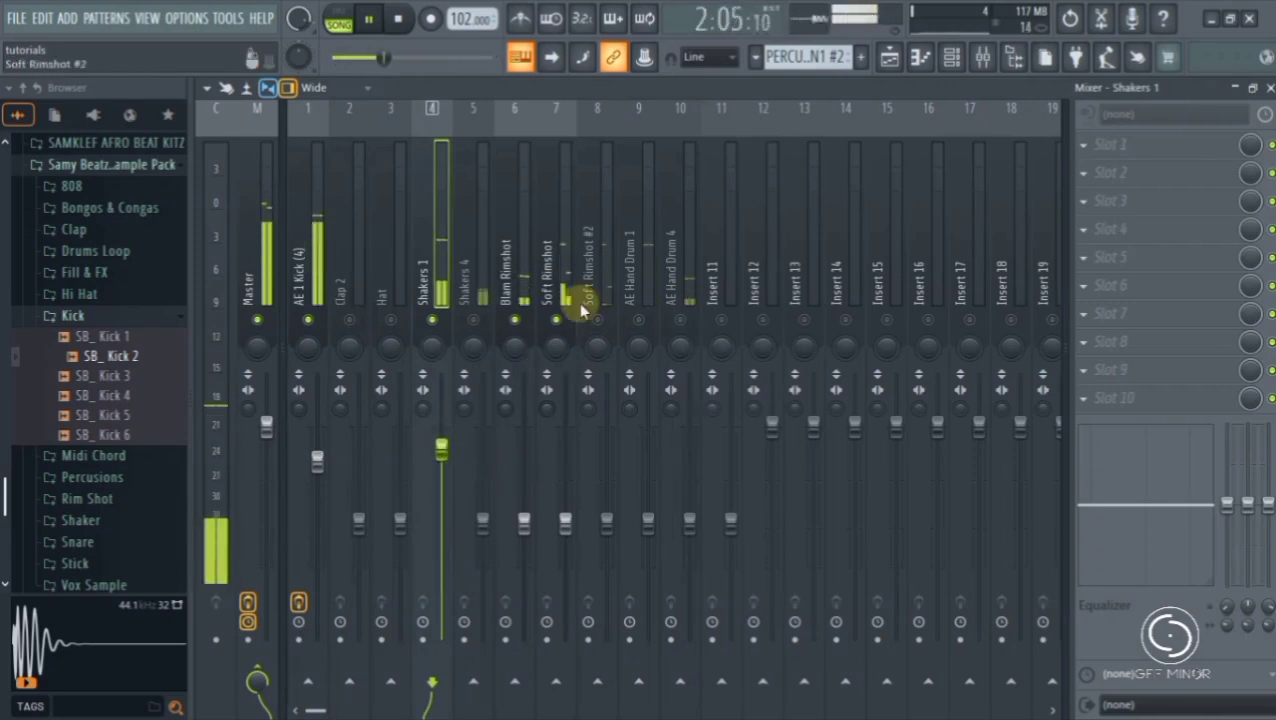
- Raise the Blam Rimshot fader close to its default level and the Soft Rimshot fader a little below that
left_click(524, 520)
left_click_drag(524, 443, 528, 445)
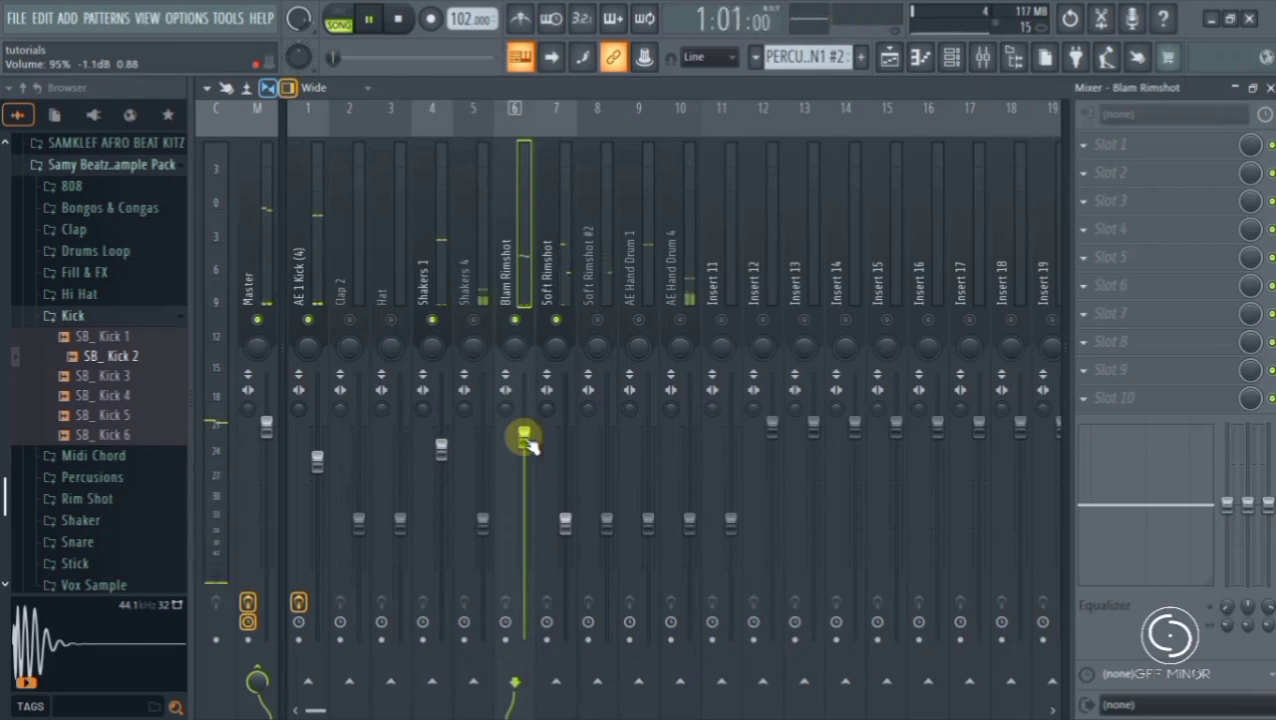
left_click(565, 521)
left_click_drag(565, 521, 567, 452)
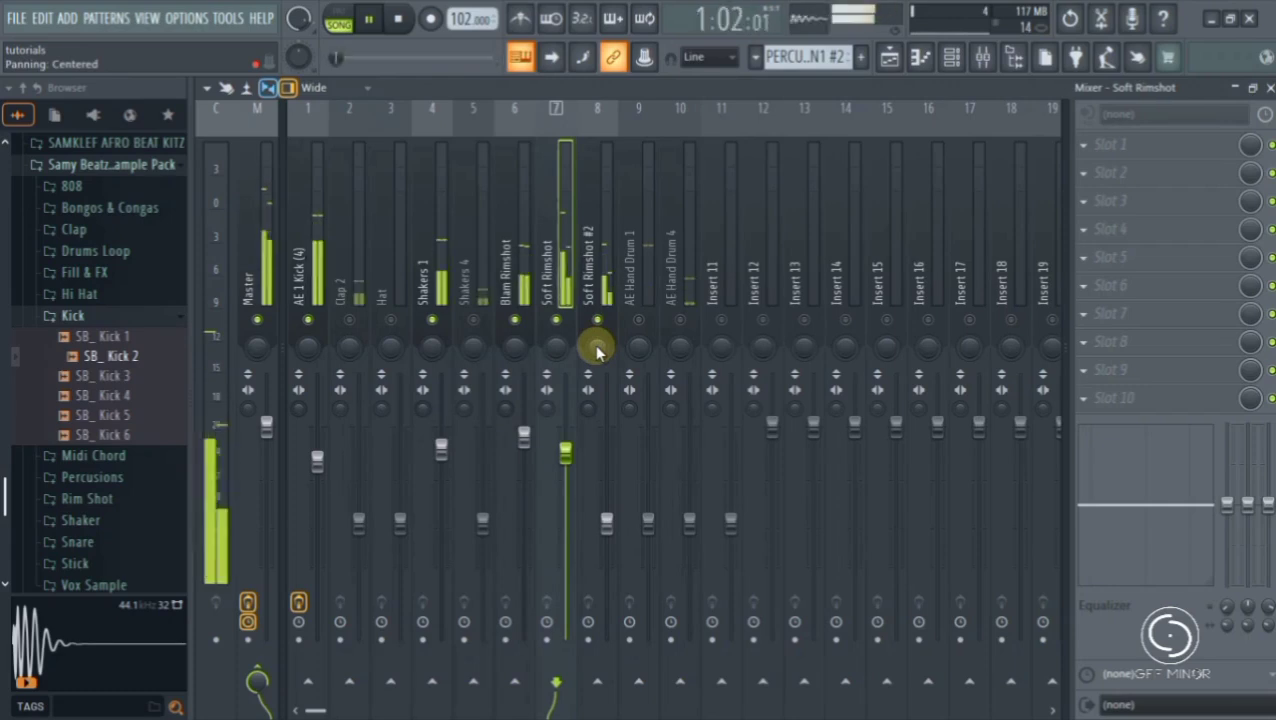
- Unmute Soft Rimshot #2 and AE Hand Drum 4, pan them left and right respectively, and set AE Hand Drum 4's volume to 58%
left_click_drag(597, 350, 597, 393)
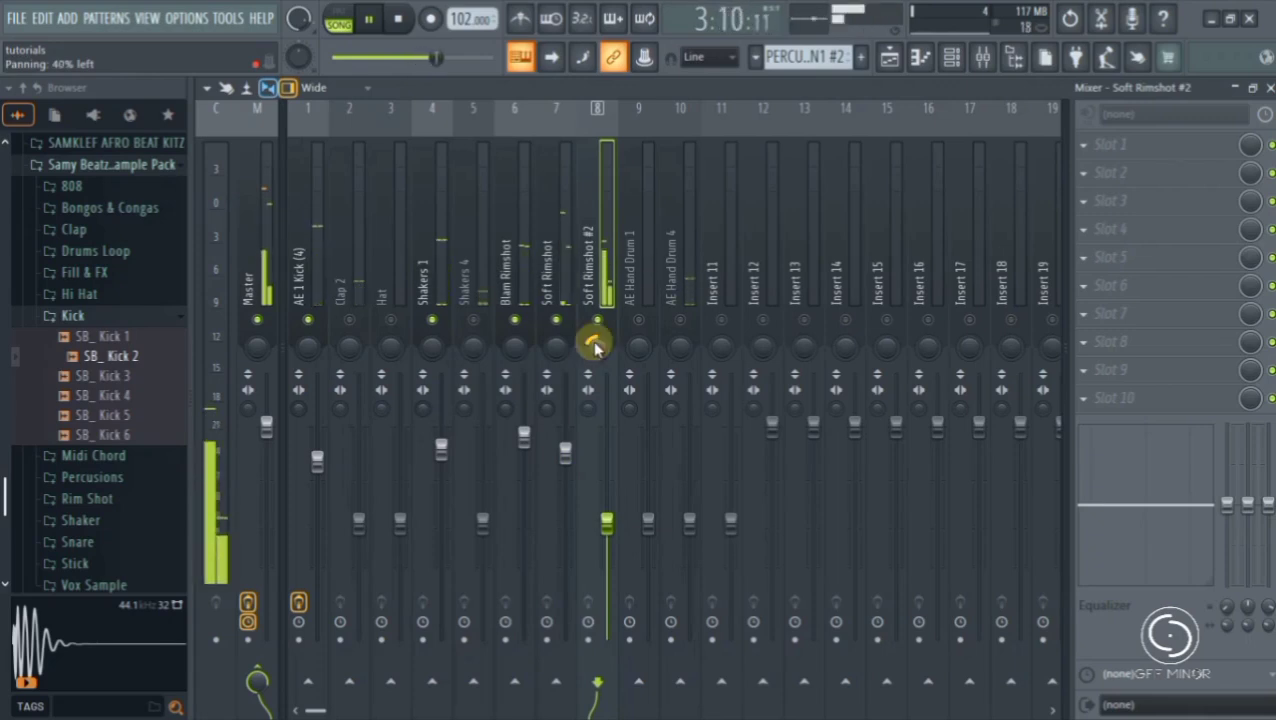
left_click(681, 345)
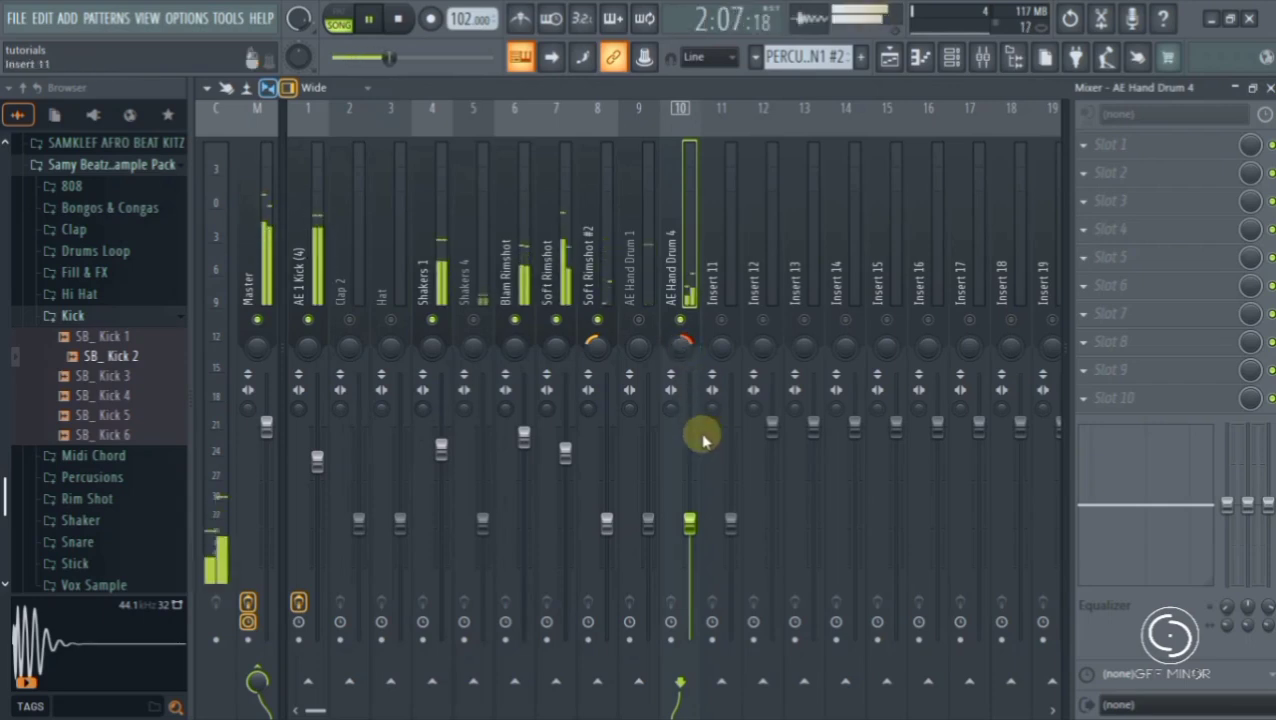
left_click_drag(689, 517, 690, 514)
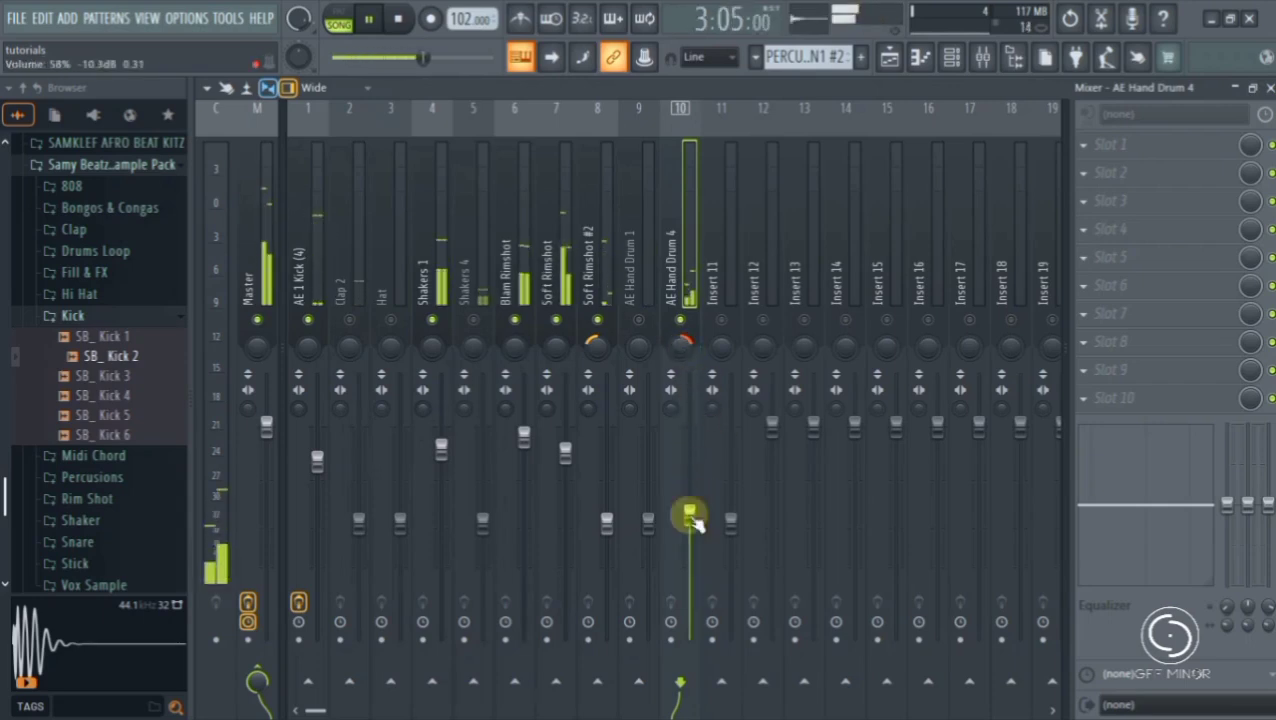
- Unmute AE Hand Drum 1, raise its fader slightly above 83%, and pan it slightly left
left_click(640, 322)
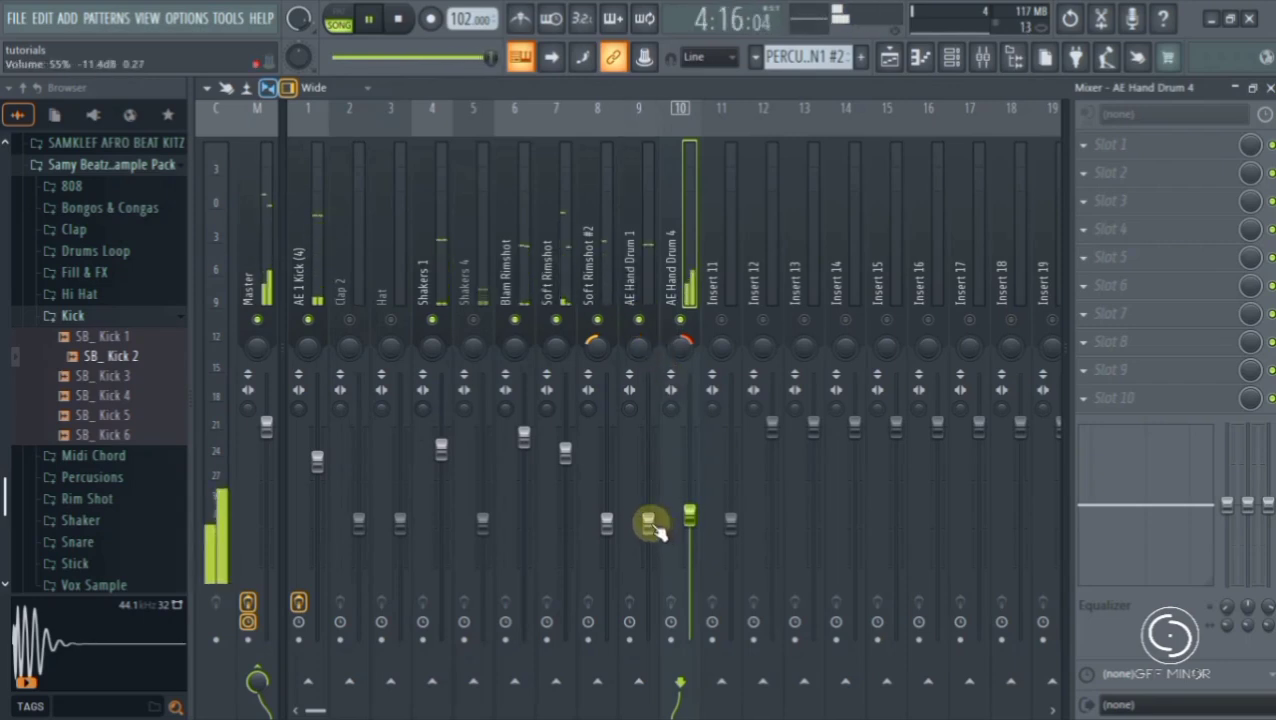
left_click_drag(652, 530, 652, 468)
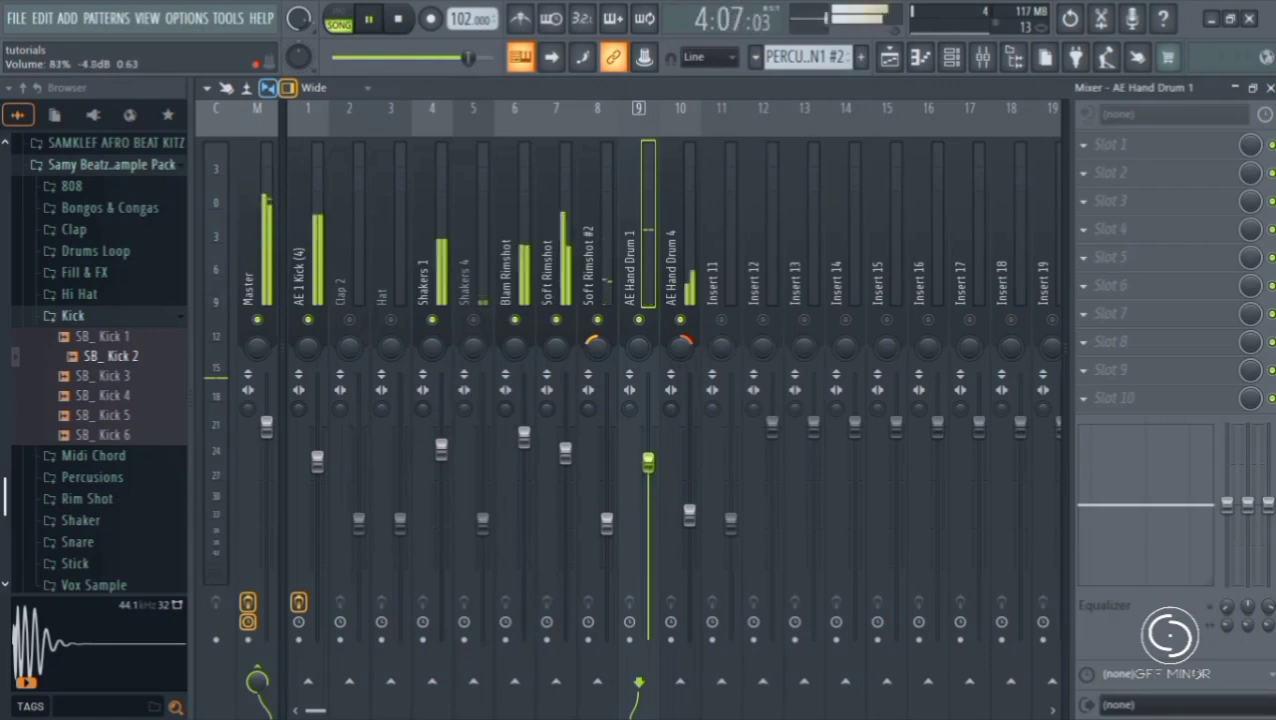
left_click_drag(649, 457, 649, 454)
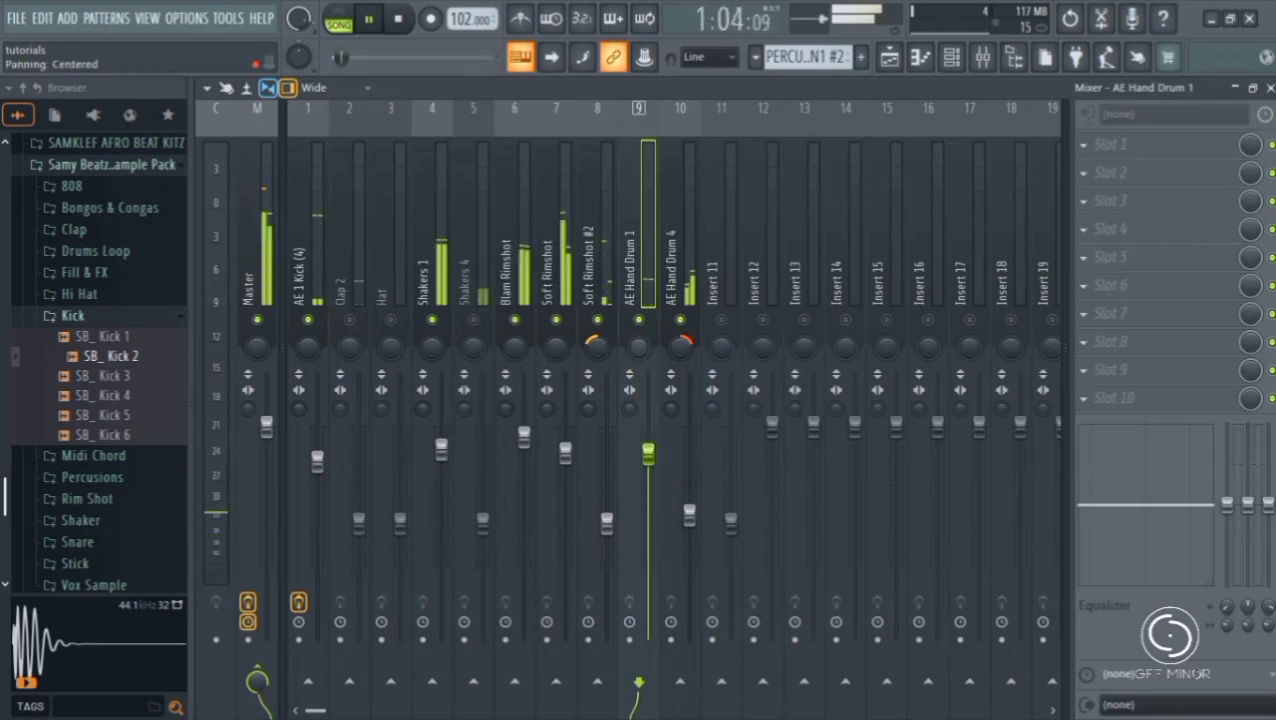
left_click_drag(639, 347, 639, 356)
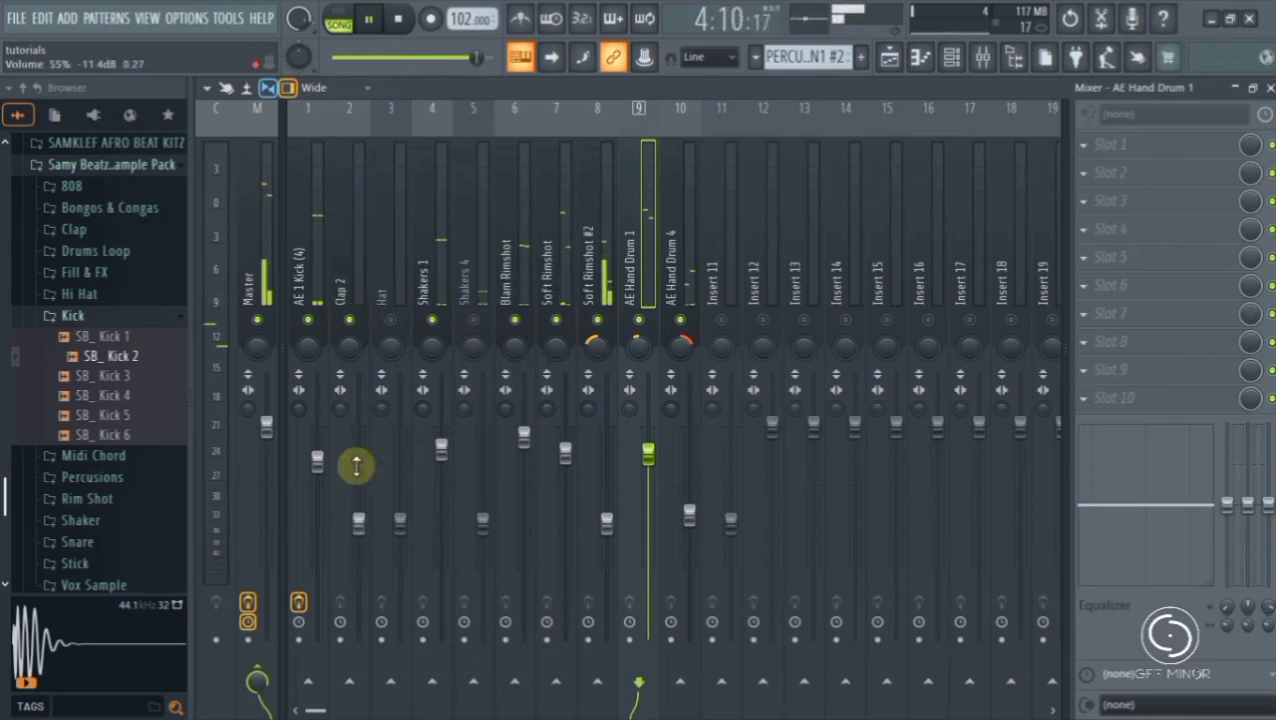
- Unmute Clap 2 and Shakers 4 and raise each of their faders to slightly above 68%
left_click(358, 522)
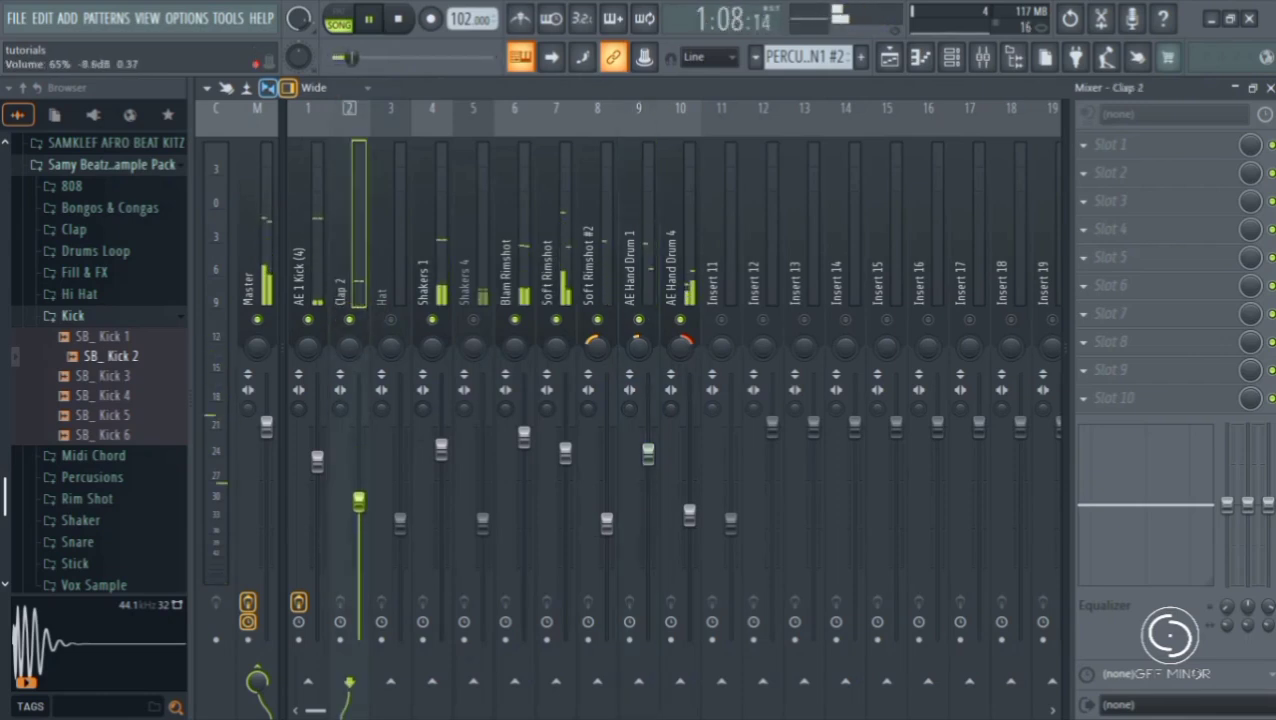
left_click_drag(358, 488, 359, 490)
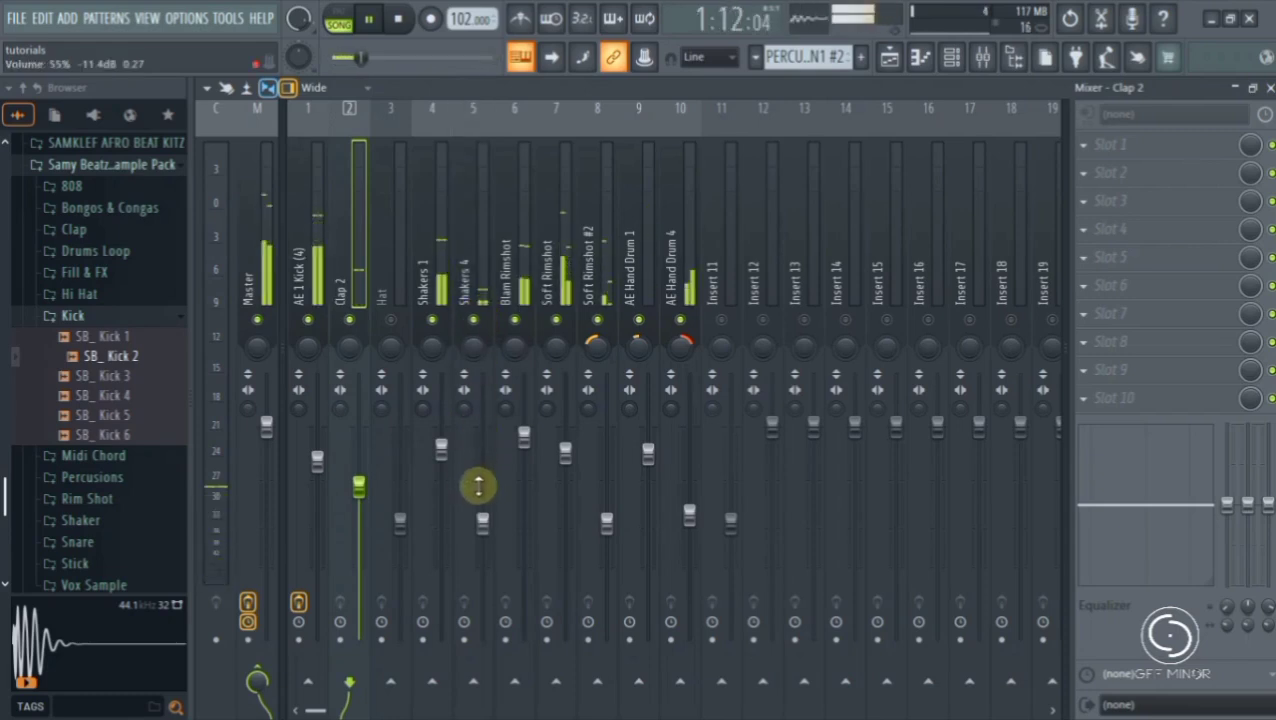
left_click_drag(481, 521, 484, 500)
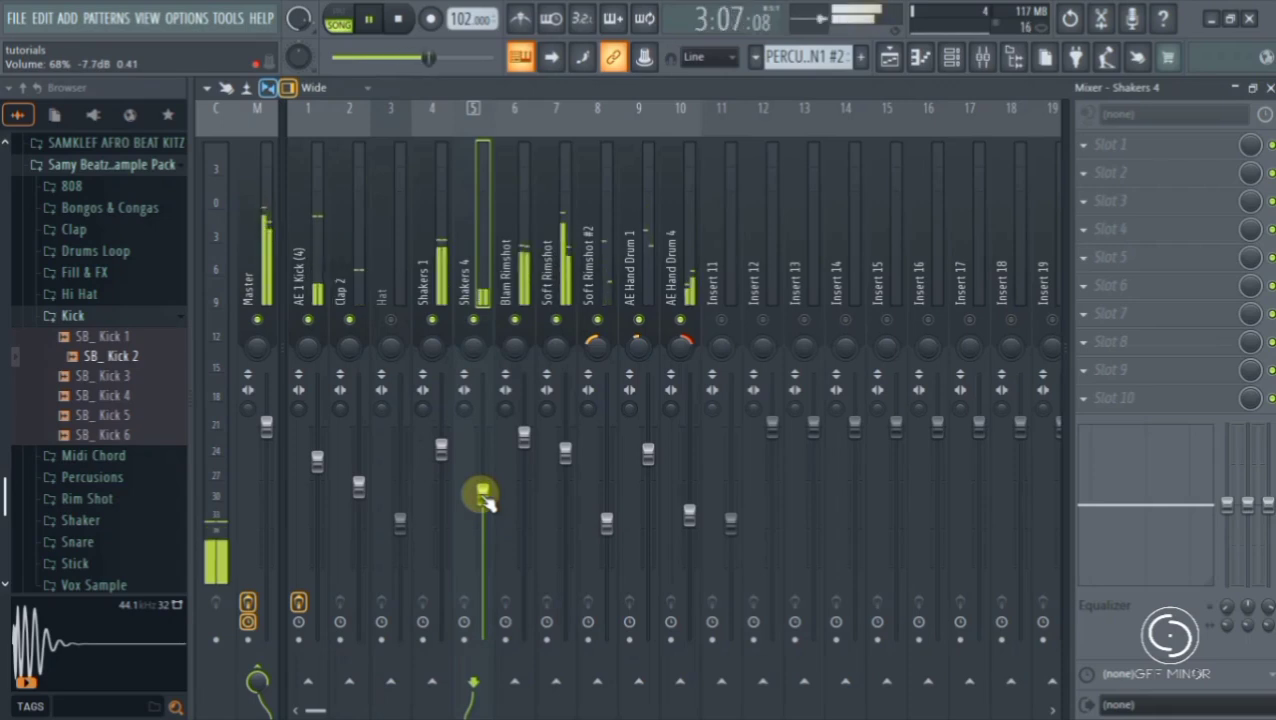
left_click_drag(486, 501, 486, 494)
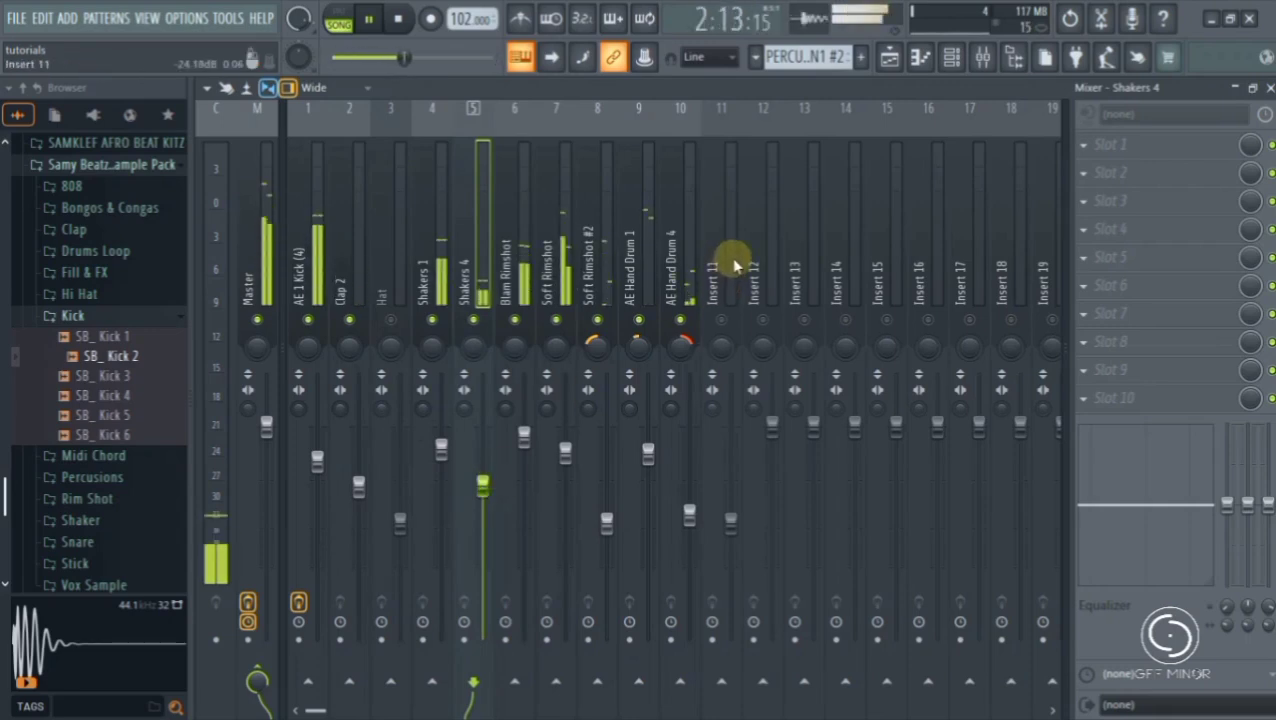
- Unmute Hat, raise the faders of tracks 1 to 10 slightly together, and clear the multiple selection
left_click_drag(688, 258, 372, 300)
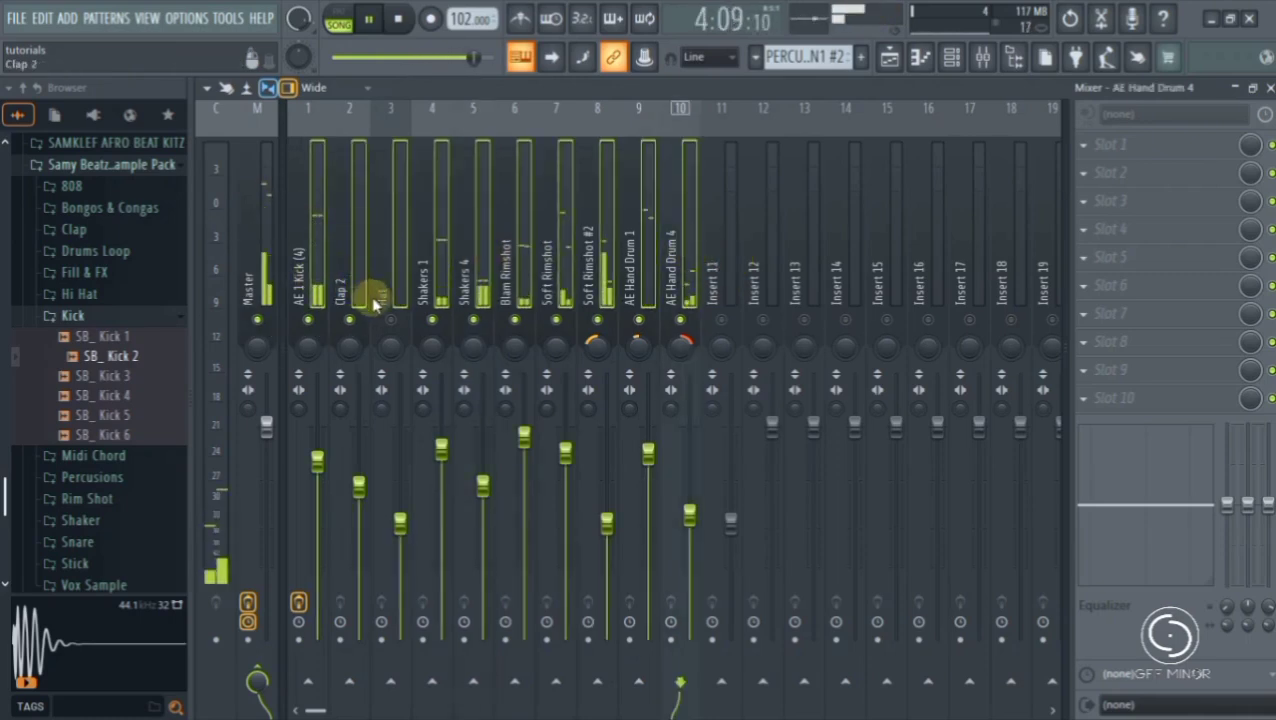
left_click_drag(405, 520, 400, 514)
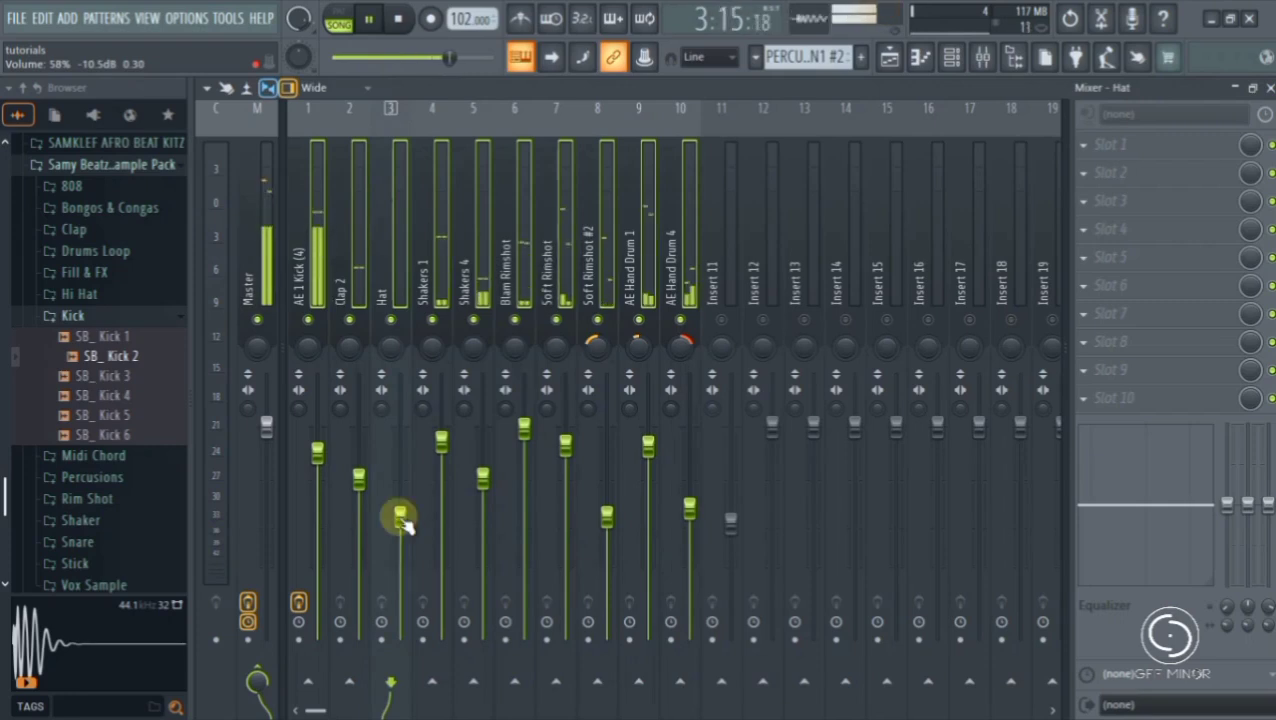
left_click(527, 248)
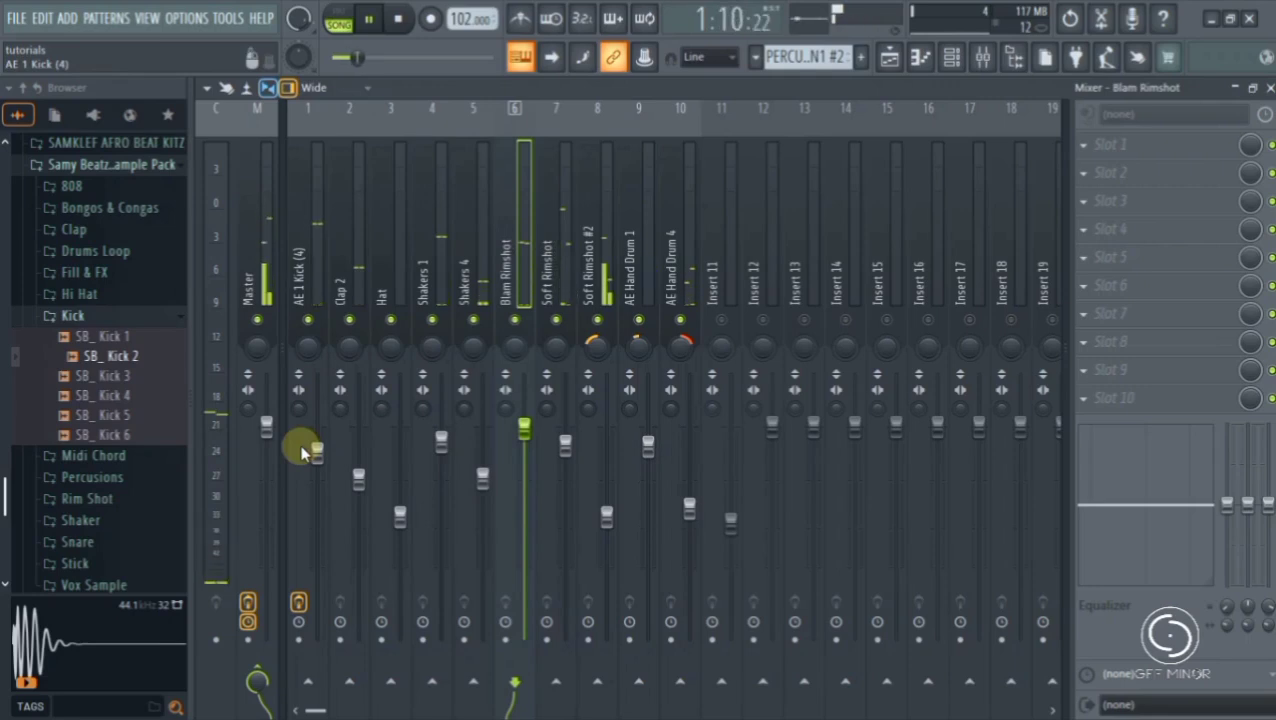
- Raise the AE 1 Kick (4) fader to just below its default level and lower Soft Rimshot to 80%
left_click_drag(318, 458, 318, 437)
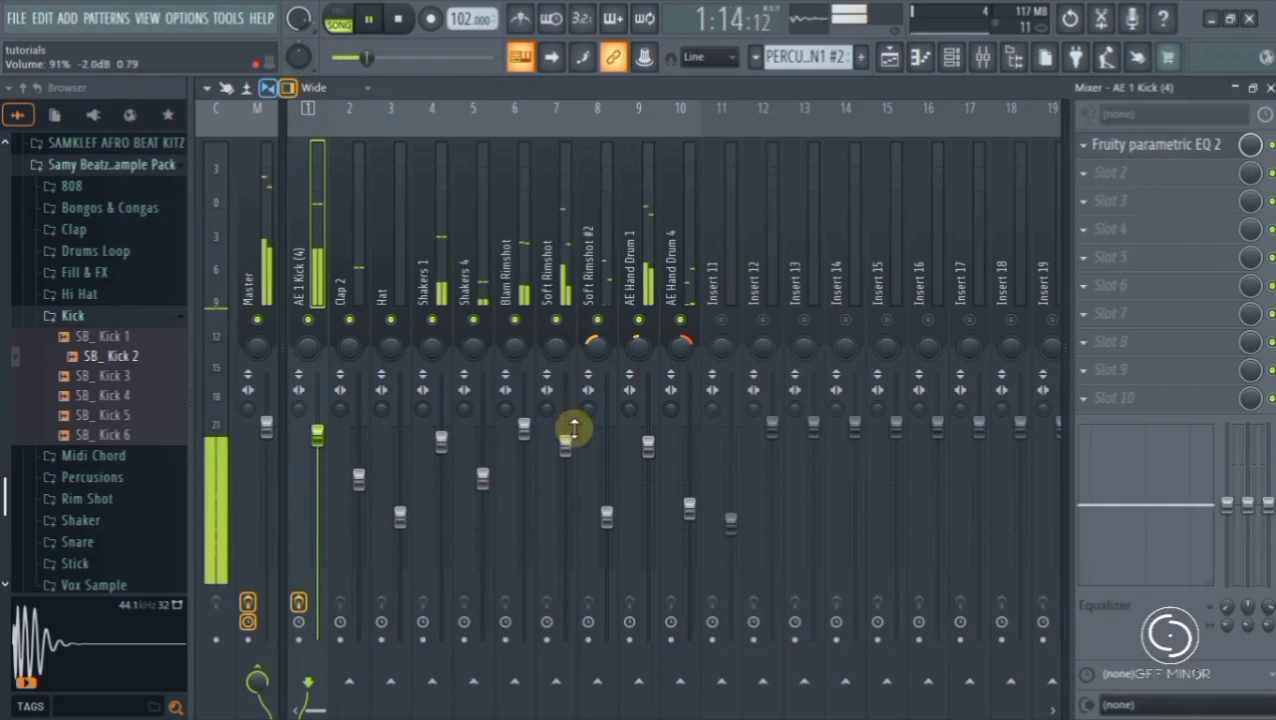
left_click_drag(566, 443, 575, 478)
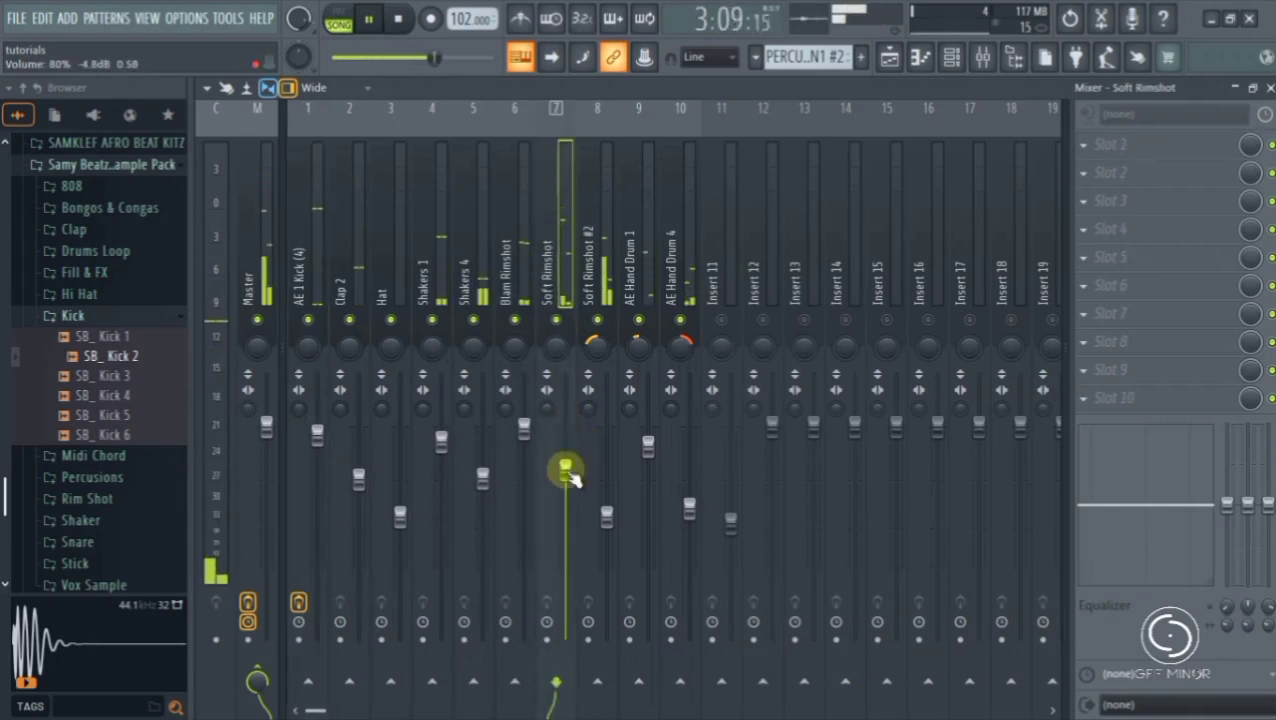
- Load Fruity Parametric EQ 2 into the first effect slot of Soft Rimshot and make band 1 a high pass filter
left_click(1085, 146)
left_click(684, 452)
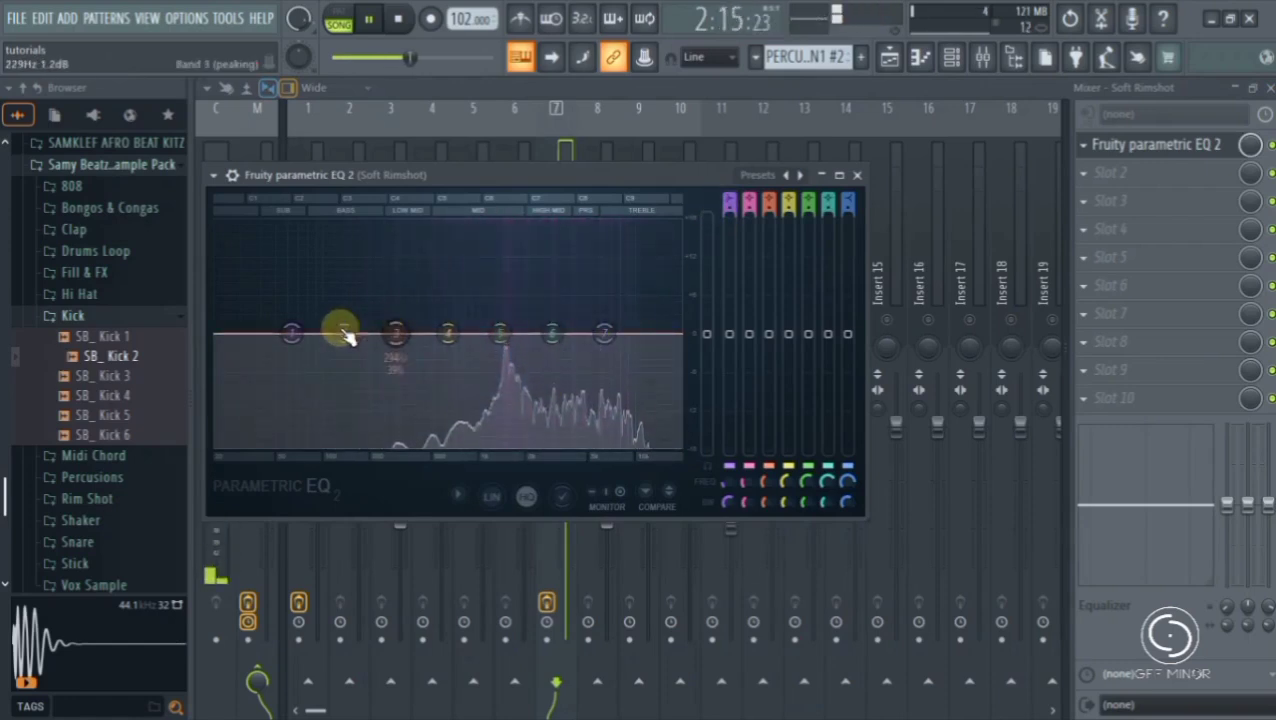
right_click(296, 330)
mouse_move(325, 382)
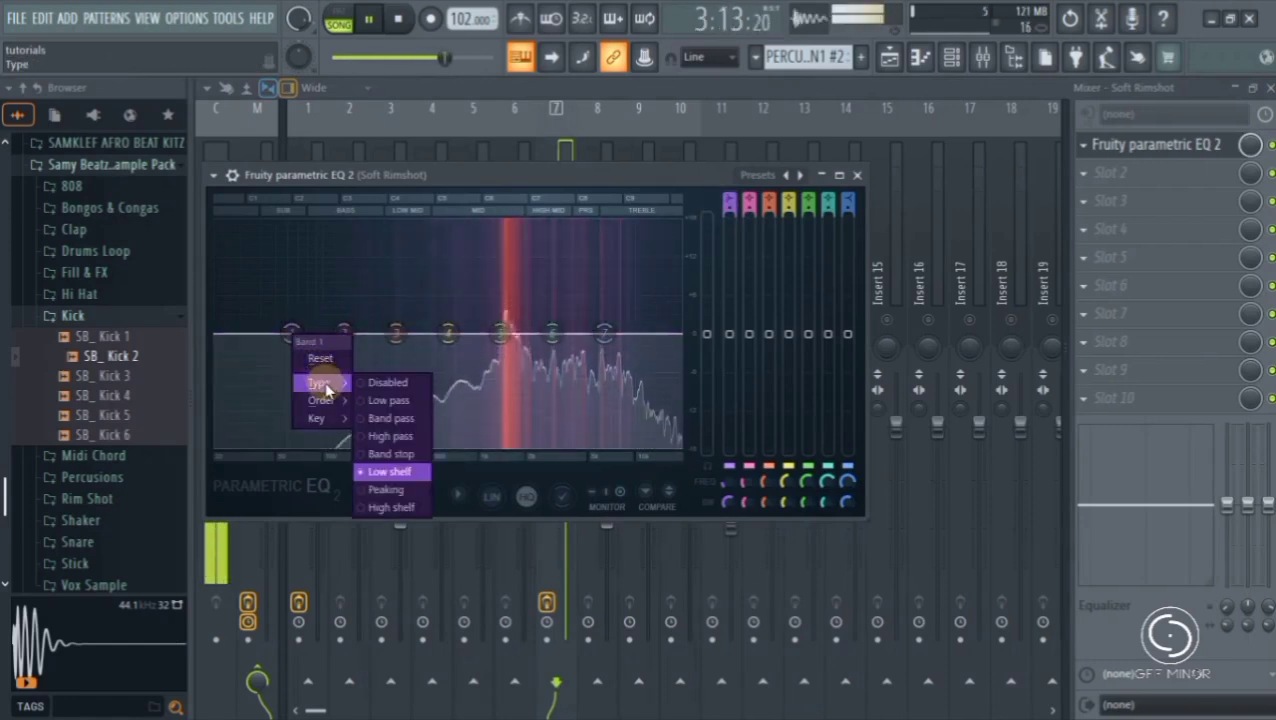
left_click(388, 436)
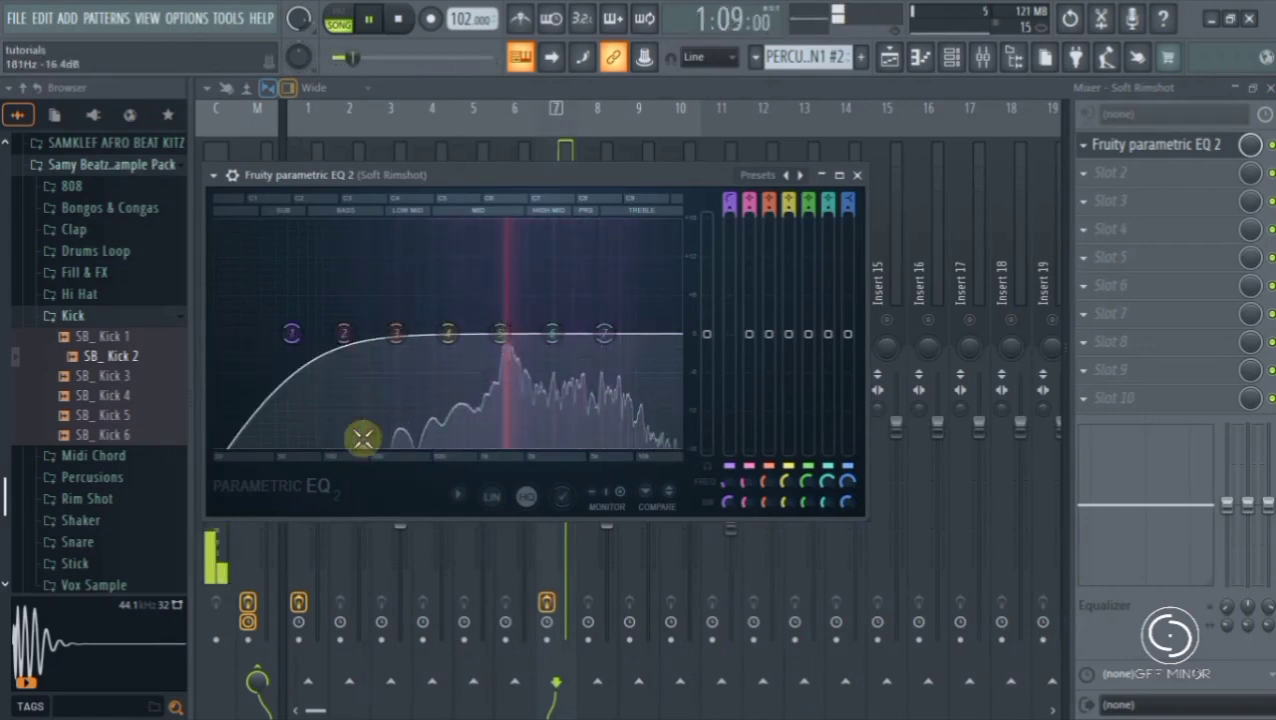
- Set the order of EQ band 1 to Gentle 6 and raise its cutoff to the frequency of band 2
right_click(288, 332)
mouse_move(320, 402)
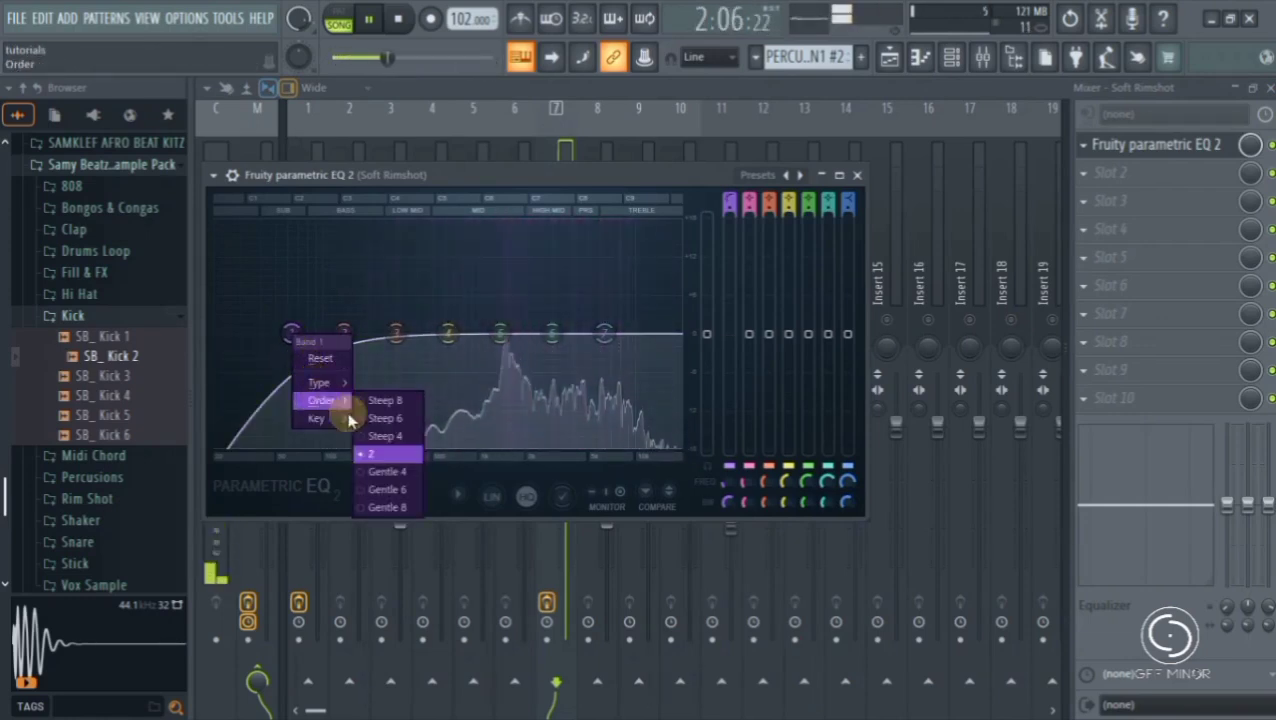
left_click(380, 487)
left_click_drag(300, 343, 342, 336)
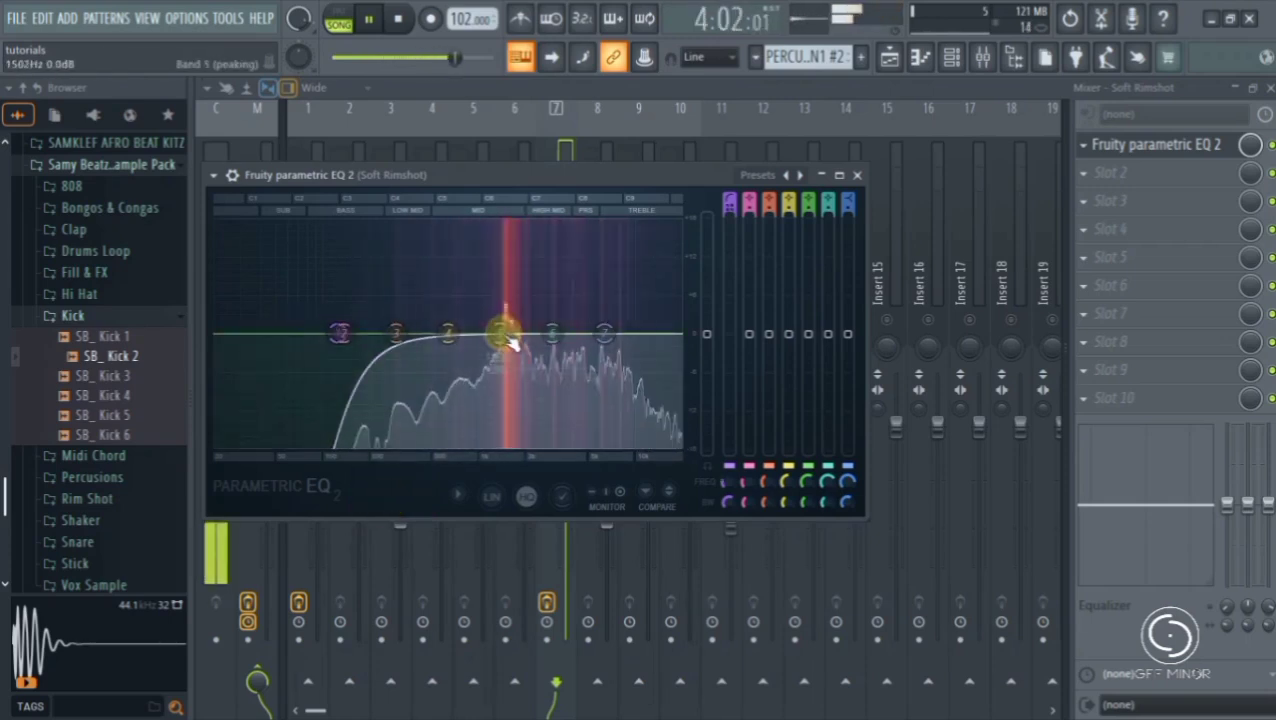
- Cut EQ band 5 to about -2.8 dB at 1543 Hz with 22% width, close the EQ, and stop playback
left_click_drag(521, 285, 511, 229)
left_click_drag(517, 320, 500, 334)
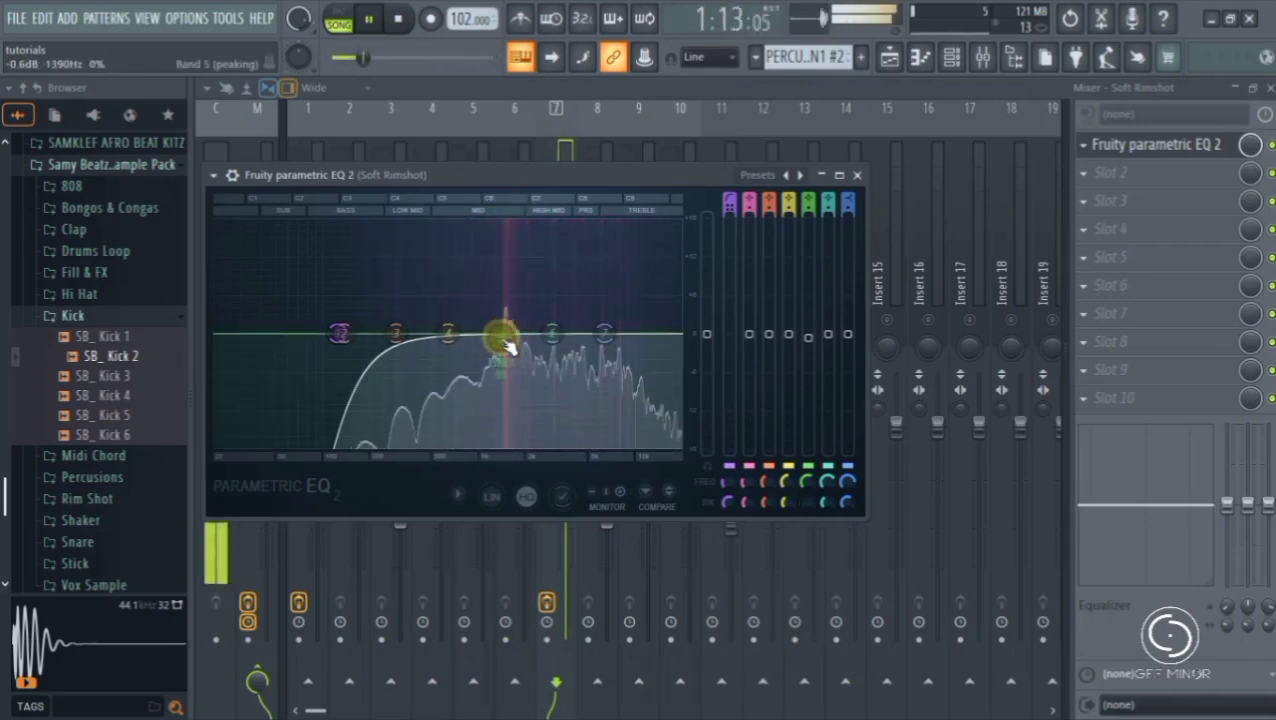
left_click_drag(500, 336, 505, 346)
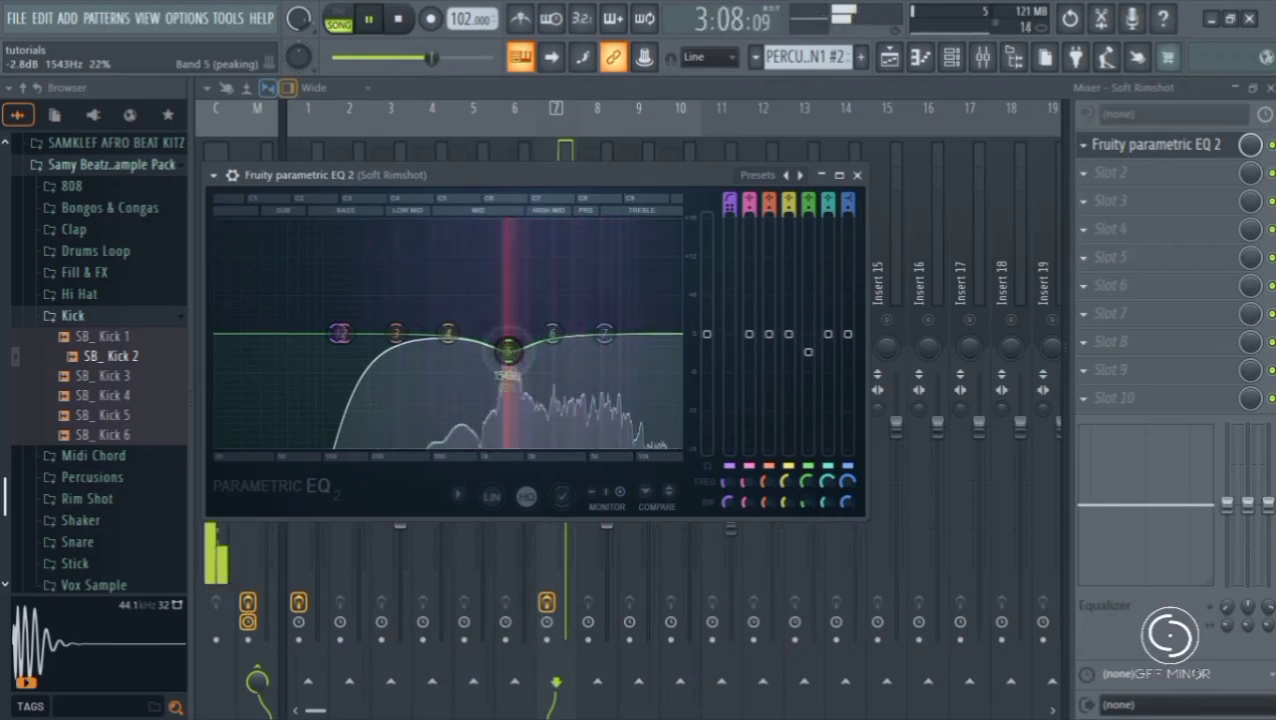
left_click(856, 174)
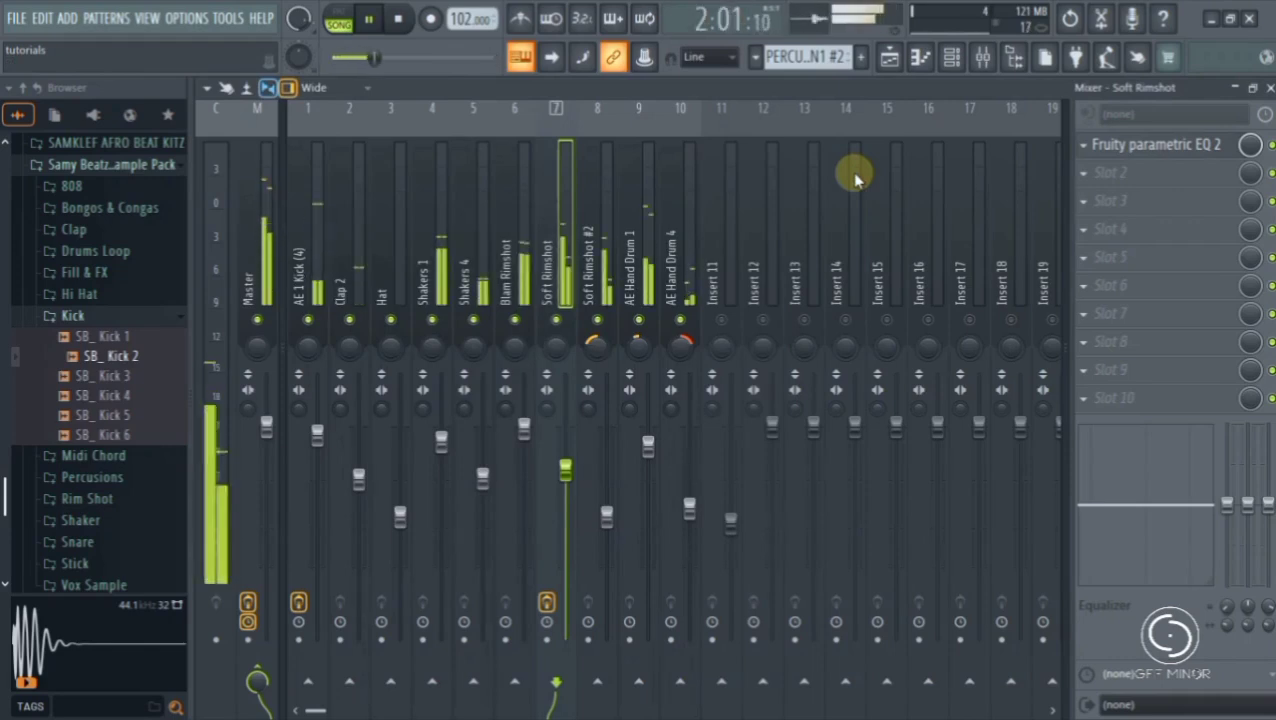
key("space")
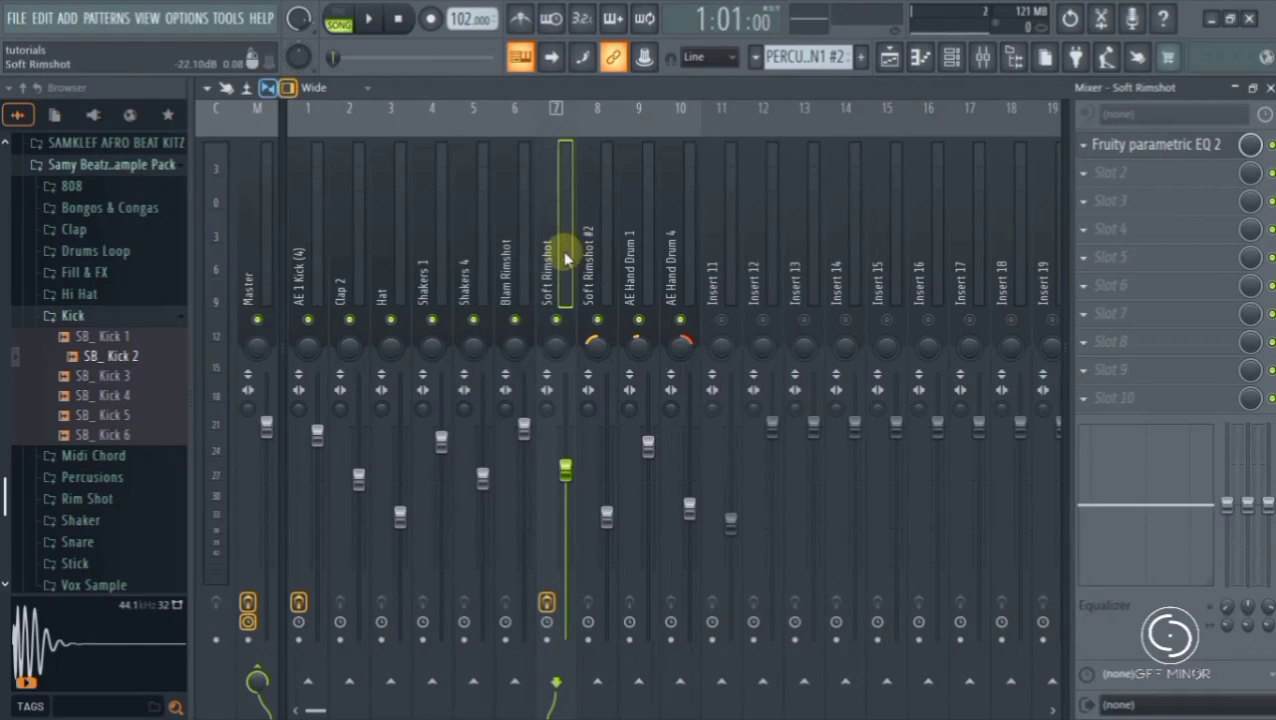
- Select Shakers 4 during playback, stop the song, and load Fruity Formula Controller into the track's first effect slot
key("space")
left_click(482, 283)
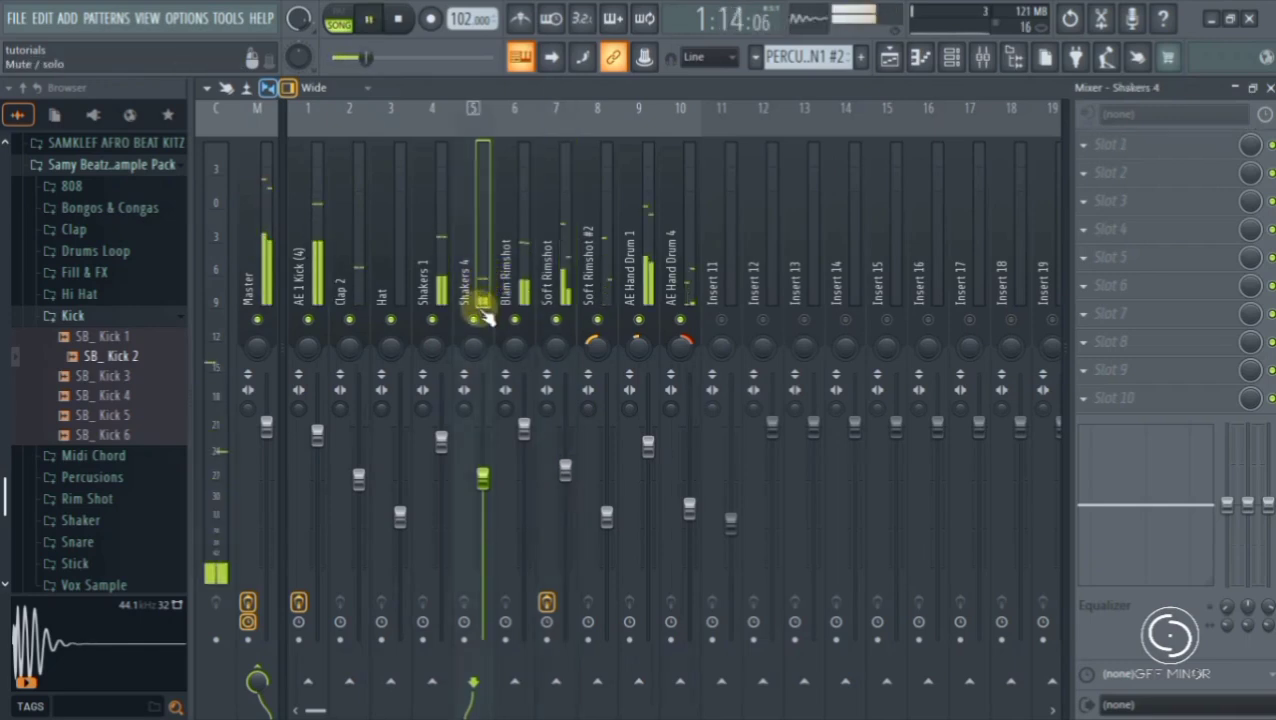
key("space")
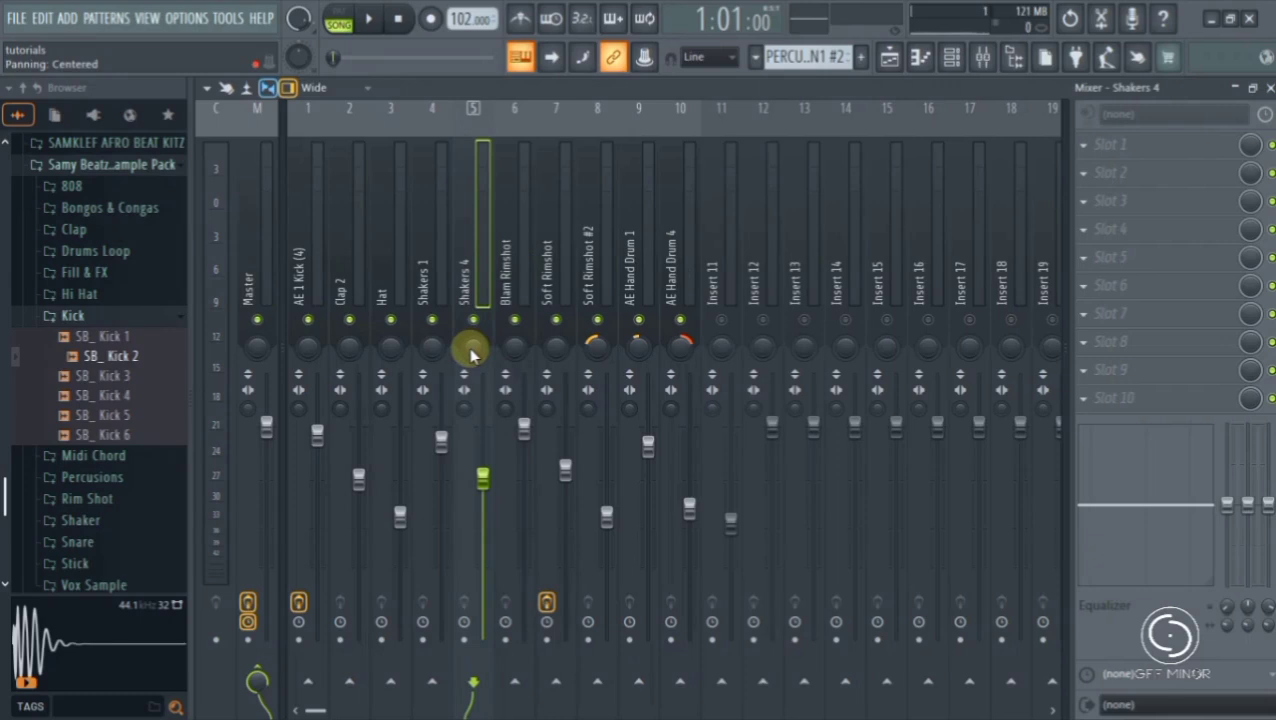
left_click(1087, 150)
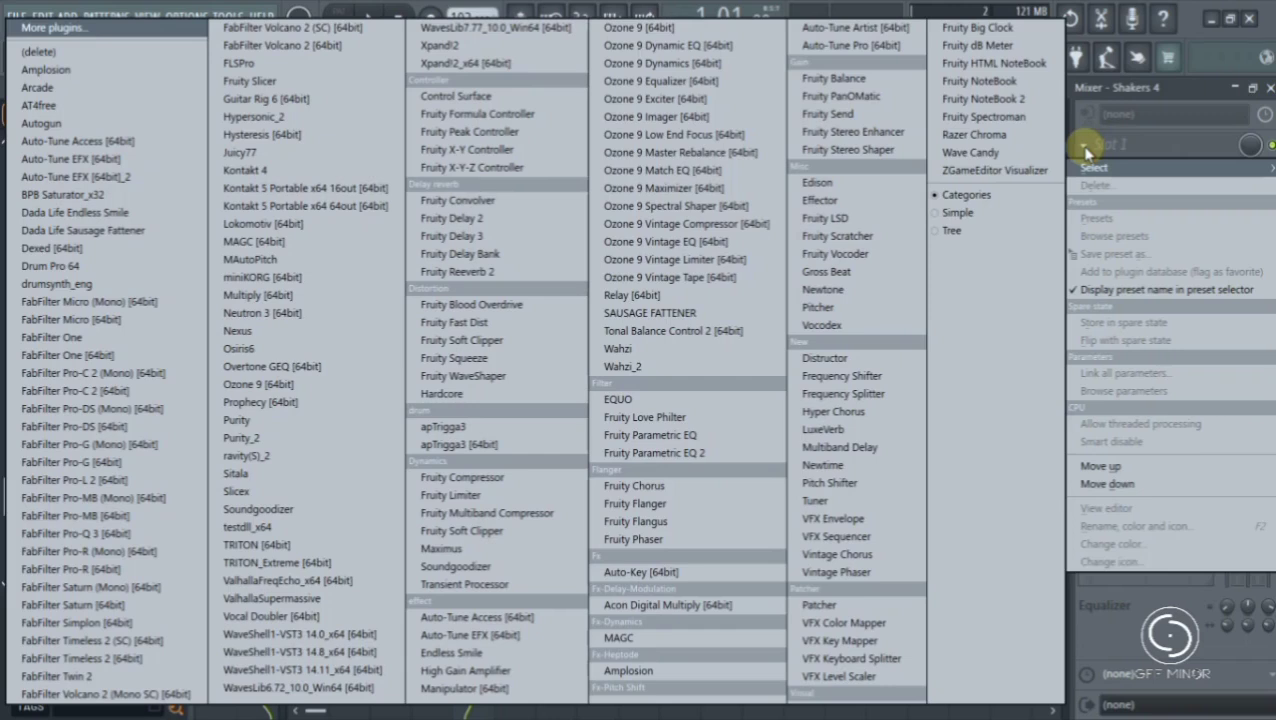
left_click(505, 124)
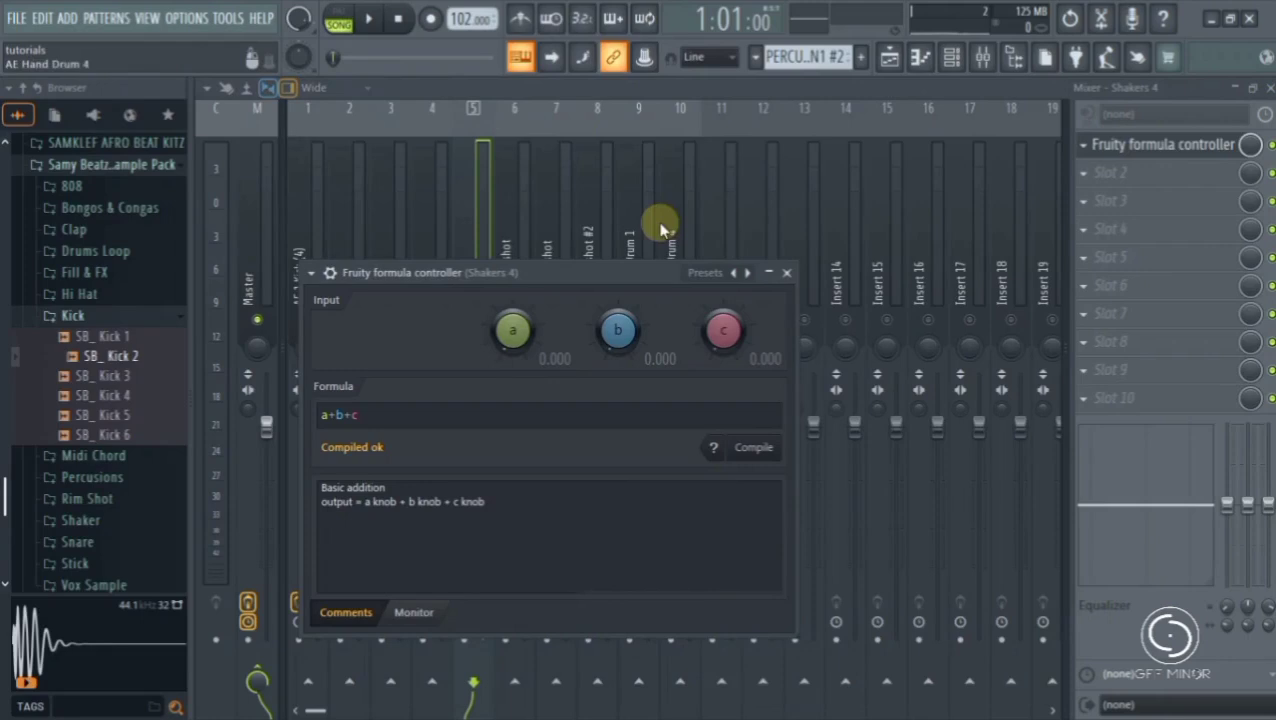
left_click(787, 273)
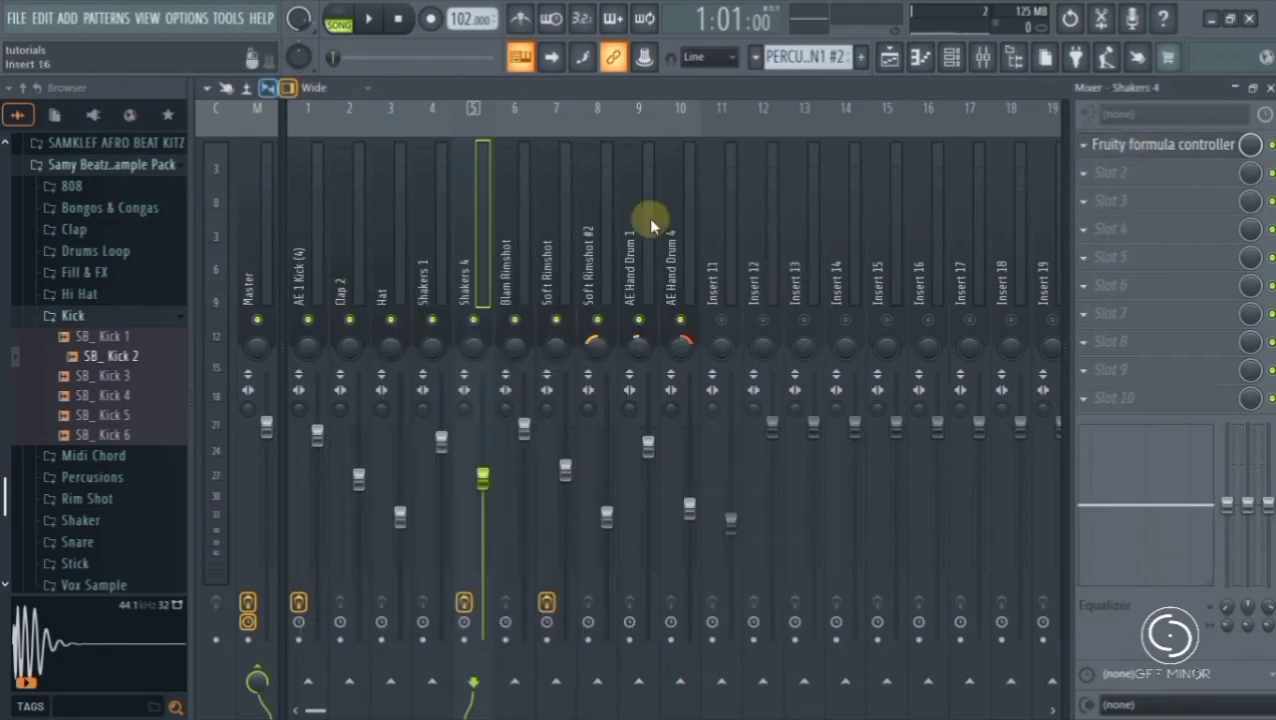
- Link the panning of Shakers 4 to the internal controller Formula ctrl - Out and accept the link
right_click(473, 349)
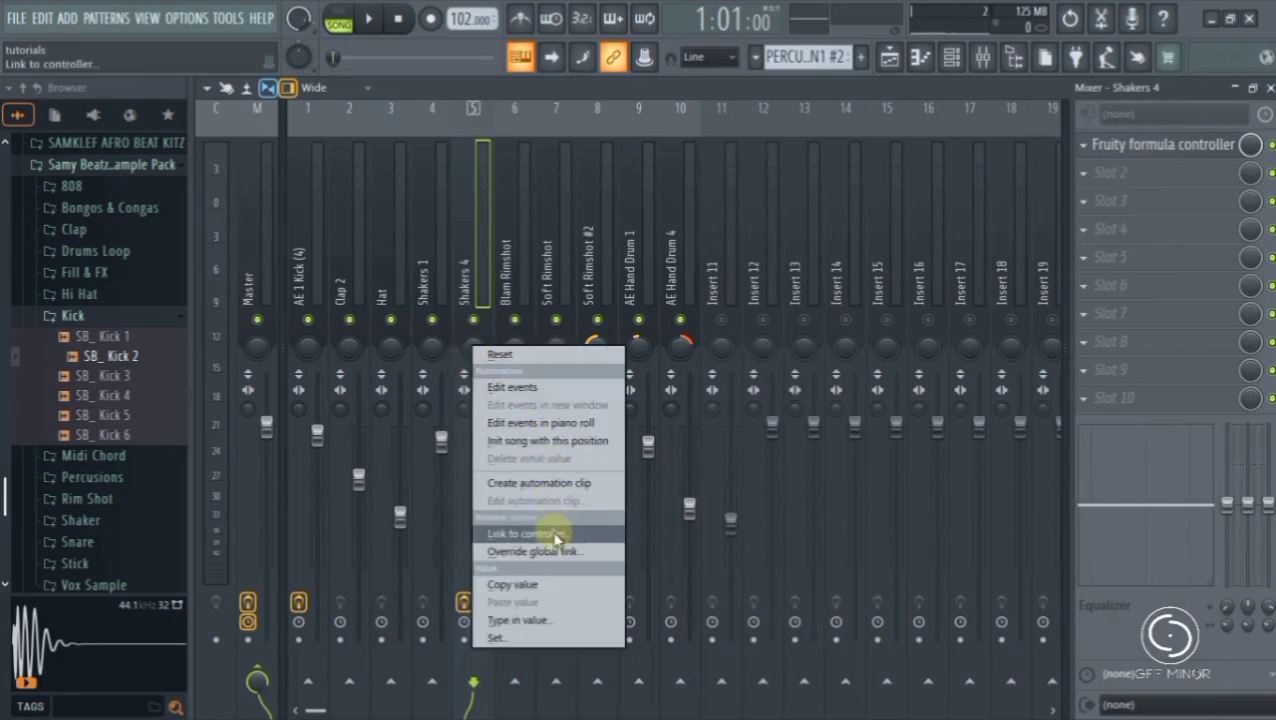
left_click(552, 533)
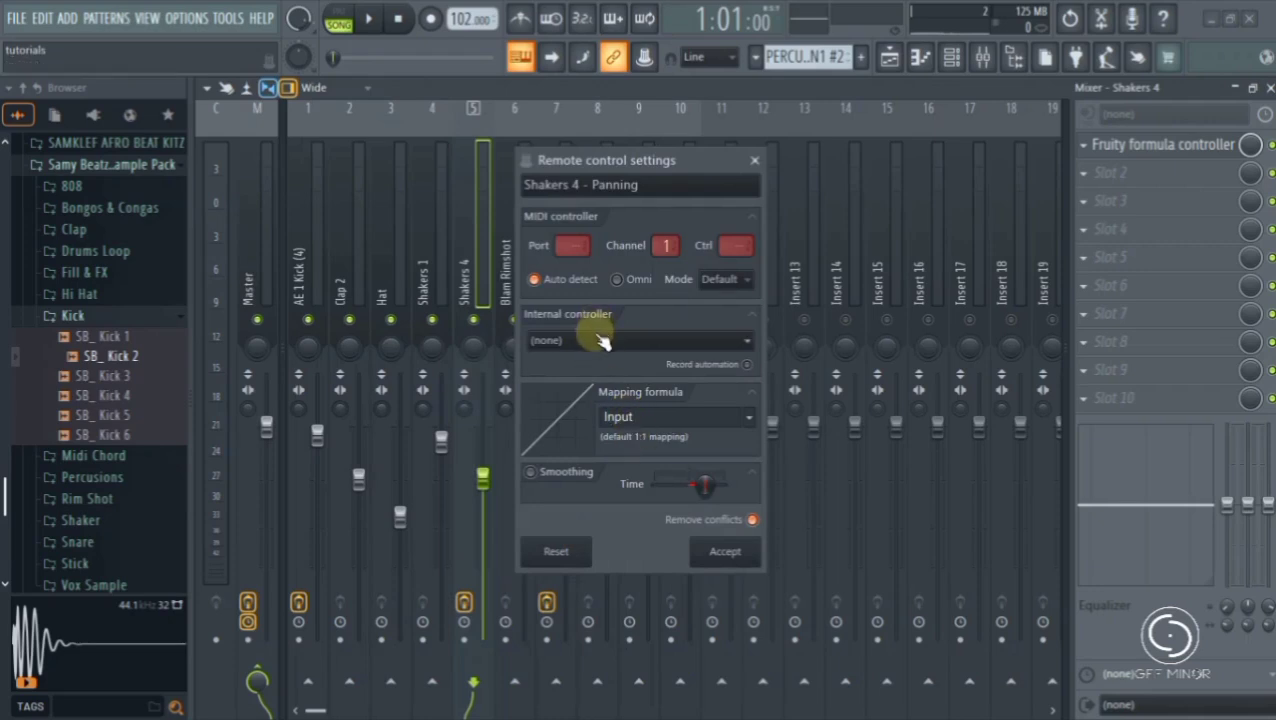
left_click(595, 342)
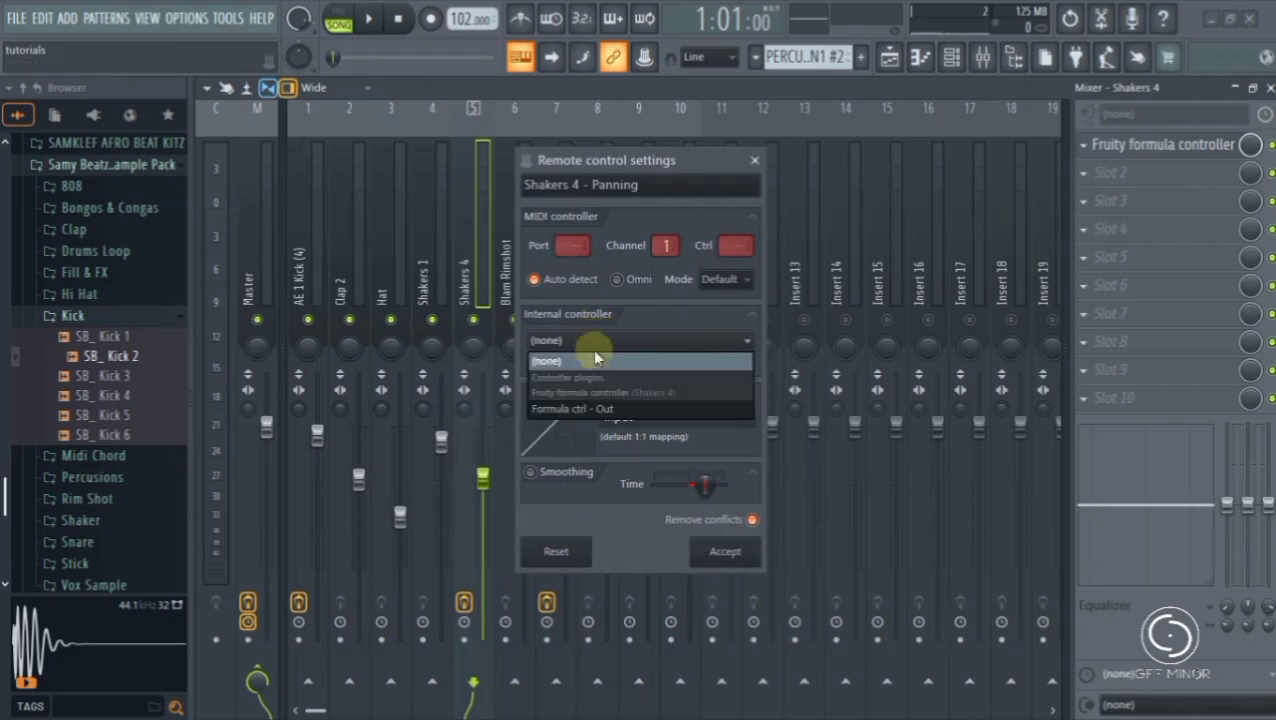
left_click(589, 406)
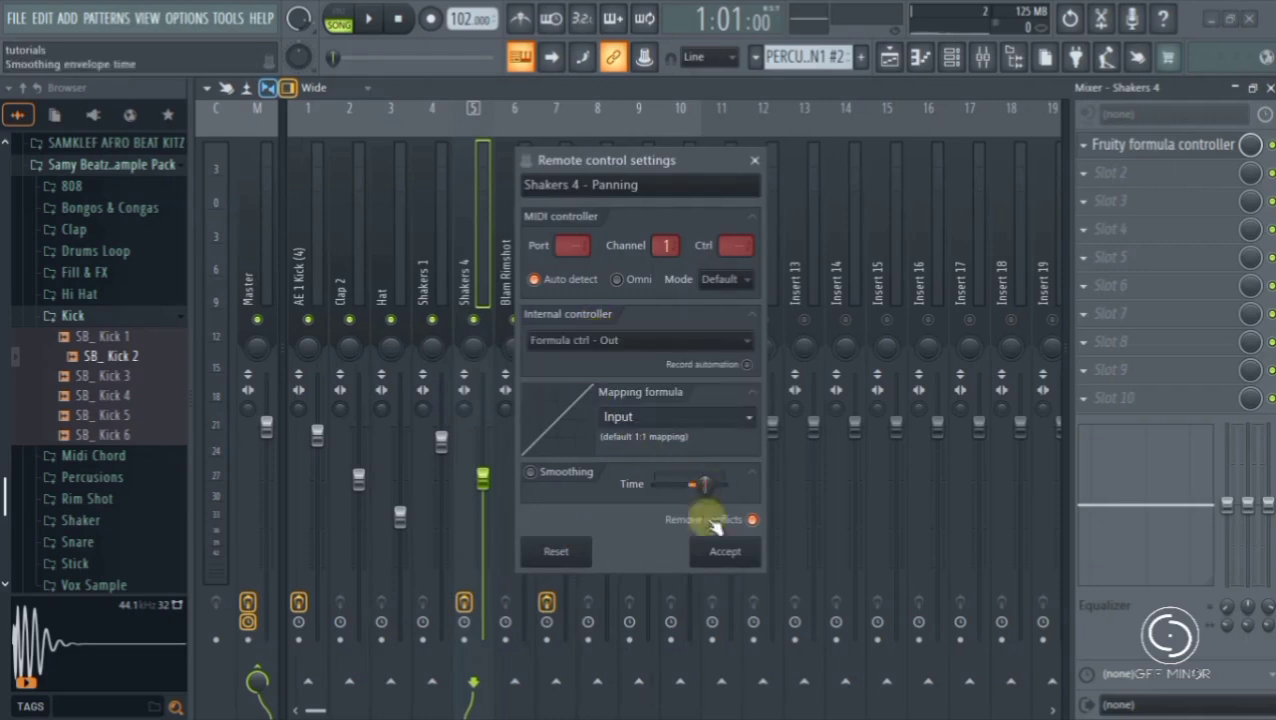
left_click(721, 558)
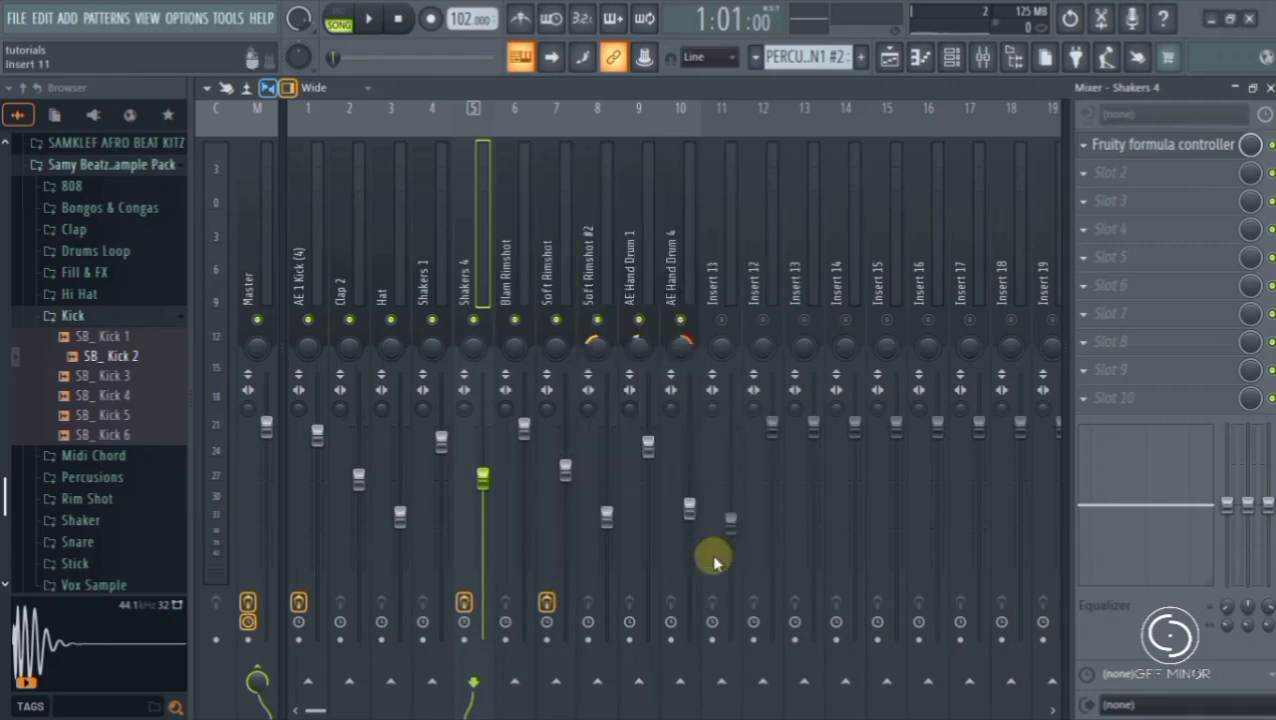
- Play the song, load the Basic sine LFO preset in the formula controller, and move its window clear of the Shakers 4 track
key("space")
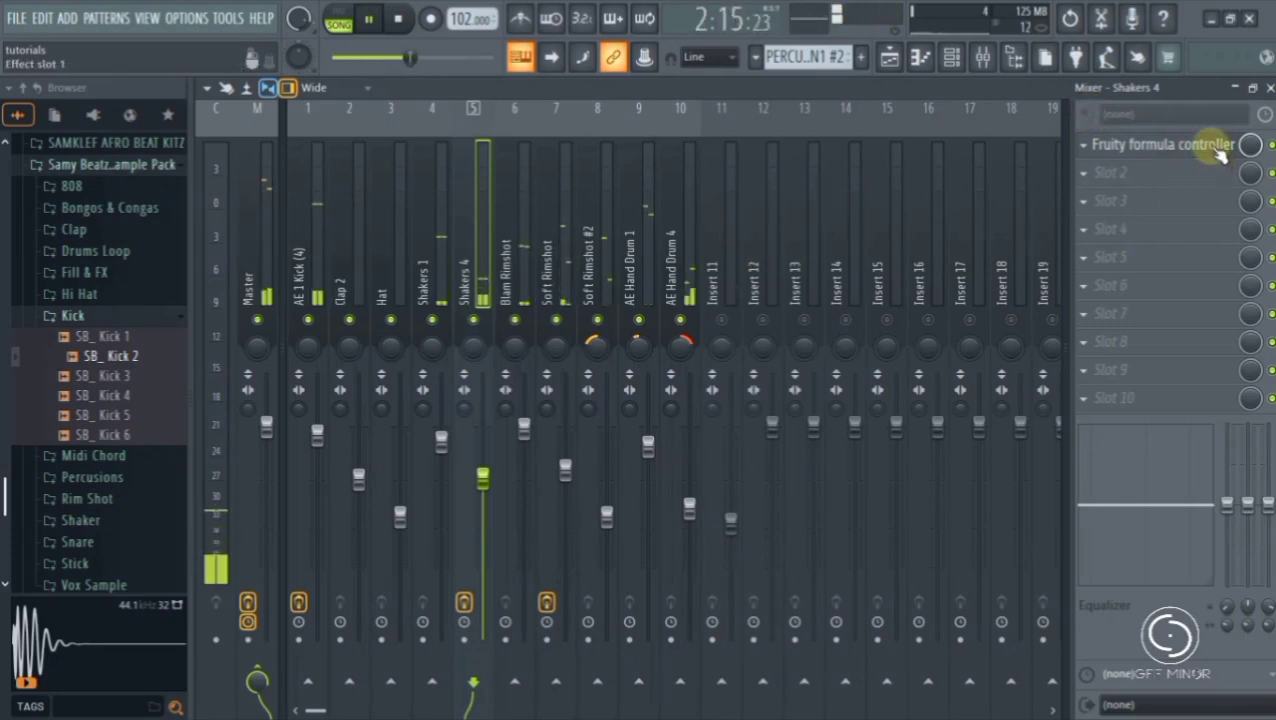
left_click(1218, 146)
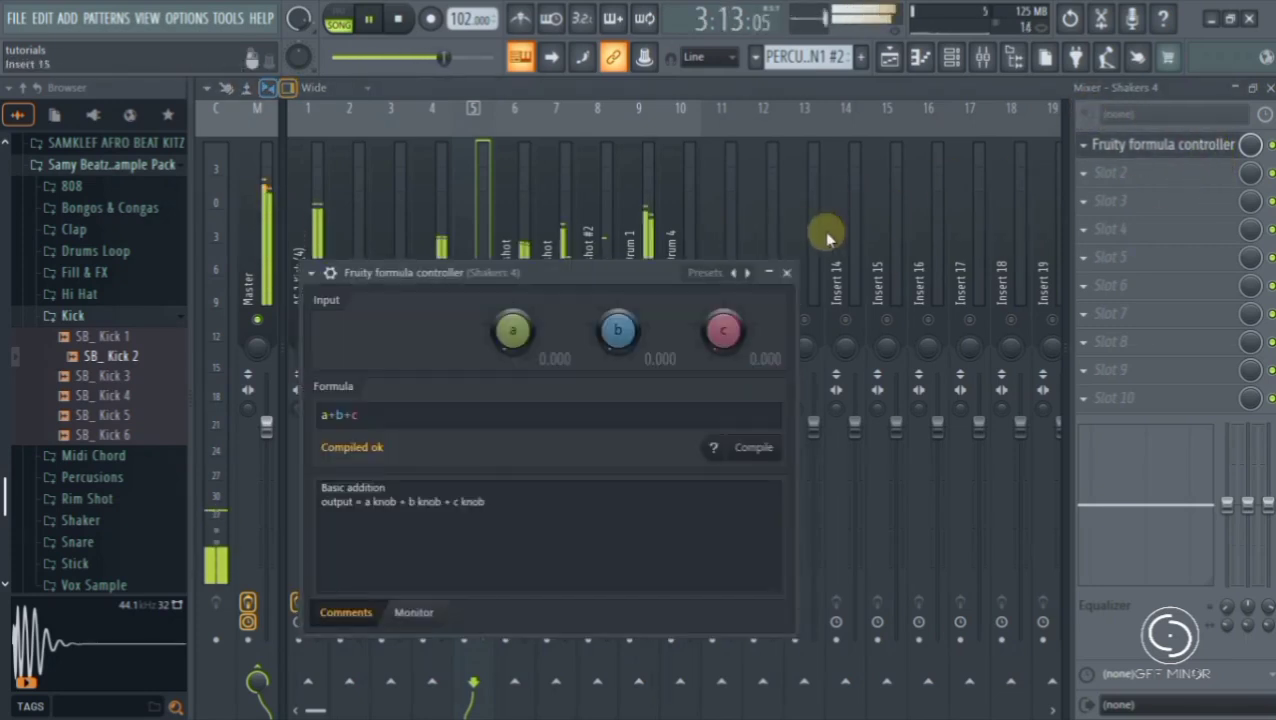
left_click(750, 276)
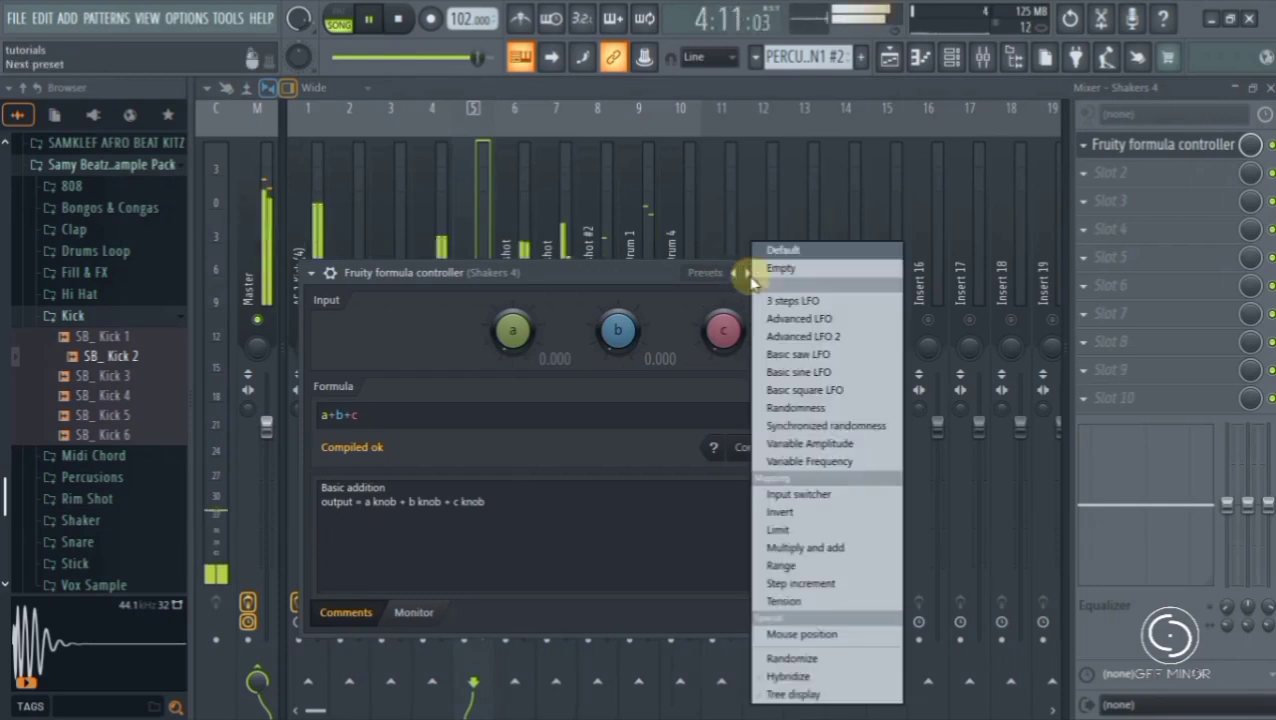
left_click(787, 372)
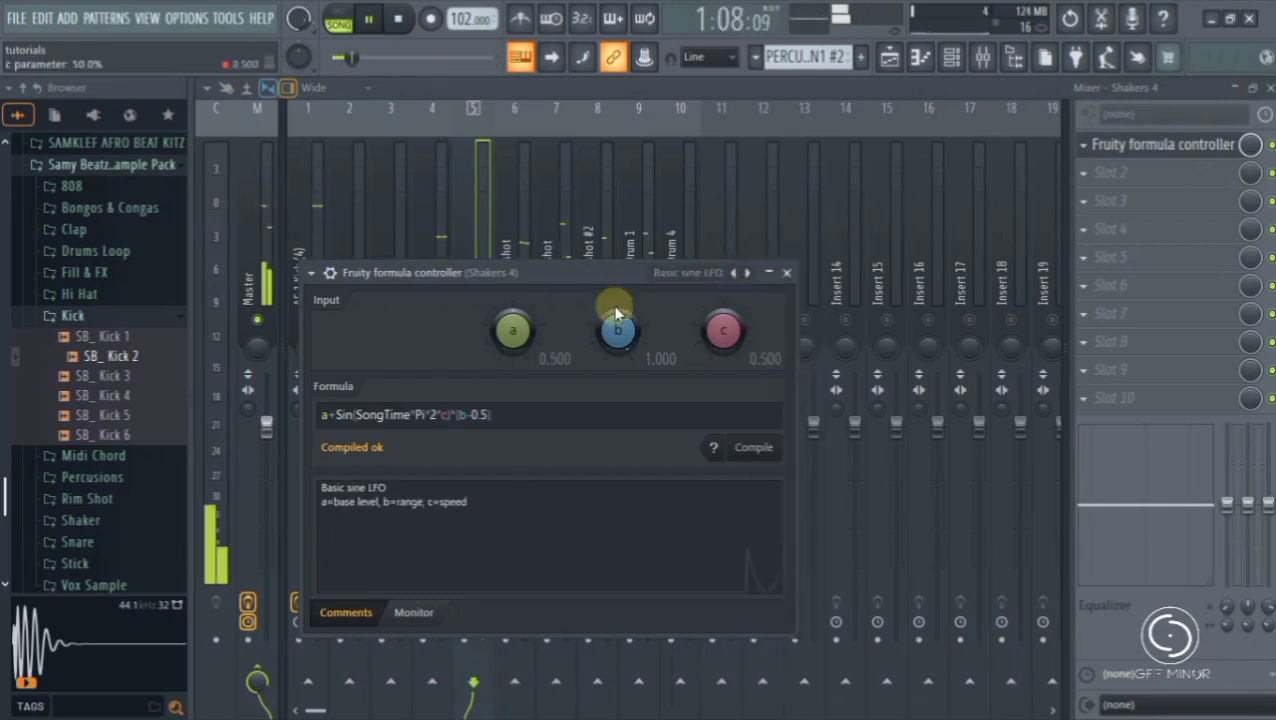
left_click_drag(578, 273, 912, 166)
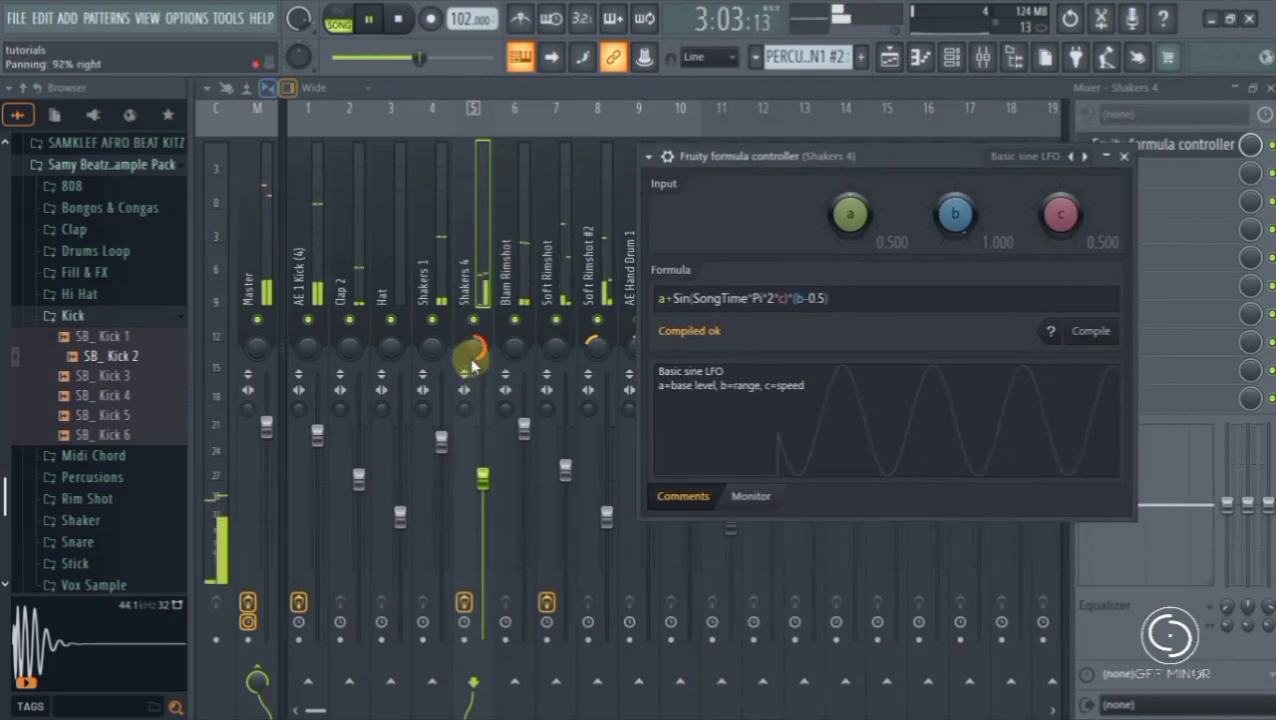
- Lower the LFO's range b to 0.773 and try different base levels a, ending at 0.500
left_click_drag(964, 211, 964, 239)
left_click_drag(850, 215, 850, 223)
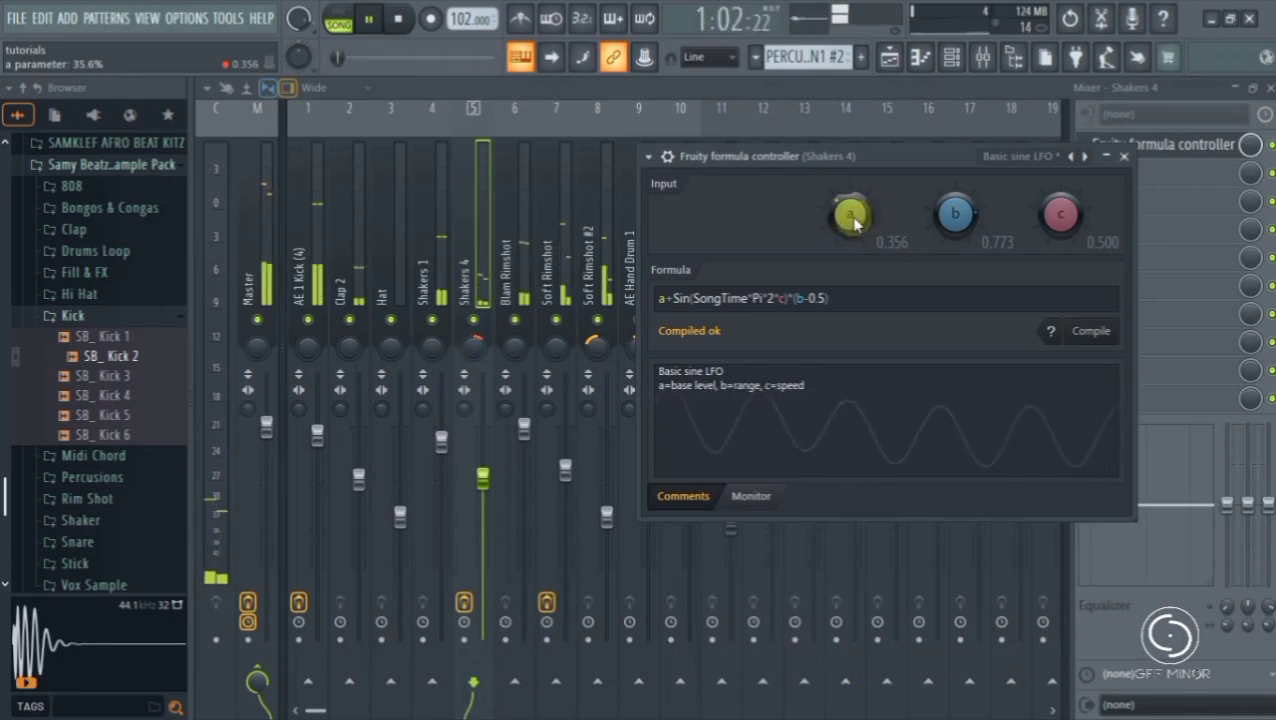
left_click_drag(853, 222, 853, 206)
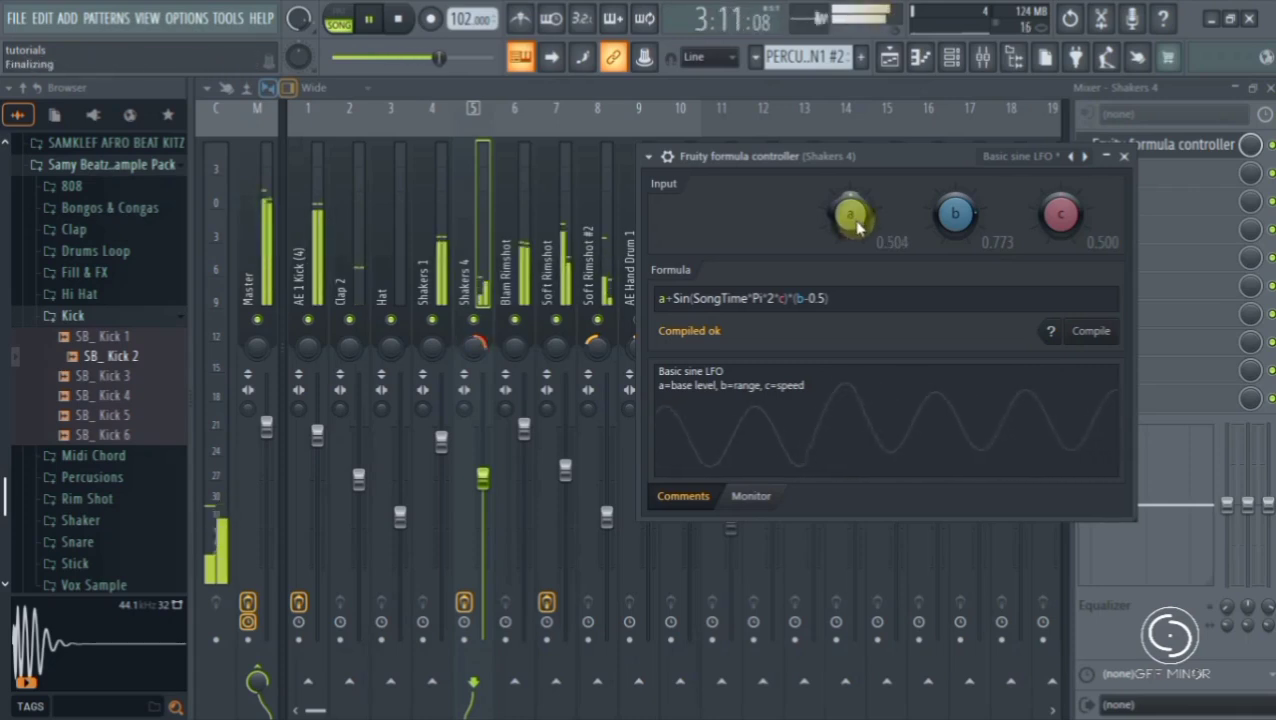
left_click_drag(866, 222, 866, 218)
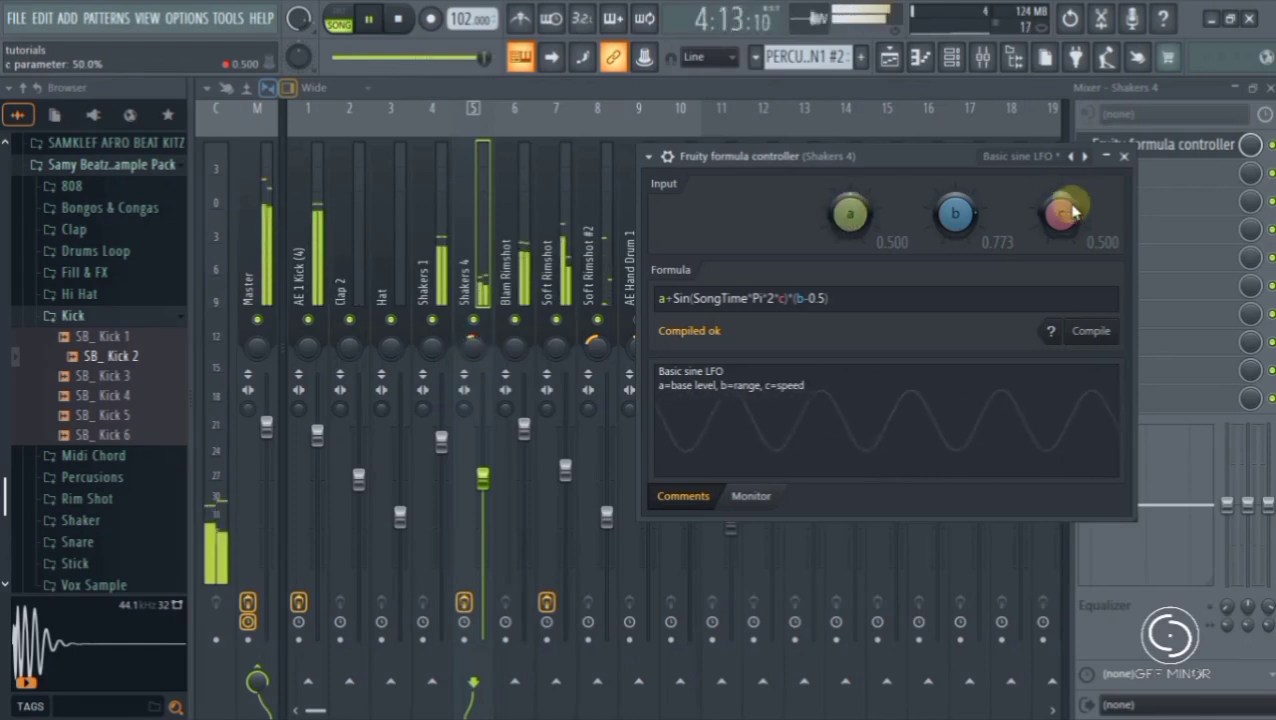
- Set the LFO's speed c to 0.527 and its range b to 0.655, and close the formula controller
mouse_move(1074, 226)
left_mouse_down()
mouse_move(1074, 204)
mouse_move(1074, 248)
left_mouse_up()
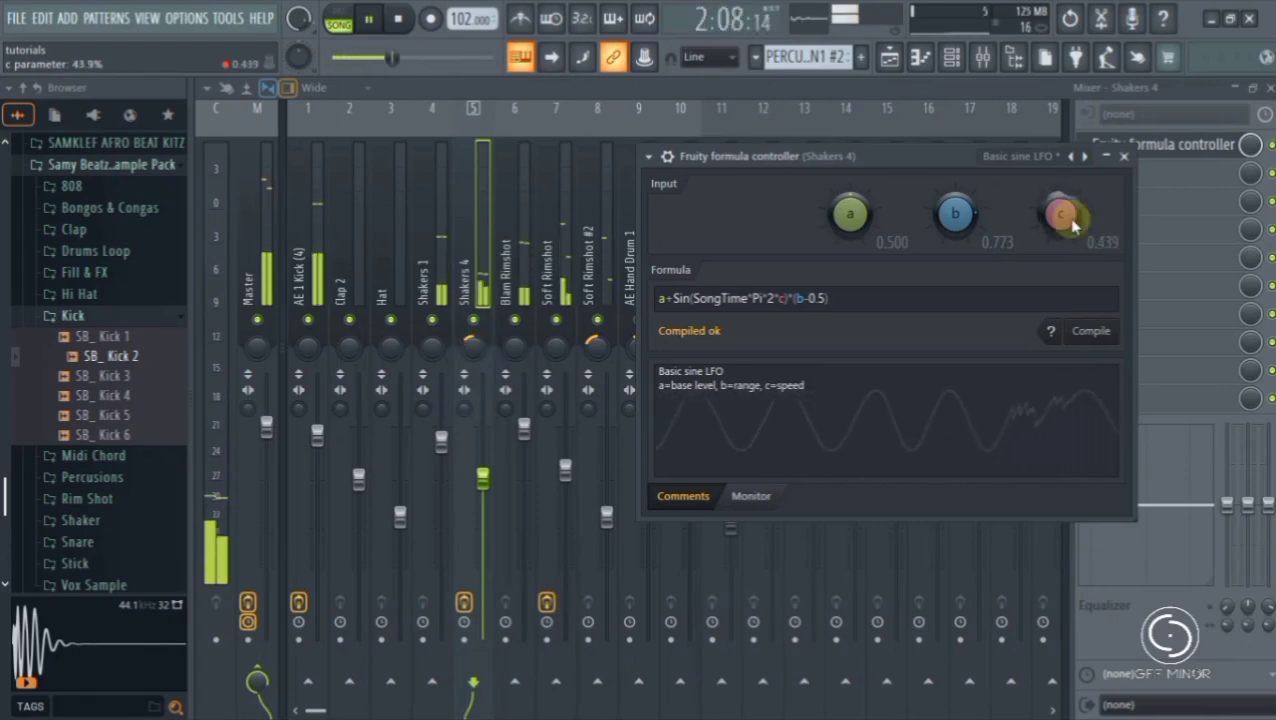
left_click_drag(1073, 226, 1073, 226)
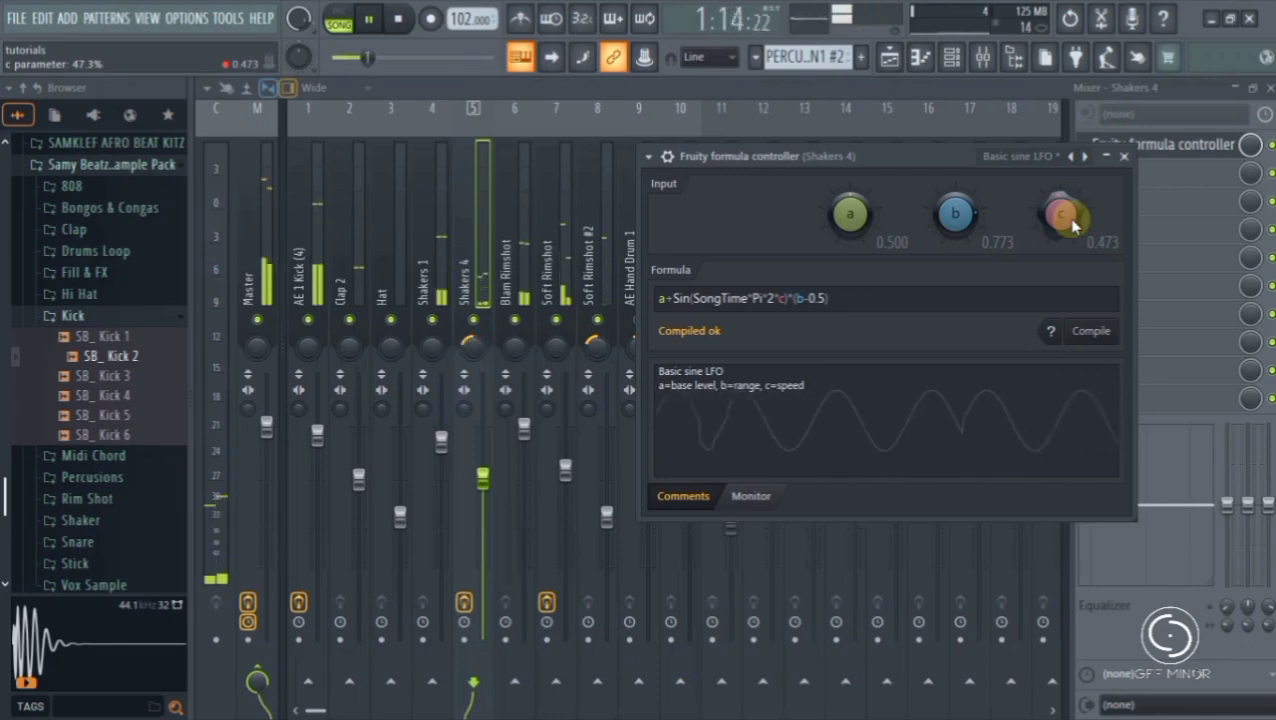
left_click_drag(1074, 217, 1074, 221)
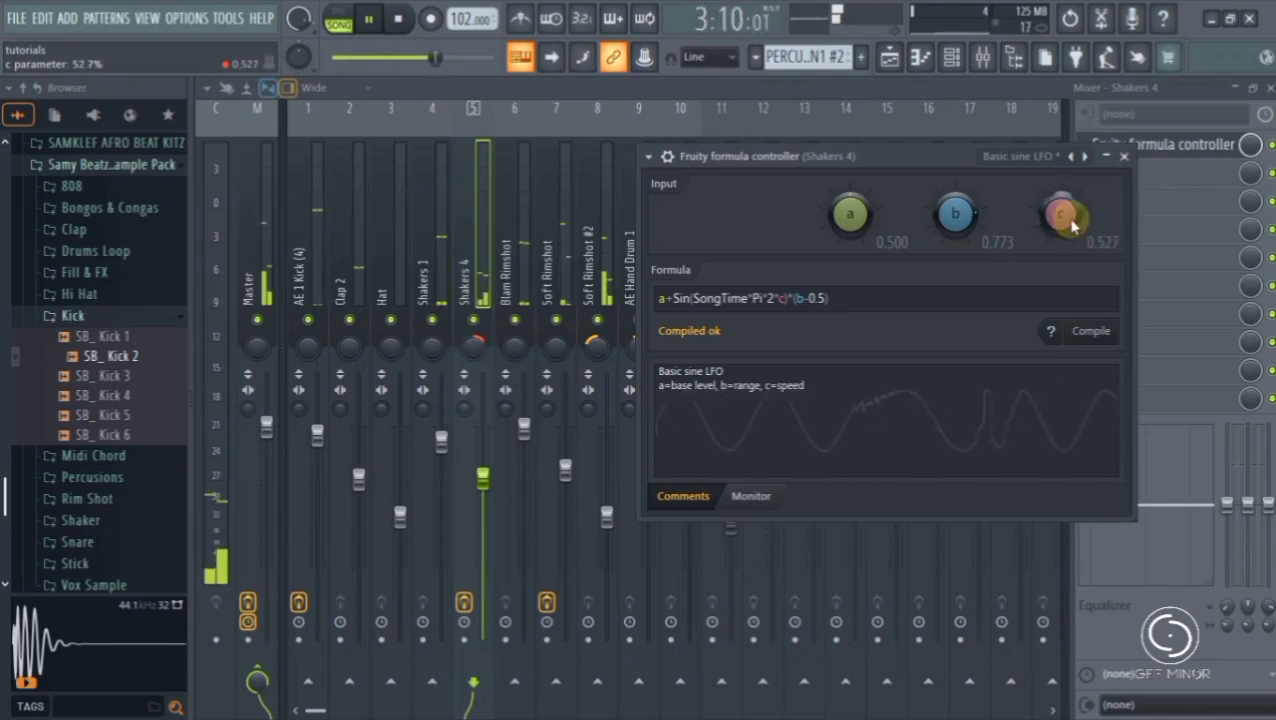
left_click_drag(967, 227, 967, 251)
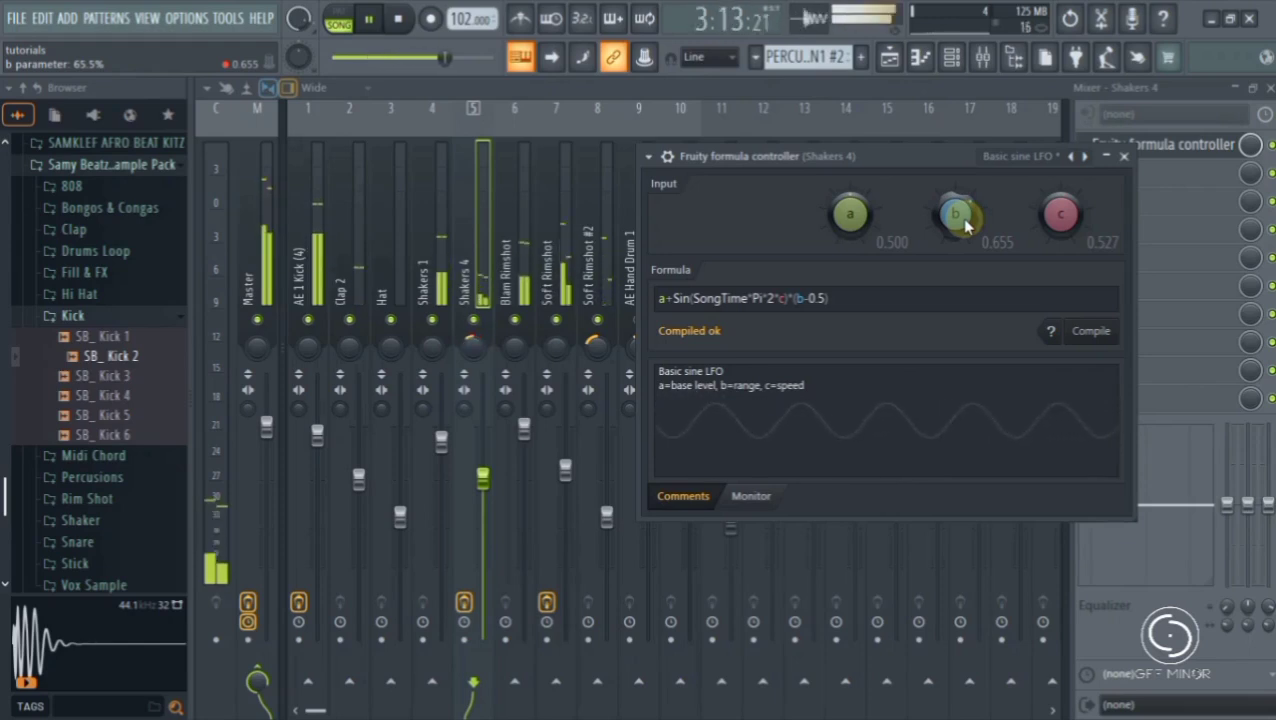
left_click(1125, 150)
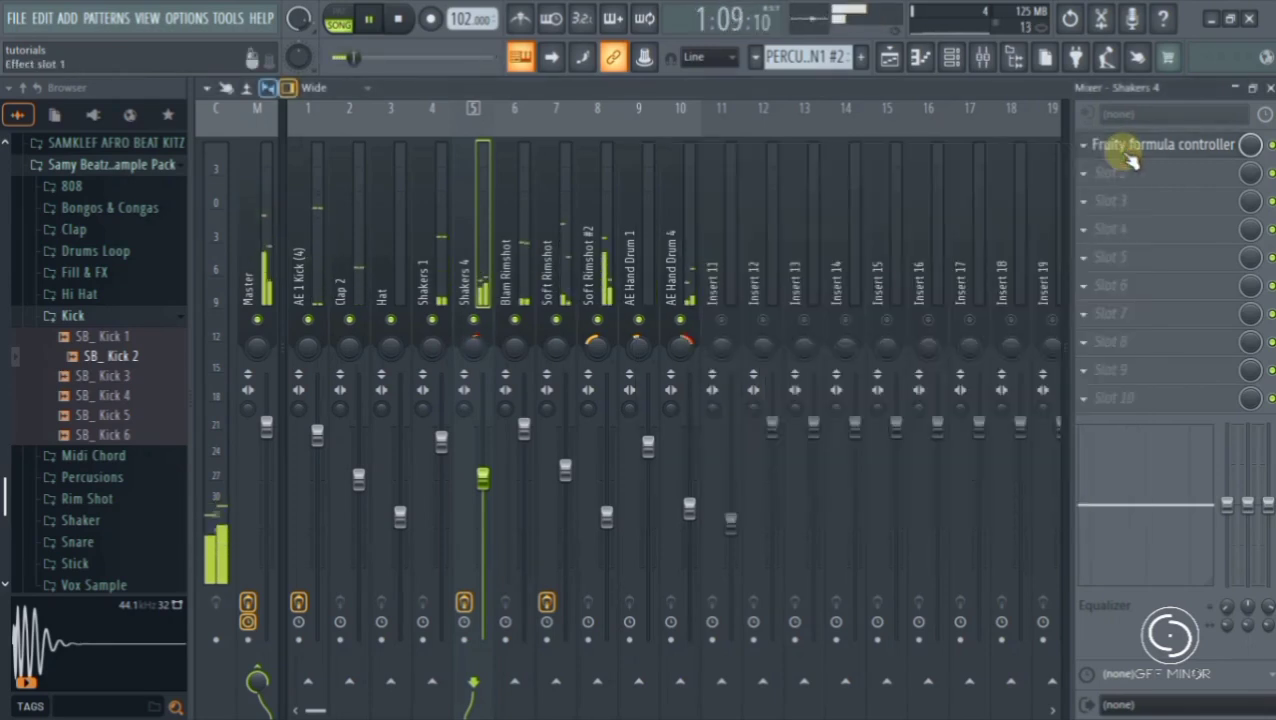